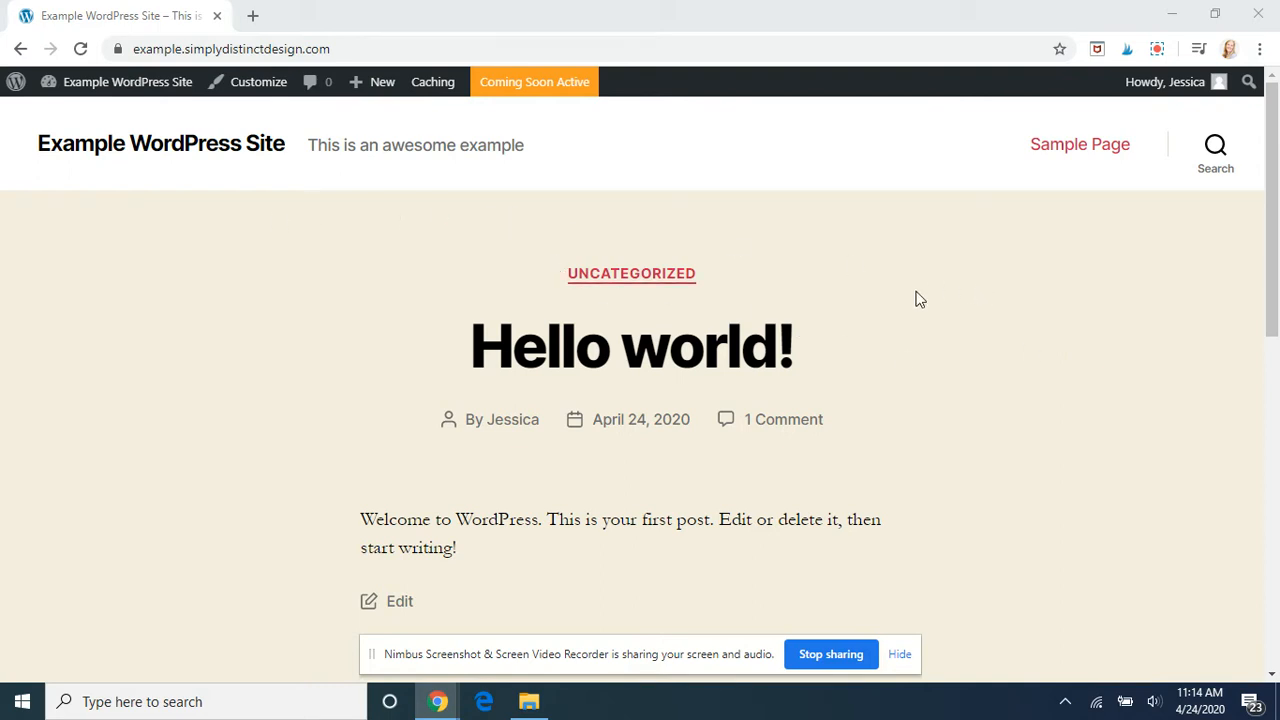
{"action": "scroll", "coordinate": [919, 299], "scroll_direction": "down", "scroll_amount": 3}
{"action": "scroll", "coordinate": [919, 299], "scroll_direction": "down", "scroll_amount": 1}
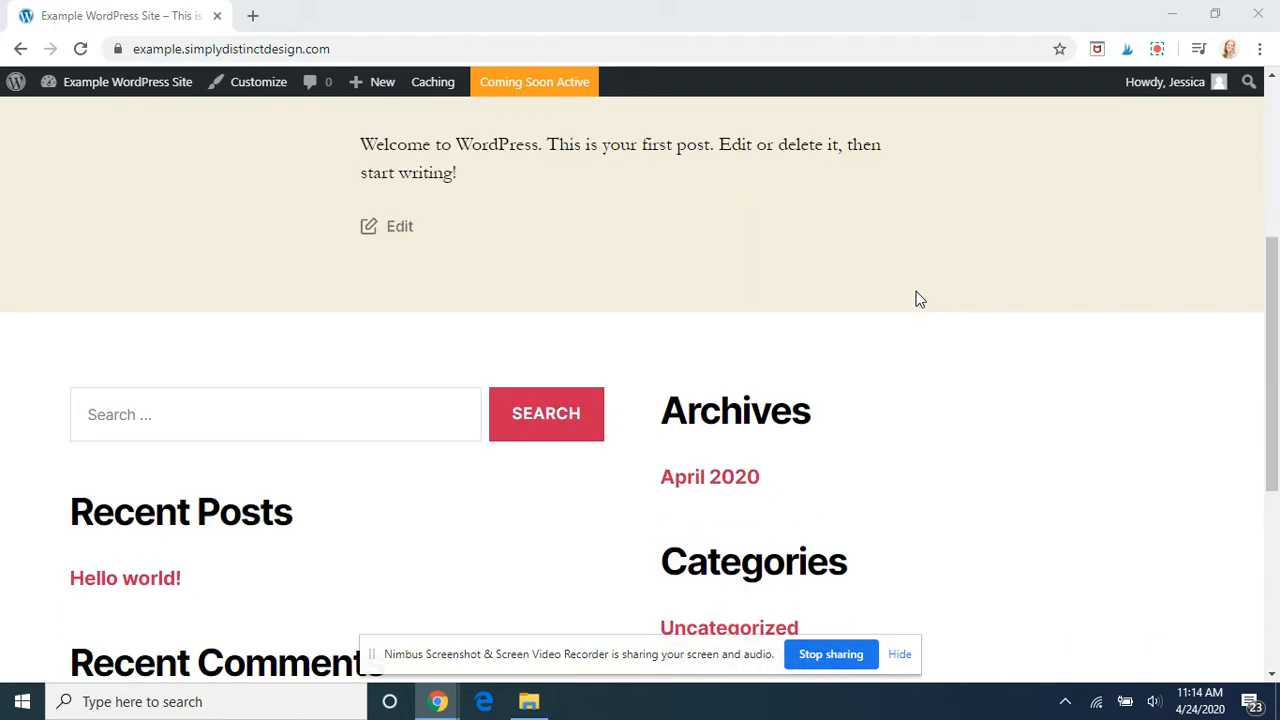
{"action": "scroll", "coordinate": [919, 299], "scroll_direction": "up", "scroll_amount": 4}
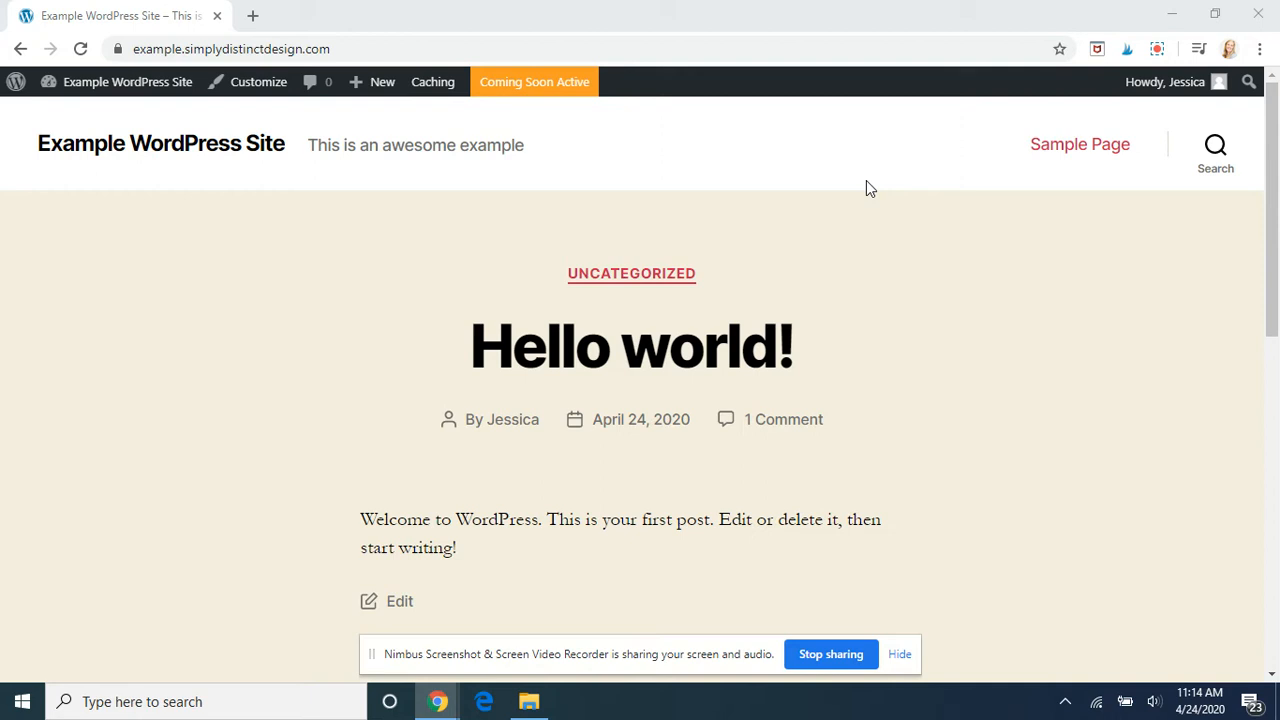
Open the site's admin dashboard and go to the page that manages installed themes
{"action": "mouse_move", "coordinate": [128, 84]}
{"action": "left_click", "coordinate": [75, 117]}
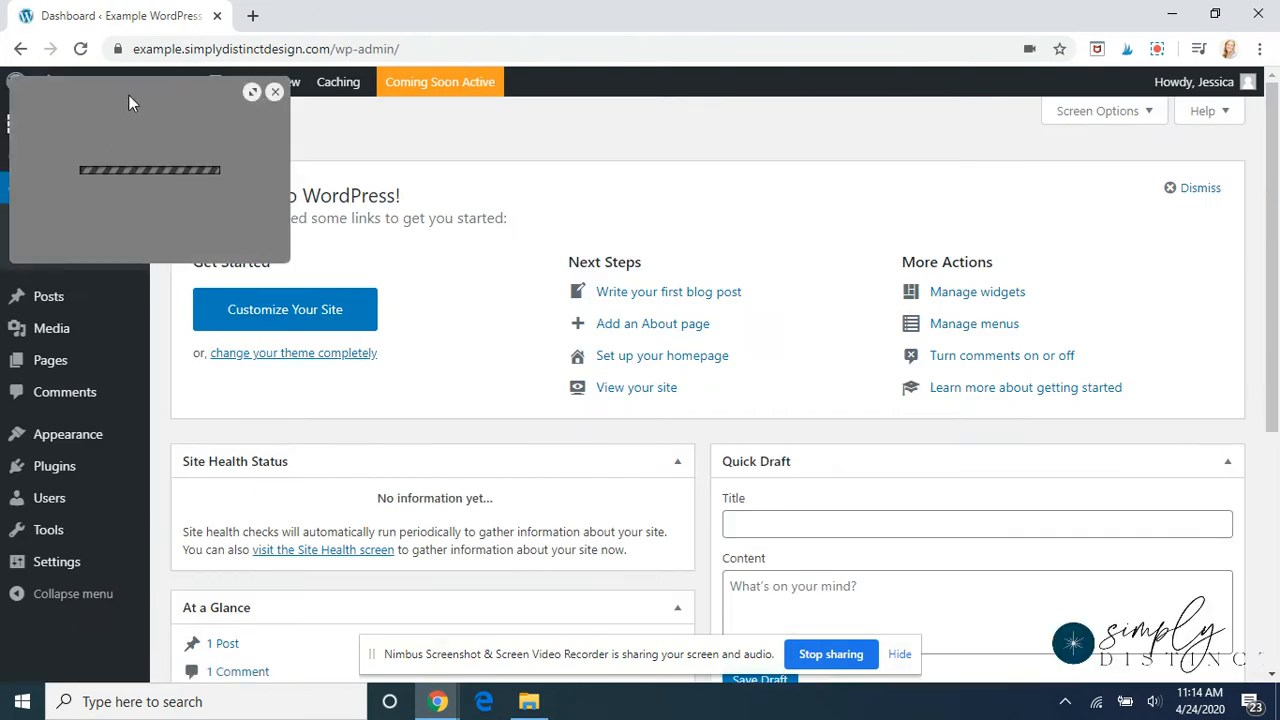
{"action": "left_click_drag", "start_coordinate": [175, 119], "coordinate": [1097, 291]}
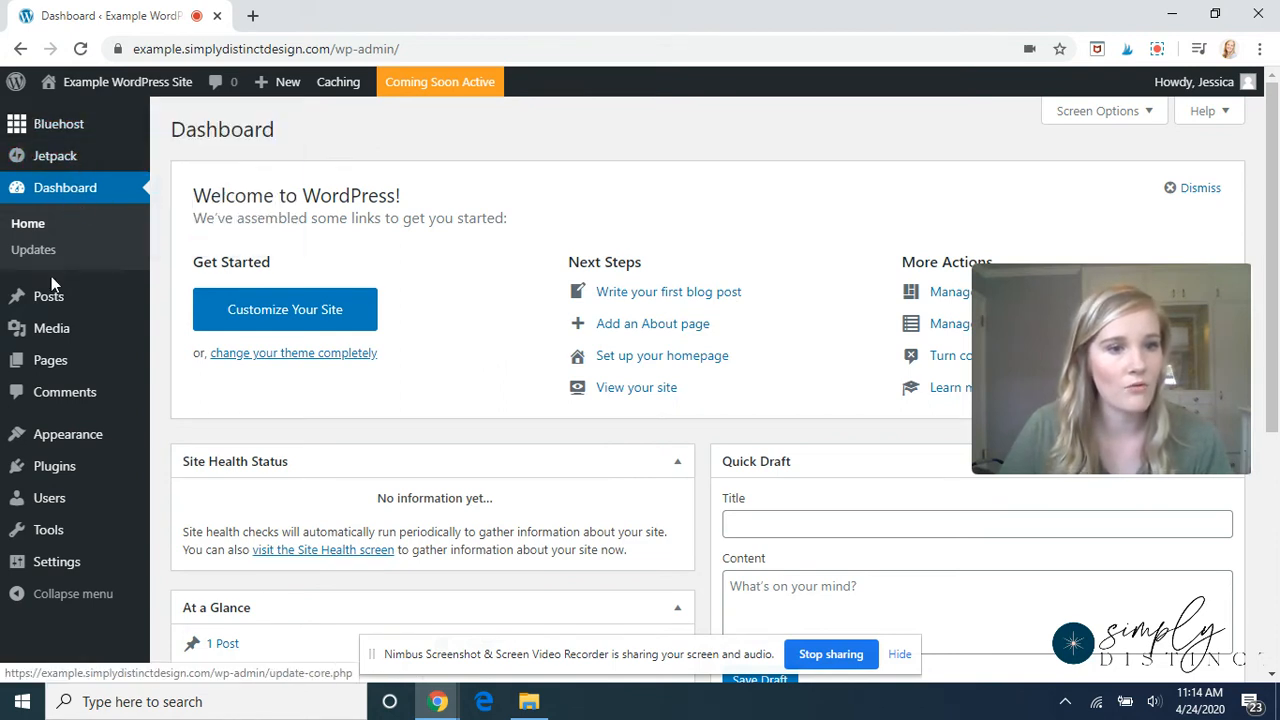
{"action": "mouse_move", "coordinate": [72, 432]}
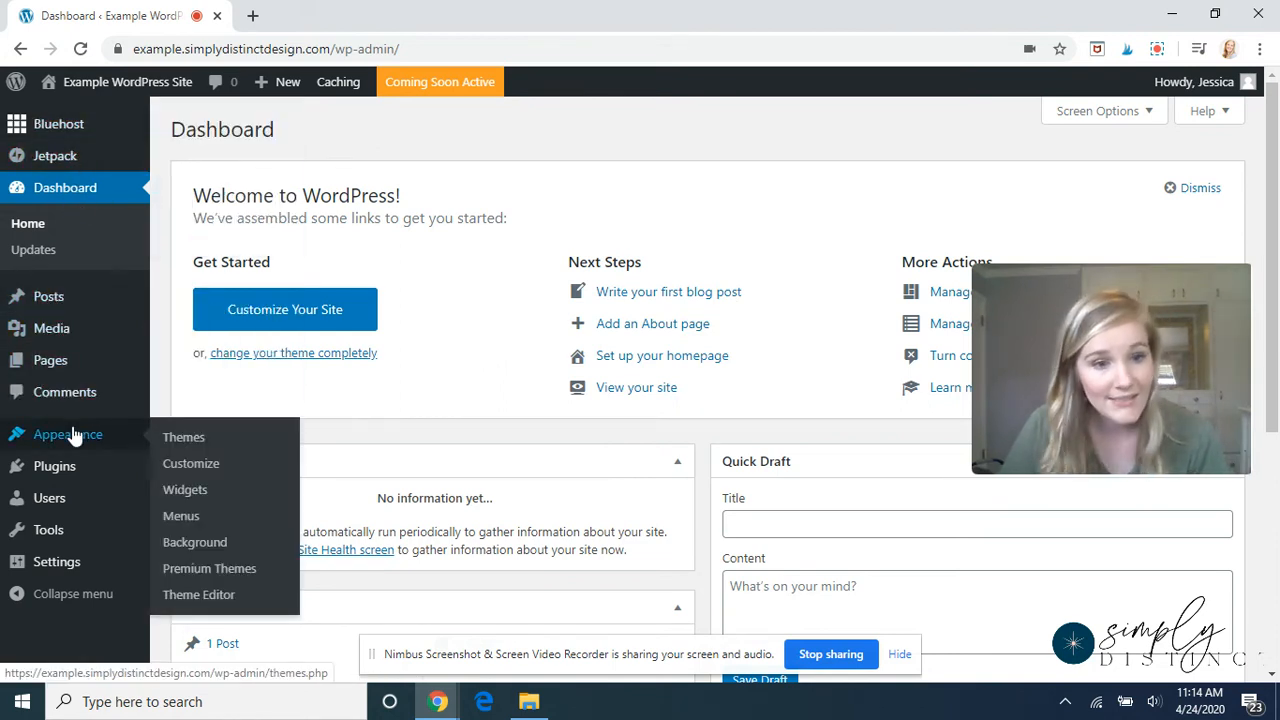
{"action": "left_click", "coordinate": [183, 440]}
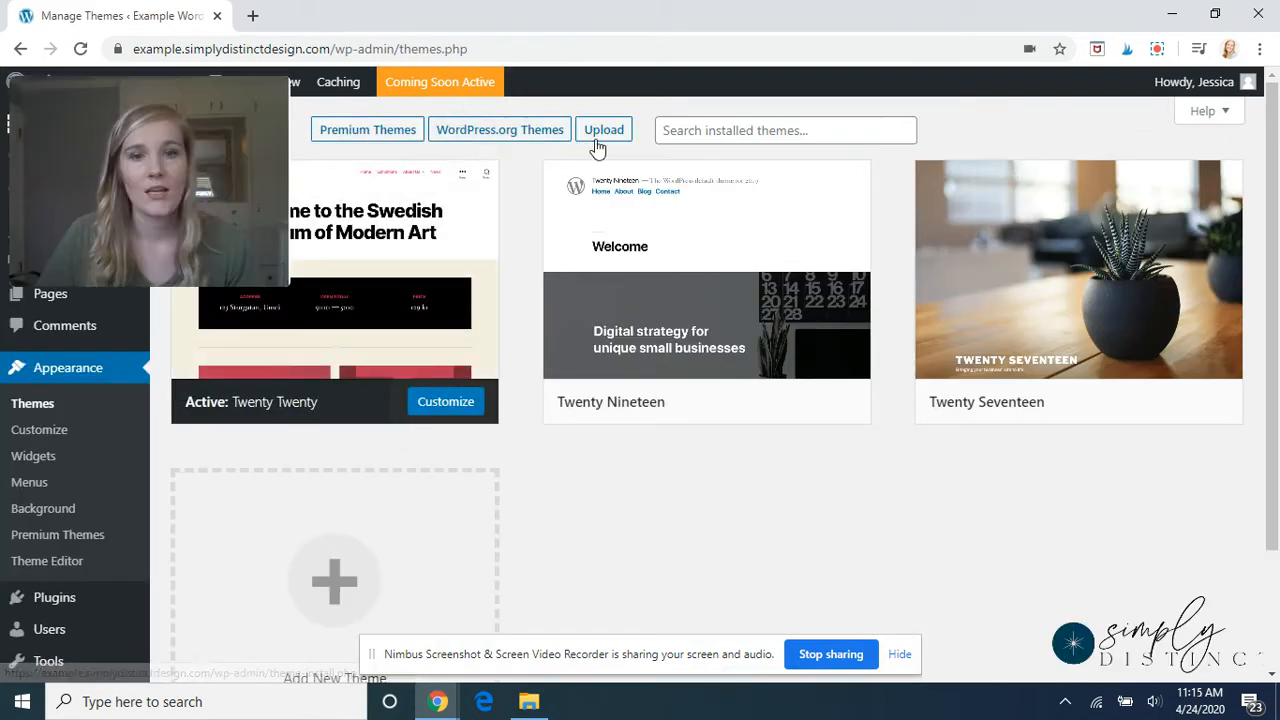
{"action": "left_click_drag", "start_coordinate": [180, 112], "coordinate": [426, 387]}
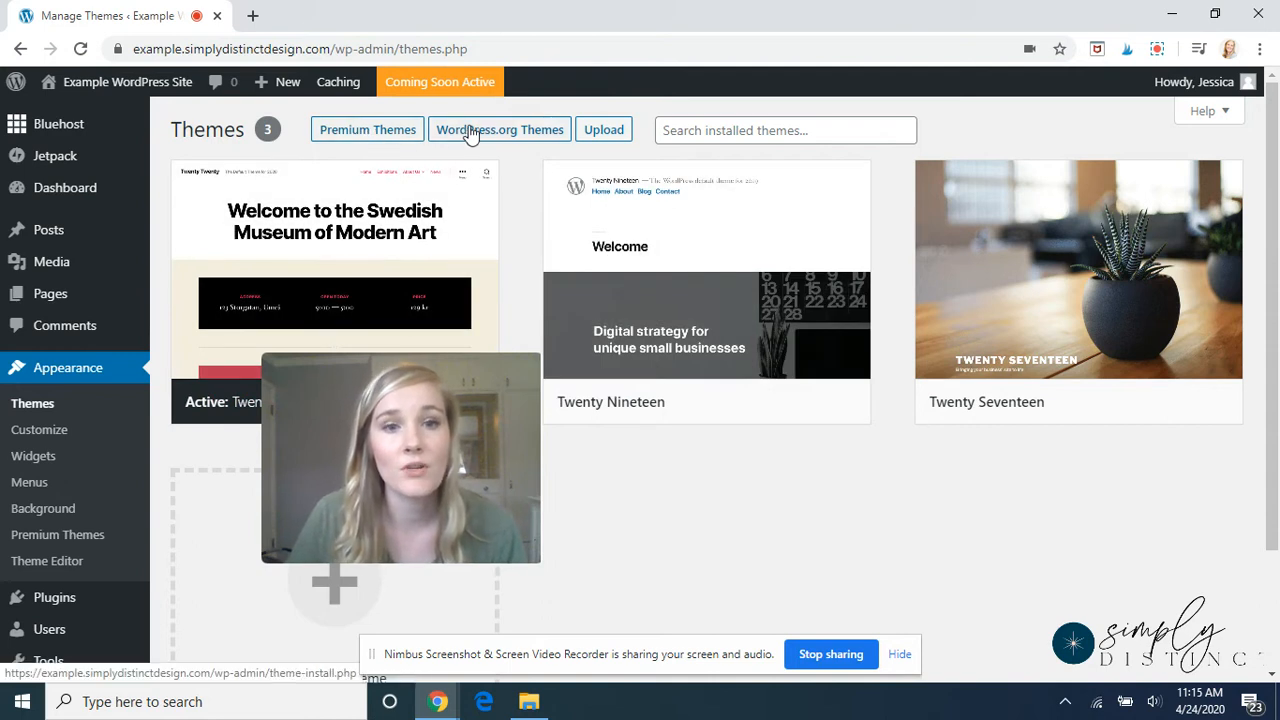
Open the form for uploading a .zip theme and browse to the Desktop folder to find the theme file
{"action": "left_click", "coordinate": [594, 131]}
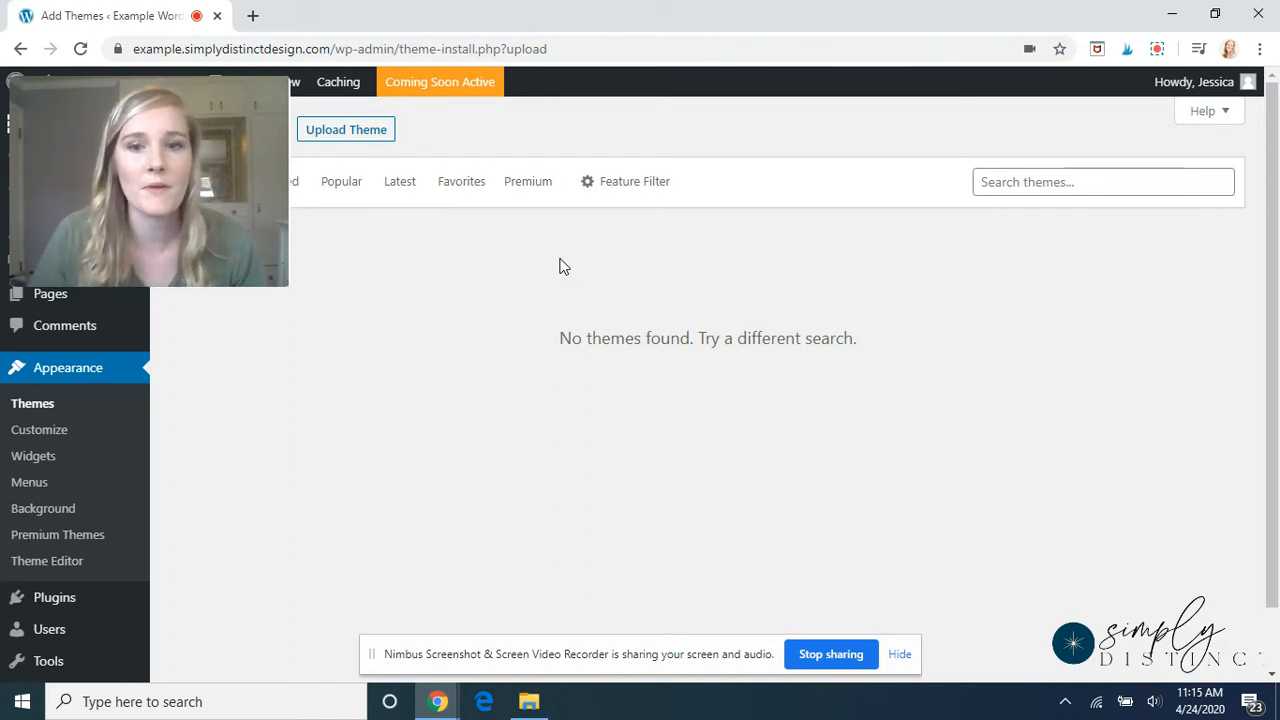
{"action": "left_click_drag", "start_coordinate": [204, 102], "coordinate": [397, 354]}
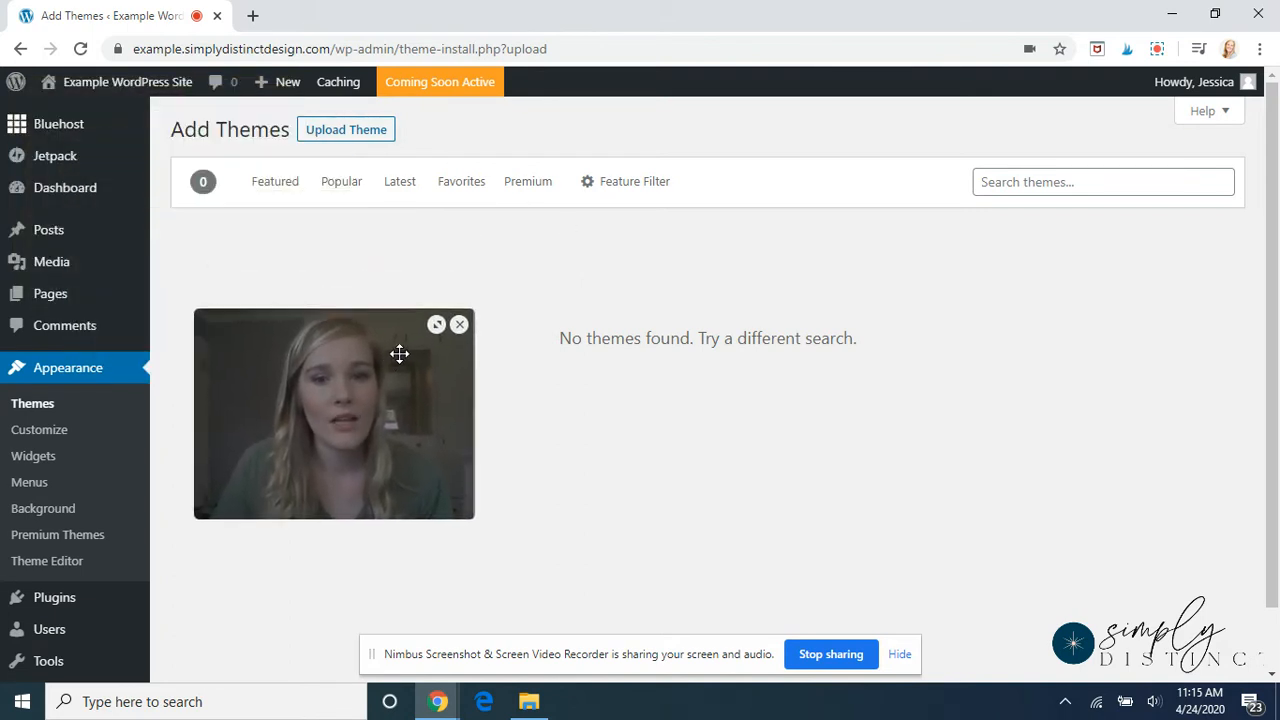
{"action": "left_click", "coordinate": [342, 139]}
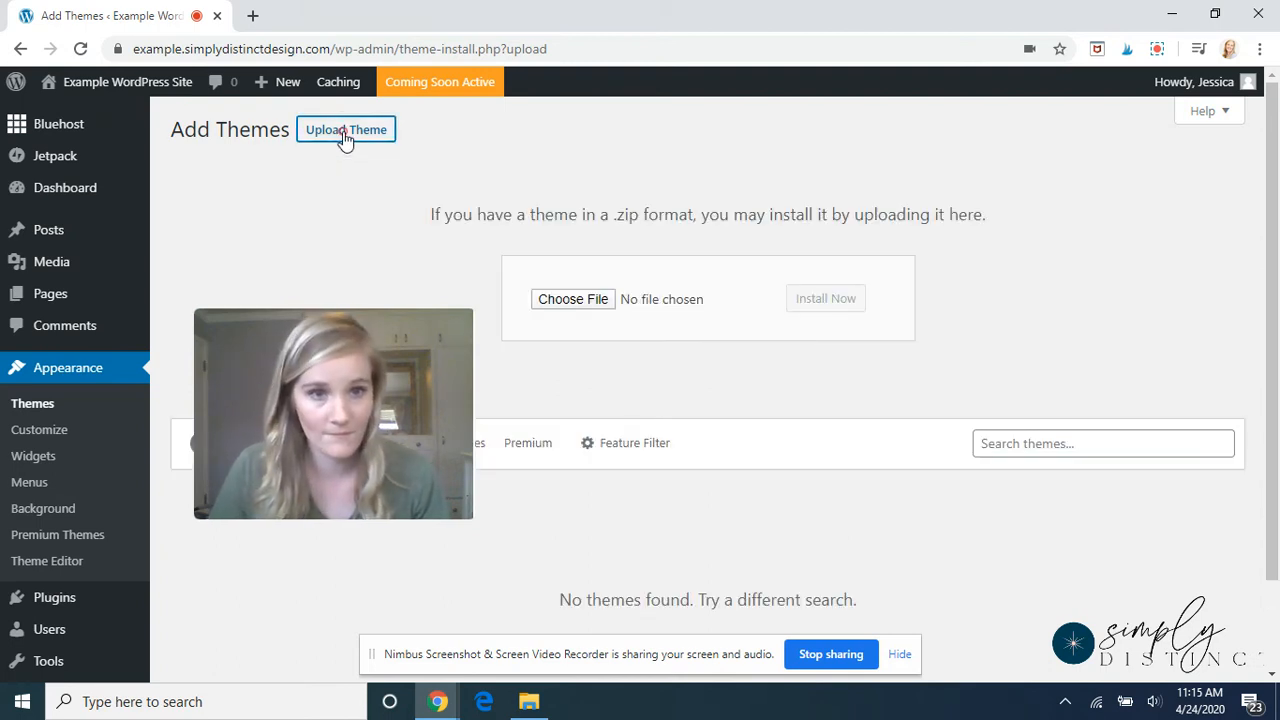
{"action": "left_click", "coordinate": [571, 299]}
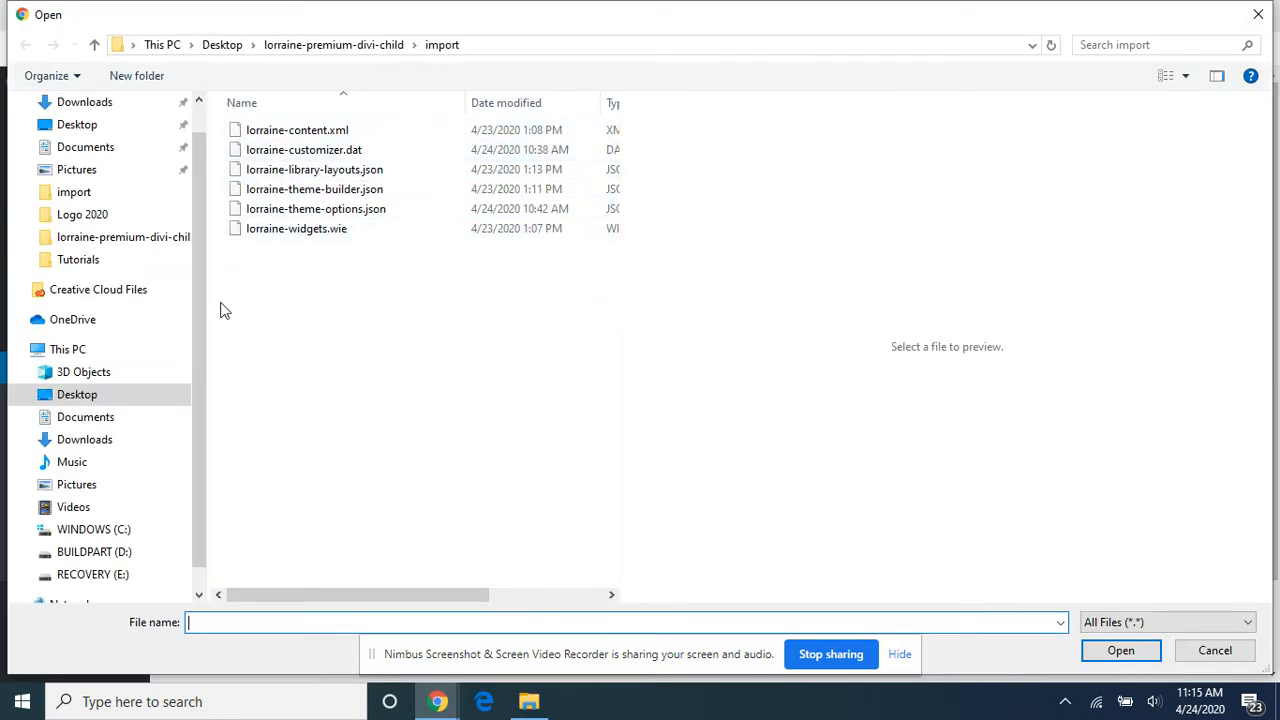
{"action": "left_click", "coordinate": [78, 125]}
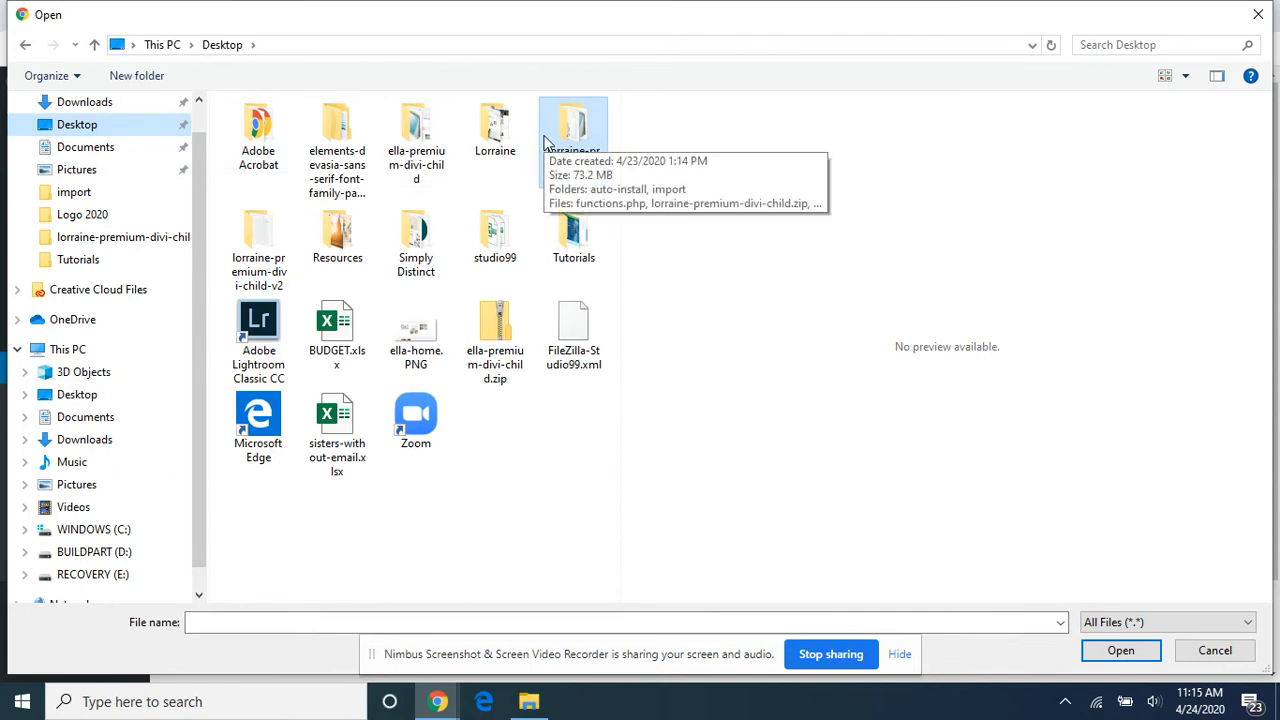
{"action": "right_click", "coordinate": [268, 240]}
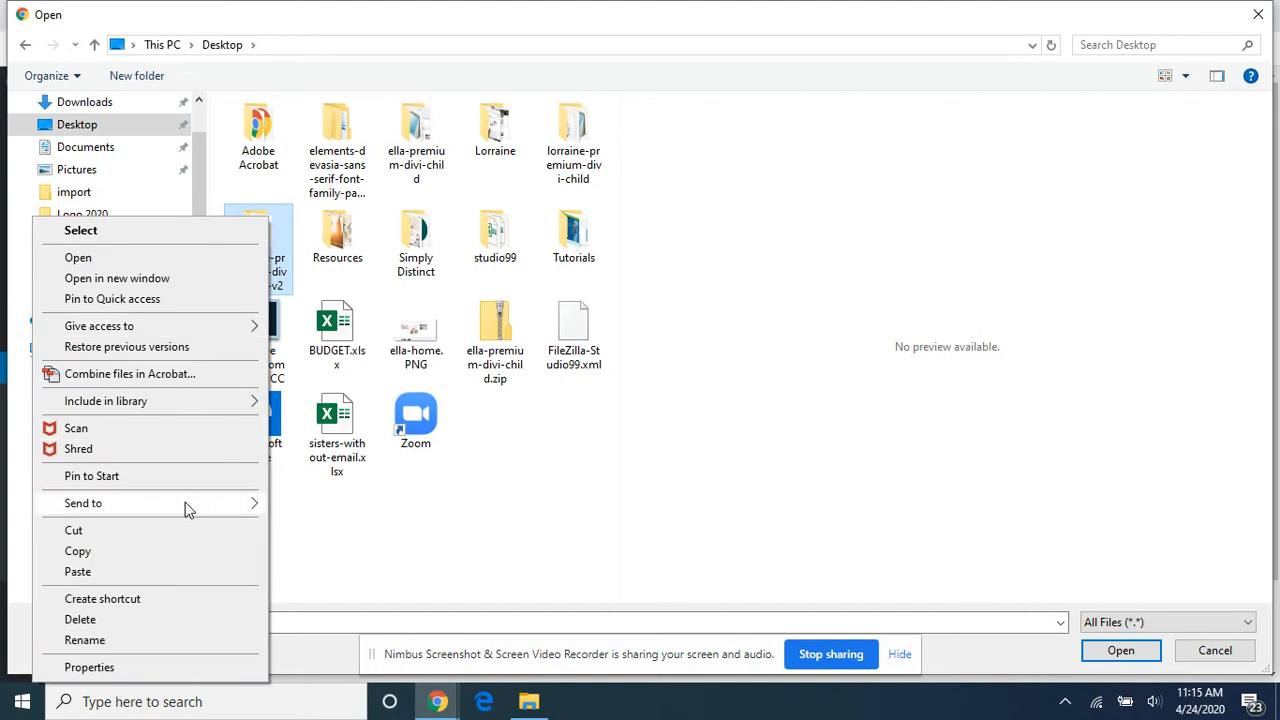
{"action": "mouse_move", "coordinate": [185, 505]}
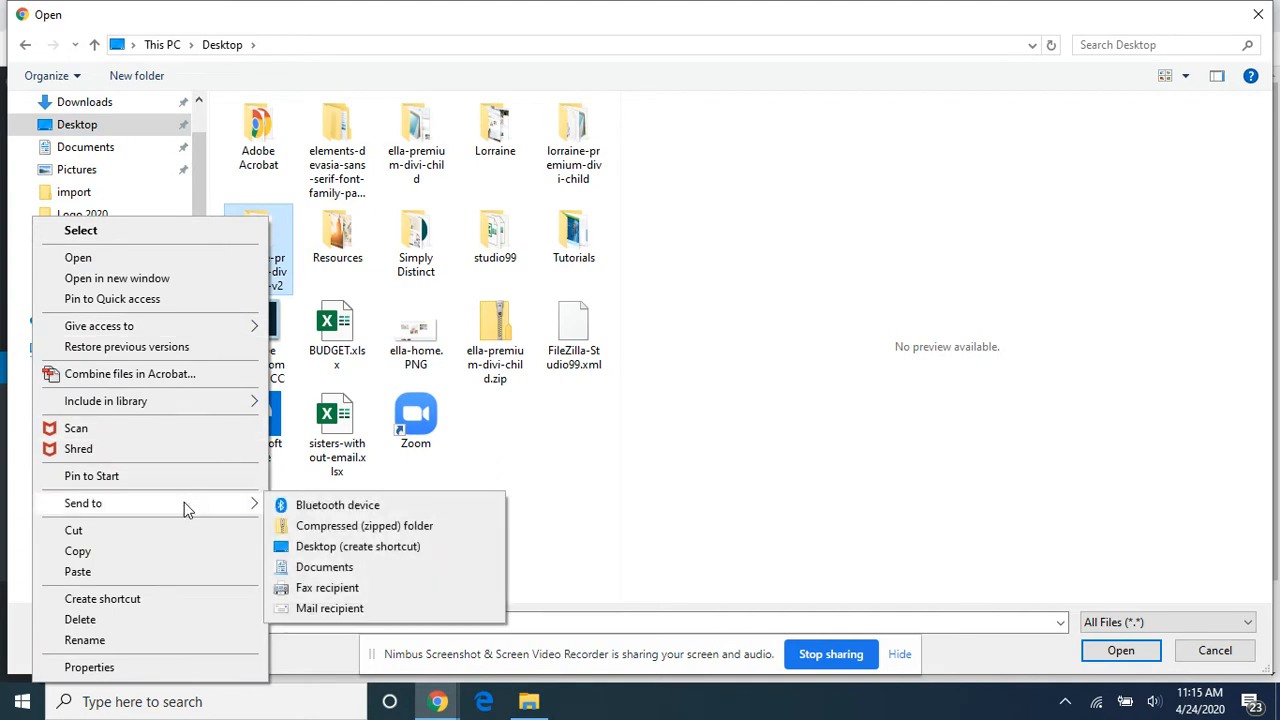
{"action": "left_click", "coordinate": [500, 330]}
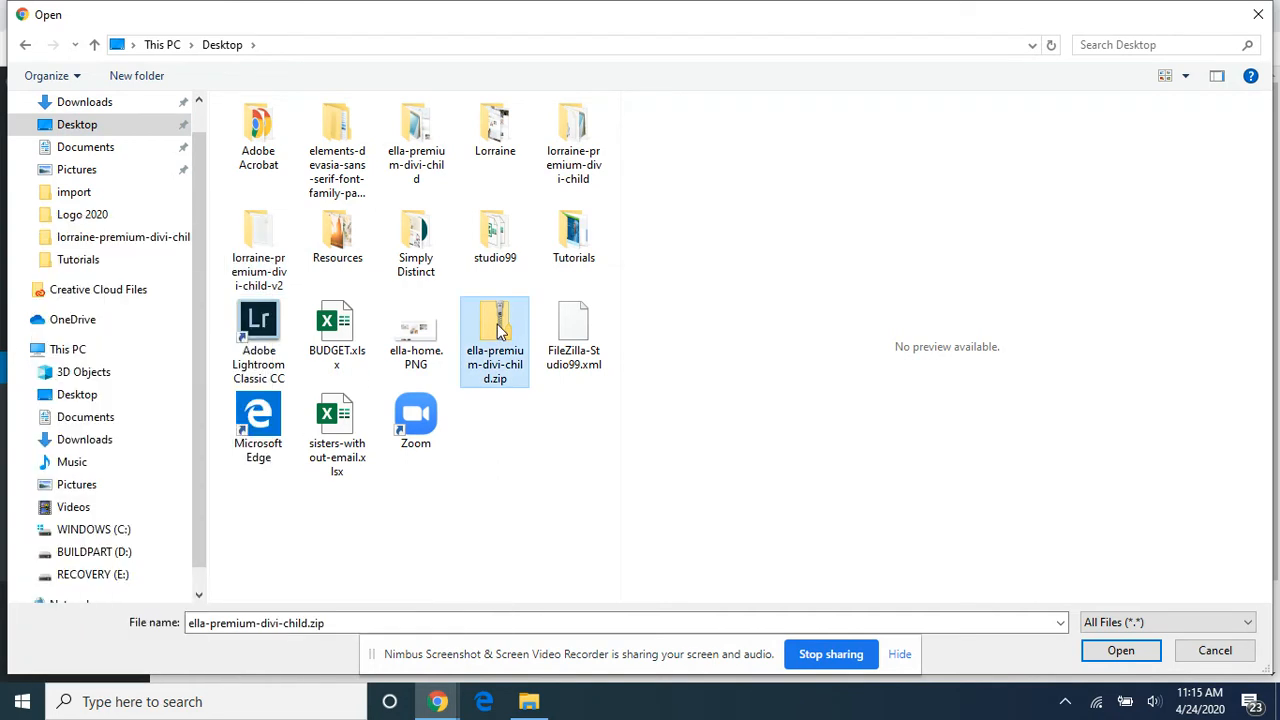
{"action": "right_click", "coordinate": [497, 325]}
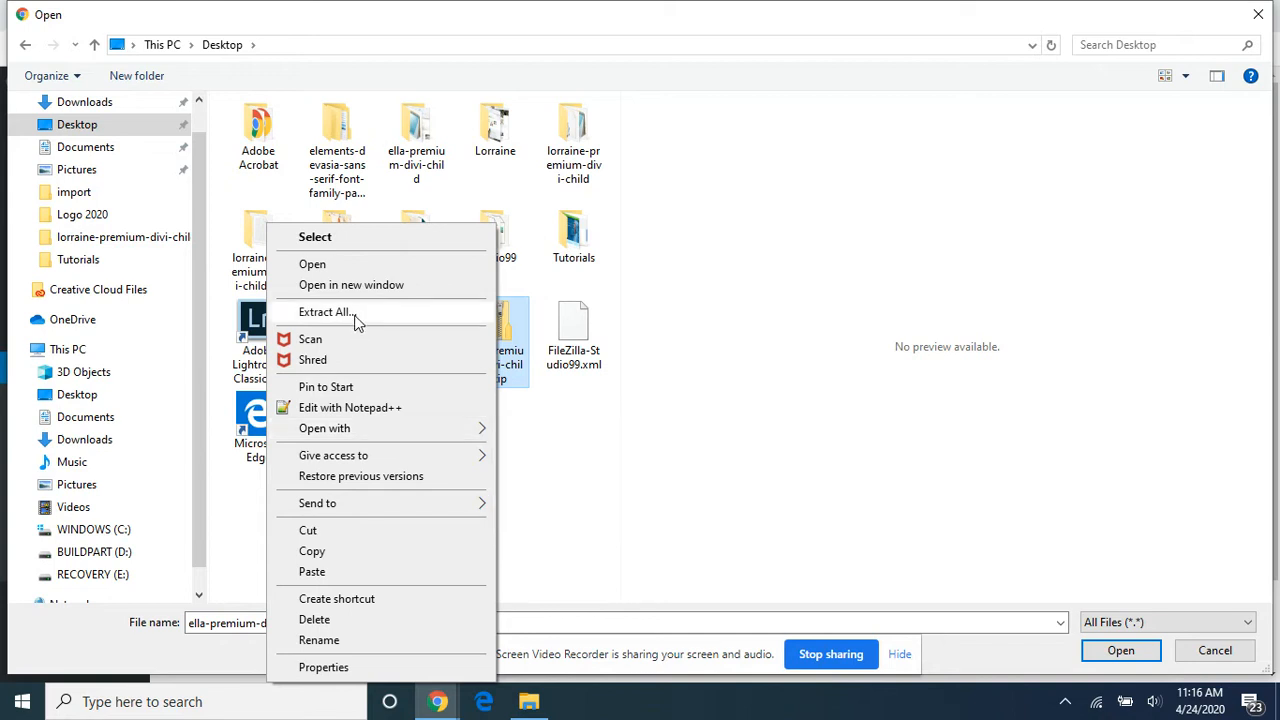
{"action": "left_click", "coordinate": [449, 294]}
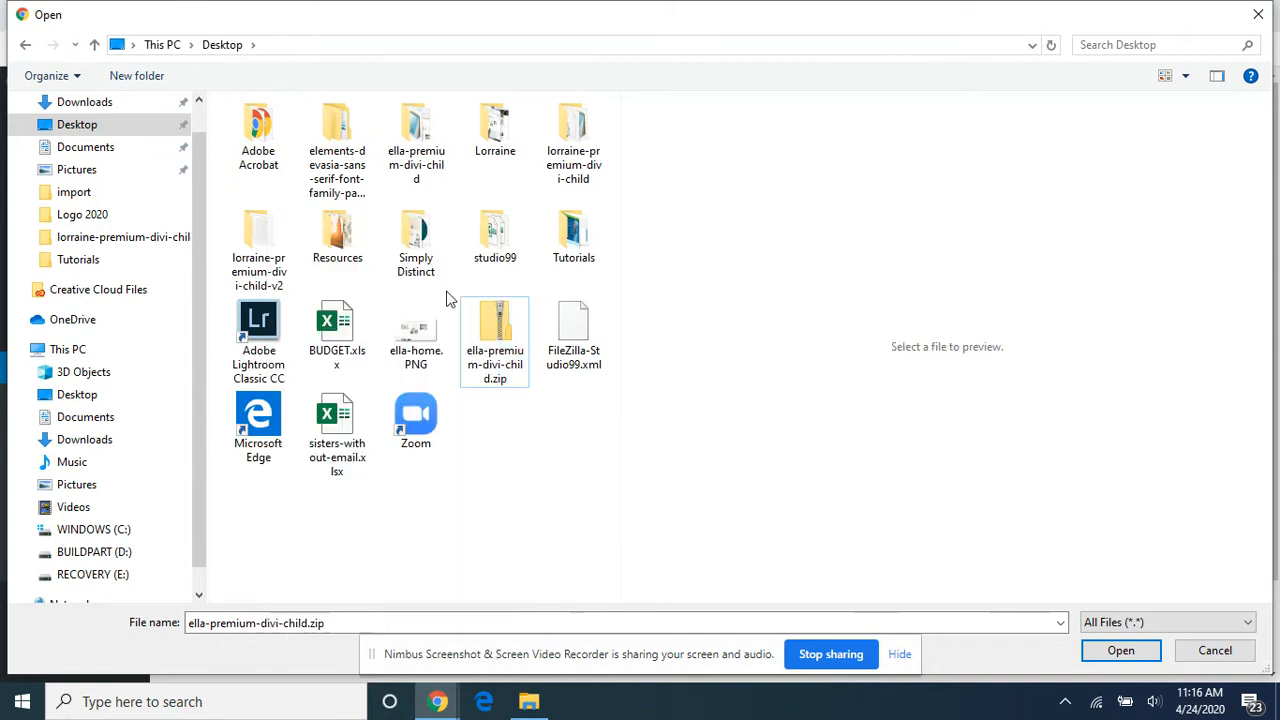
Choose Divi.zip from the lorraine-premium-divi-child-v2 folder and install it as a theme without activating it
{"action": "double_click", "coordinate": [260, 245]}
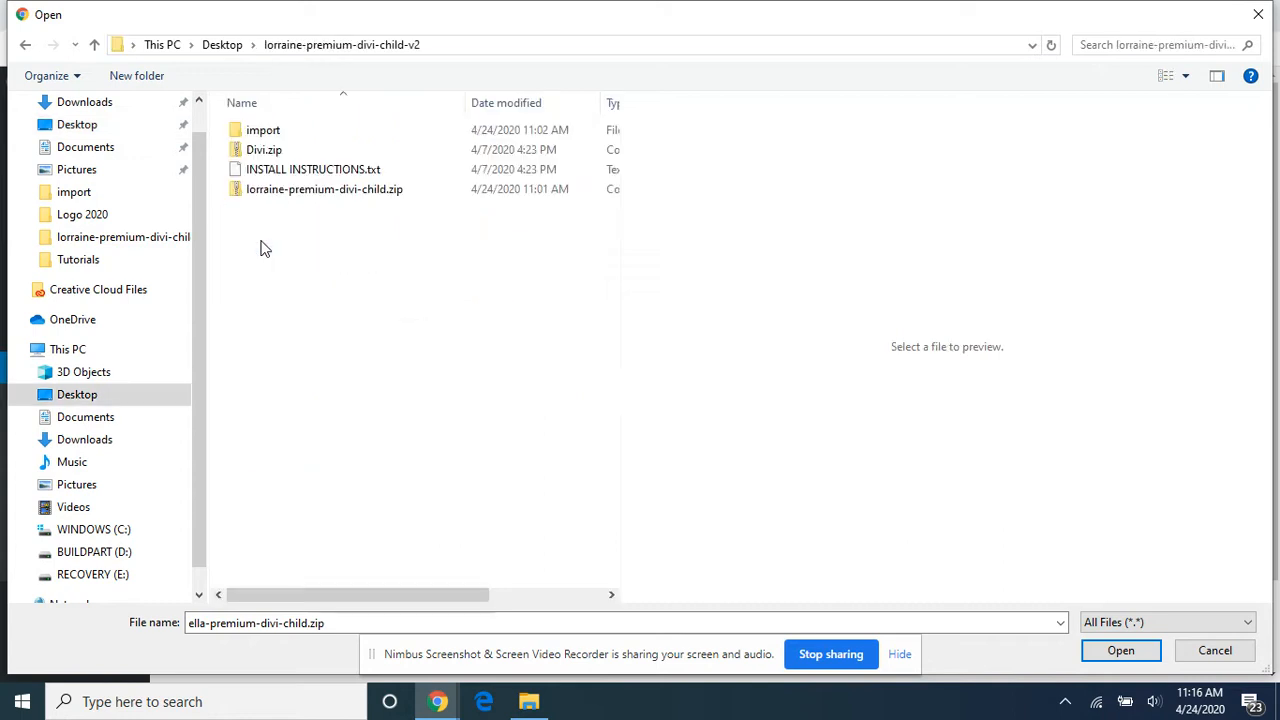
{"action": "left_click", "coordinate": [273, 155]}
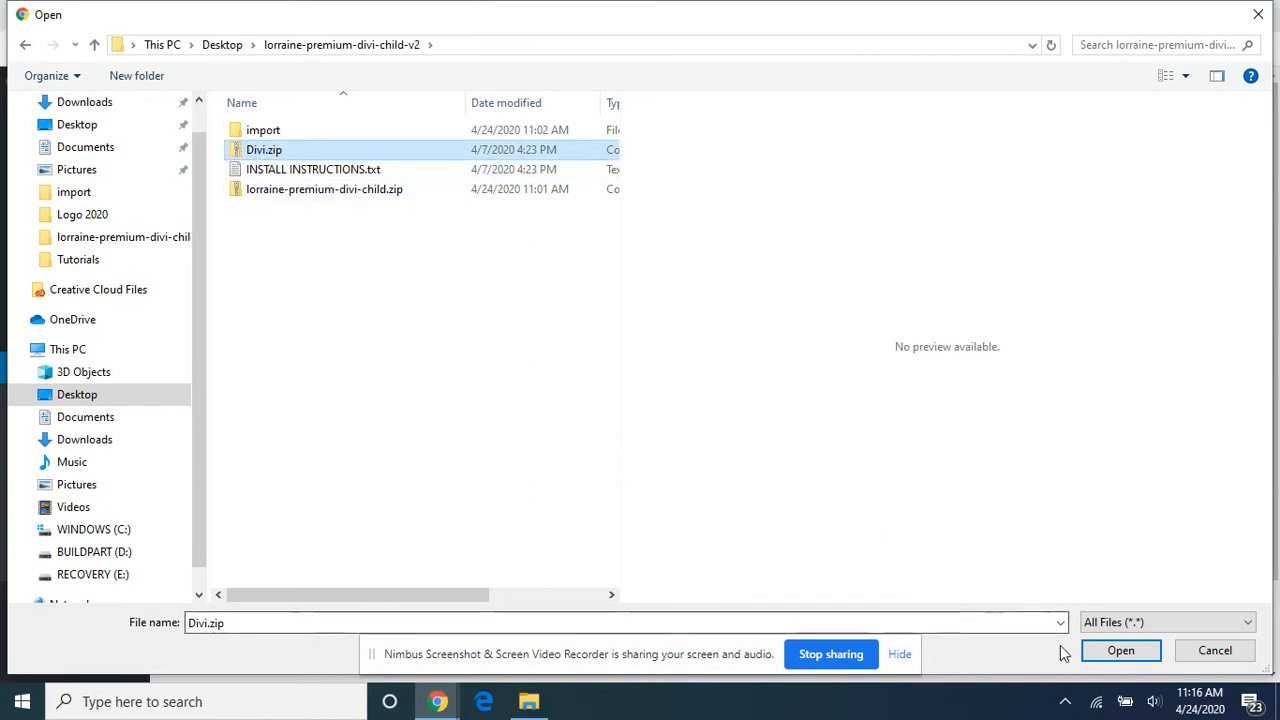
{"action": "left_click", "coordinate": [1122, 652]}
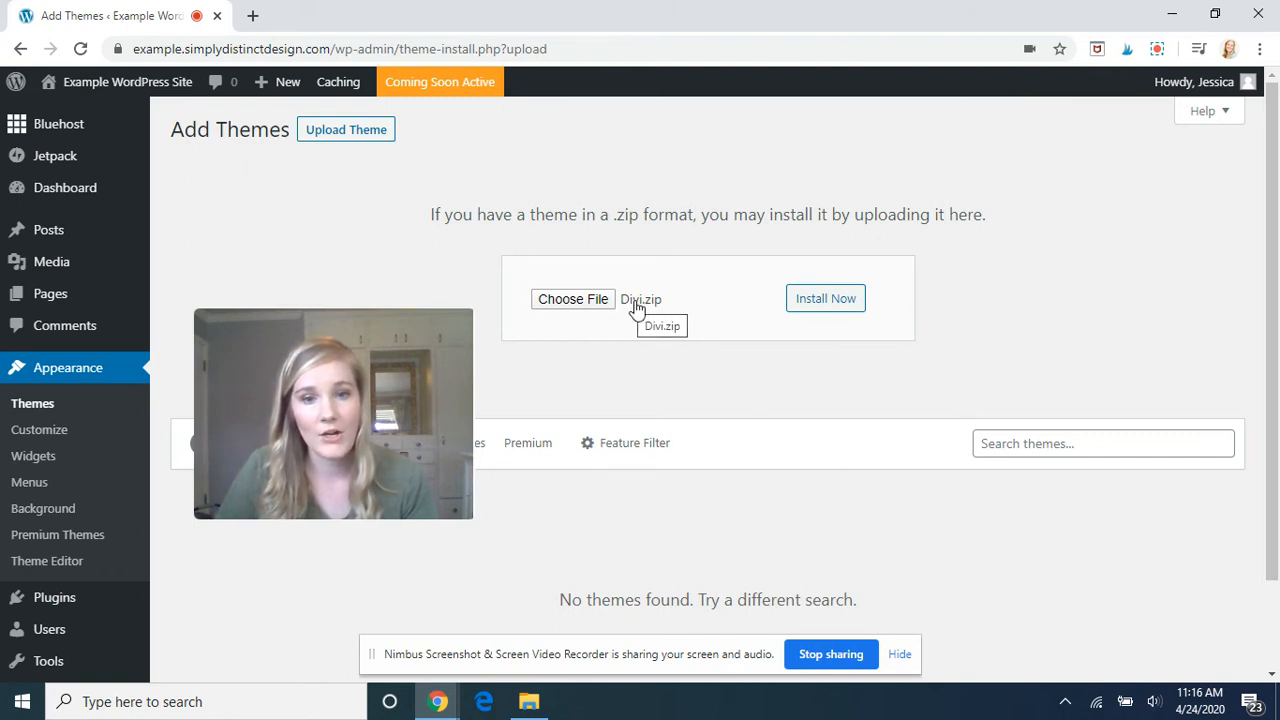
{"action": "left_click", "coordinate": [838, 314]}
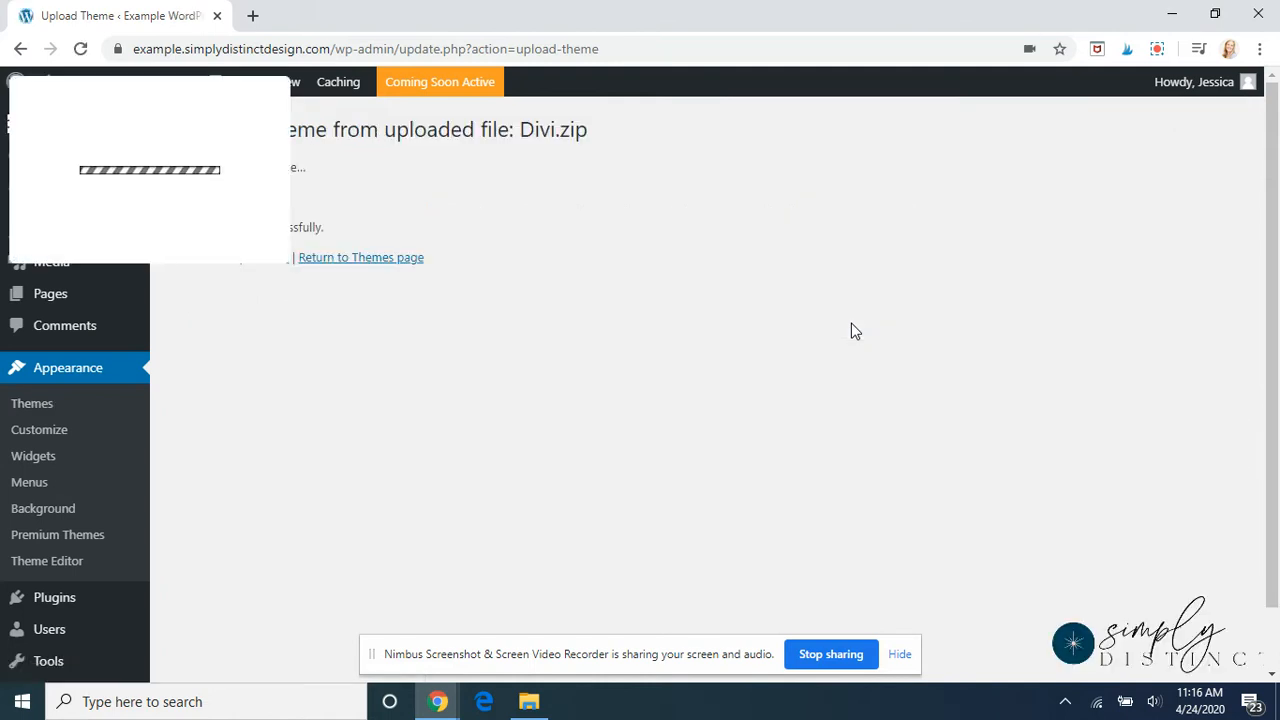
Return to the installed themes page and try to open the theme upload page again
{"action": "left_click_drag", "start_coordinate": [156, 98], "coordinate": [790, 225]}
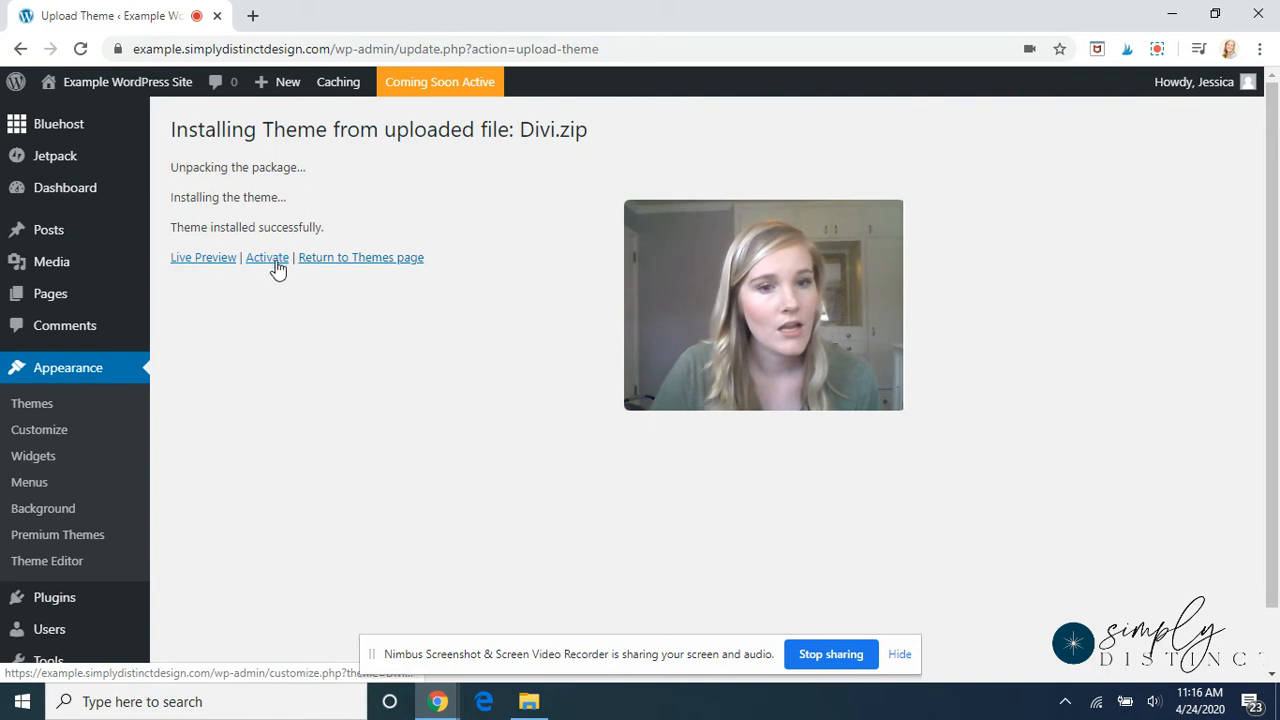
{"action": "left_click", "coordinate": [352, 262]}
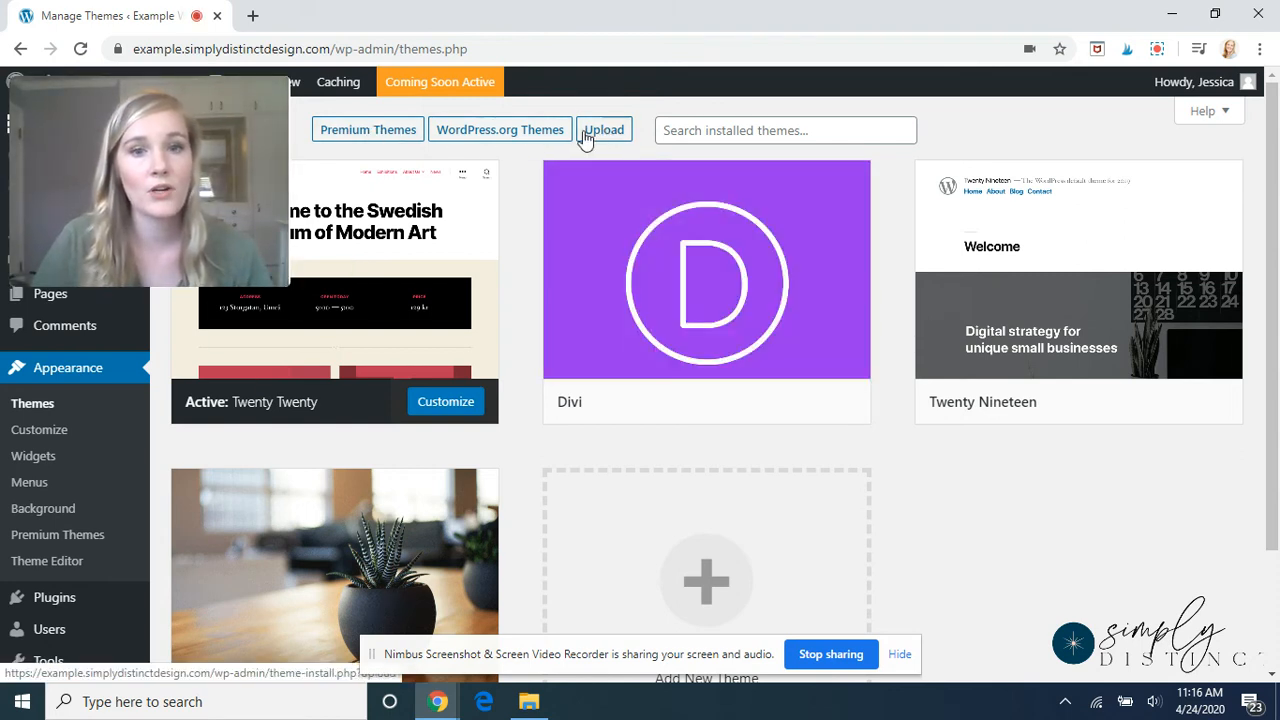
{"action": "left_click", "coordinate": [605, 131]}
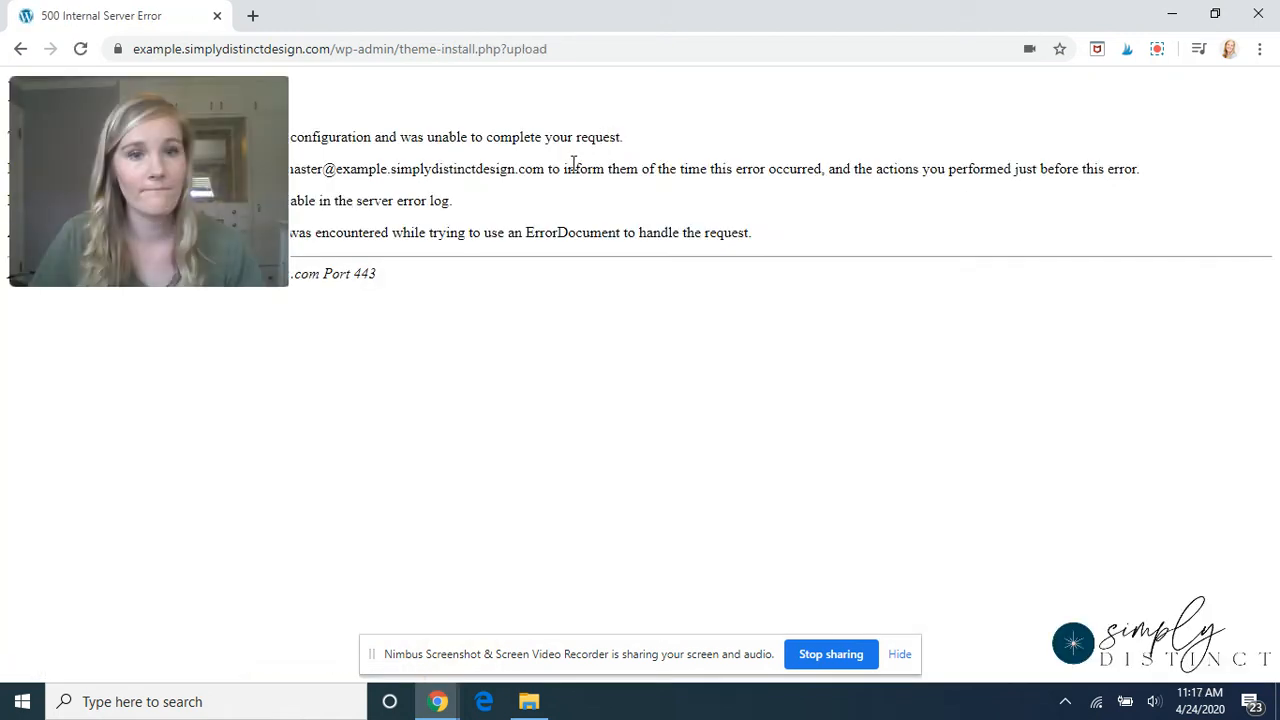
{"action": "left_click_drag", "start_coordinate": [91, 98], "coordinate": [471, 268]}
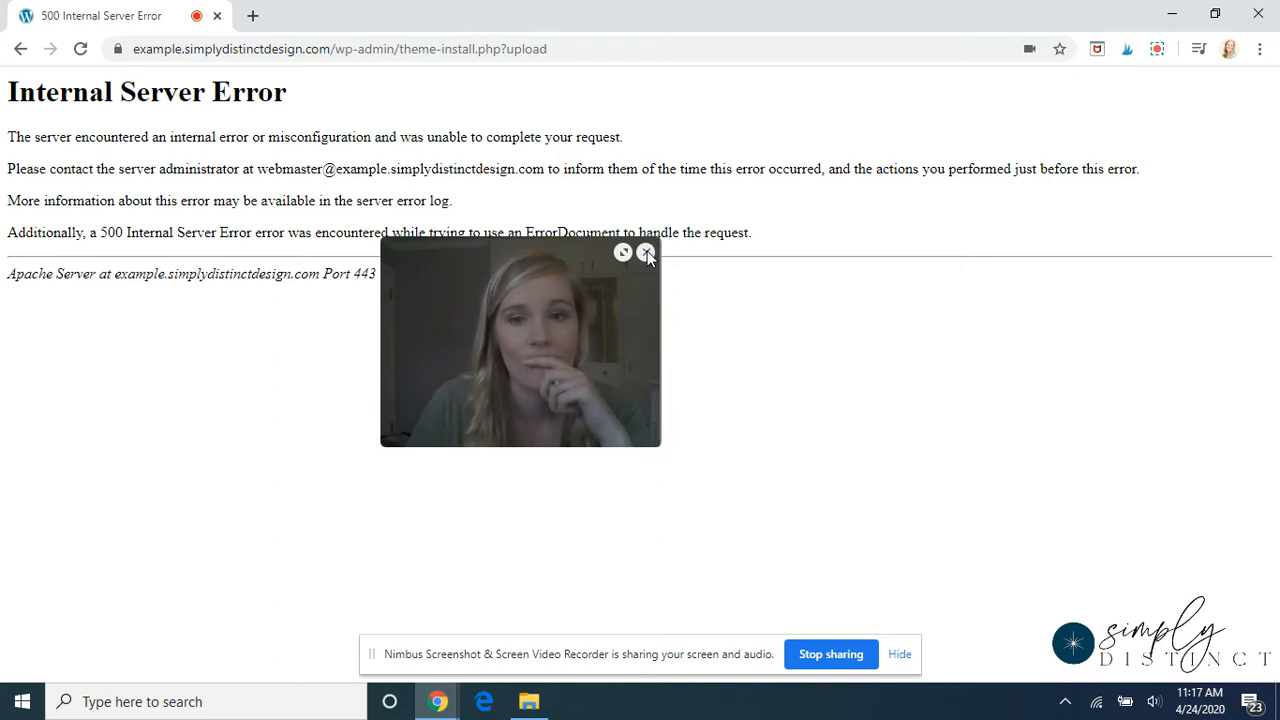
{"action": "left_click", "coordinate": [1157, 48]}
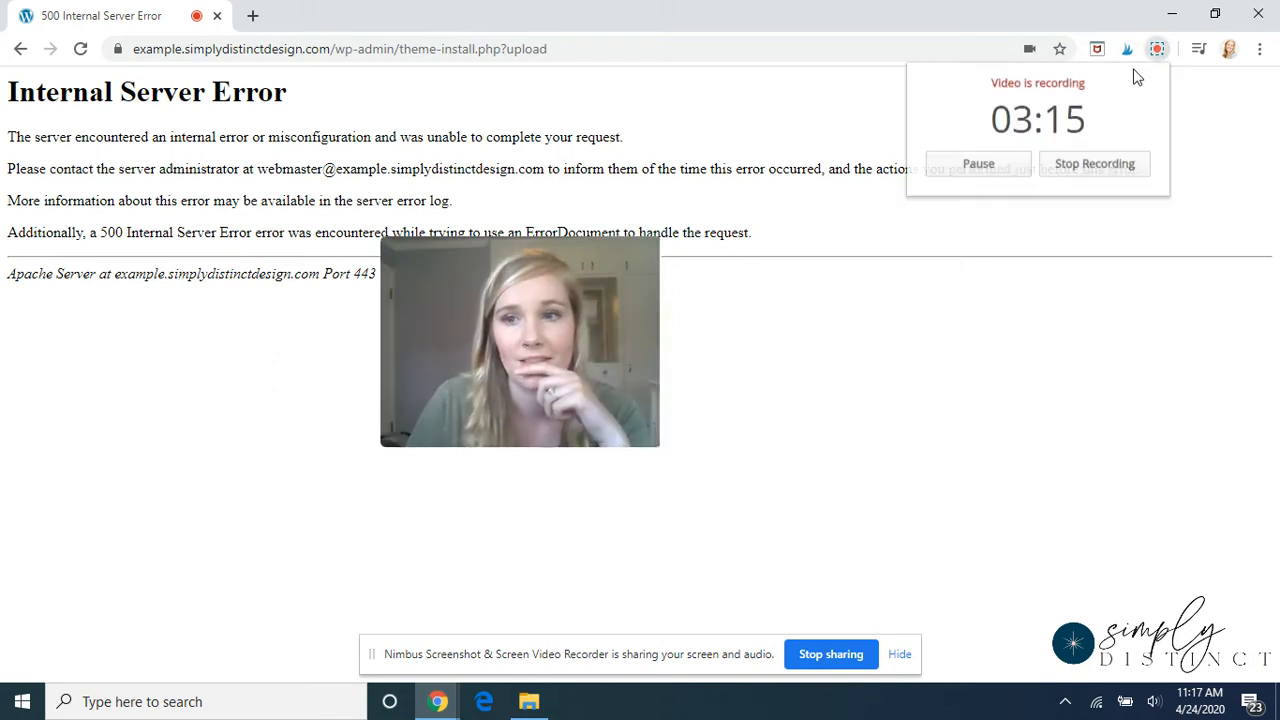
{"action": "left_click", "coordinate": [997, 165]}
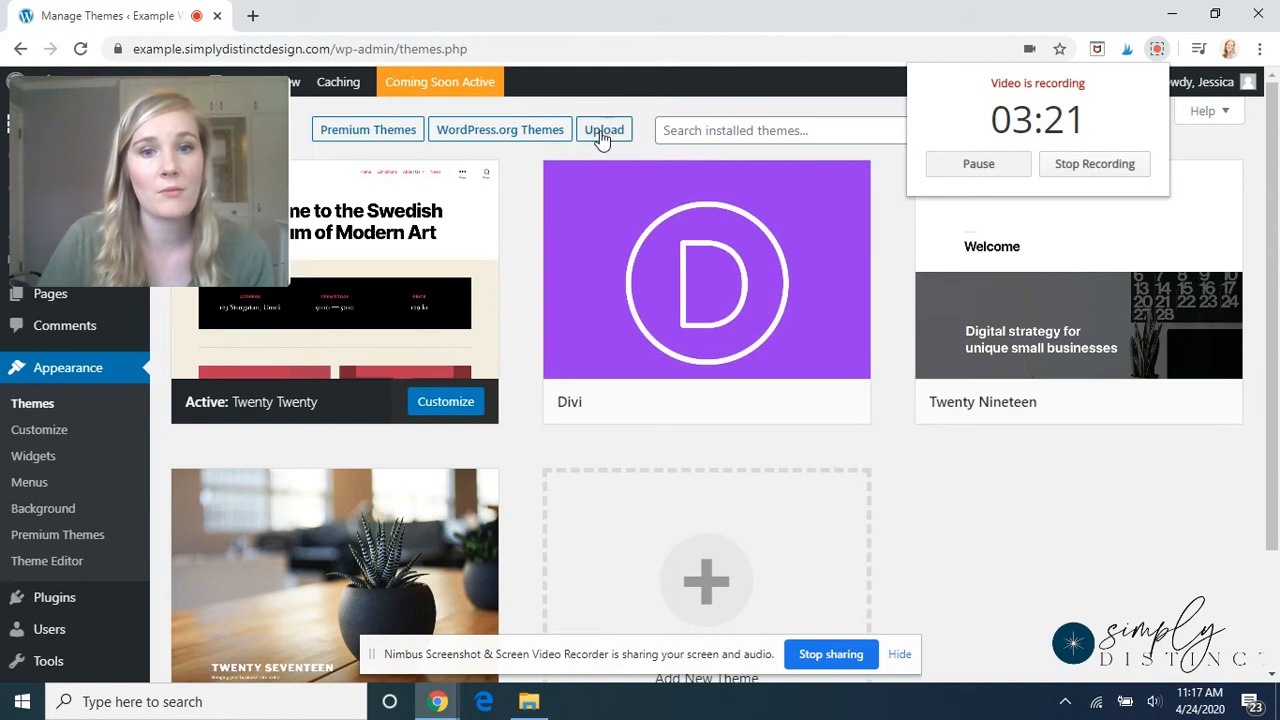
Open the theme upload form and choose lorraine-premium-divi-child.zip from the lorraine-premium-divi-child-v2 folder
{"action": "left_click", "coordinate": [601, 136]}
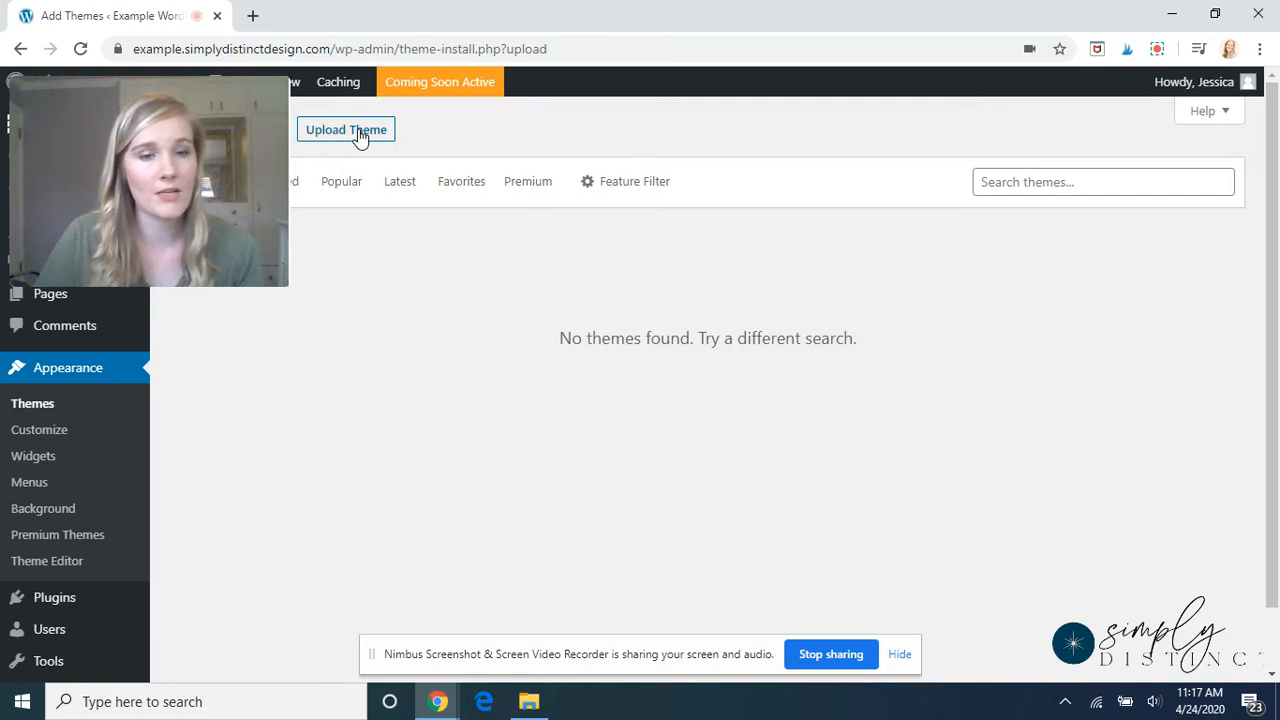
{"action": "left_click", "coordinate": [360, 138]}
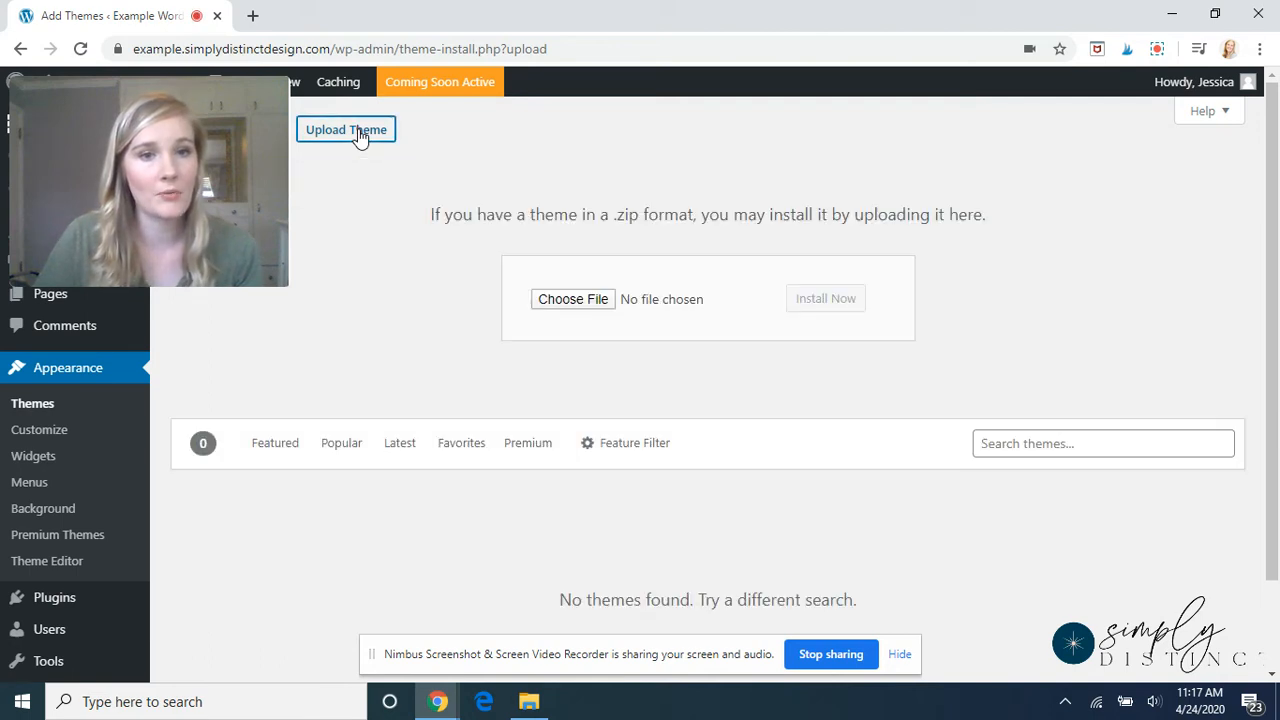
{"action": "left_click", "coordinate": [560, 300]}
{"action": "left_click", "coordinate": [560, 309]}
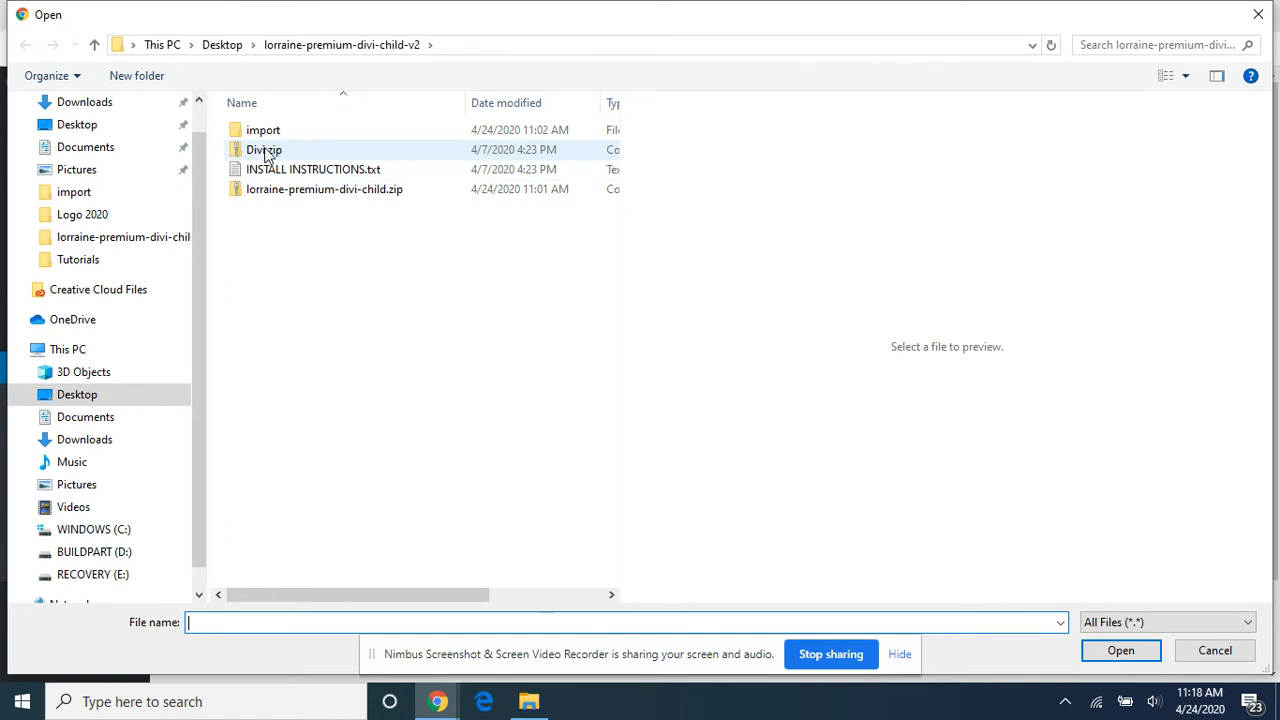
{"action": "left_click", "coordinate": [276, 196]}
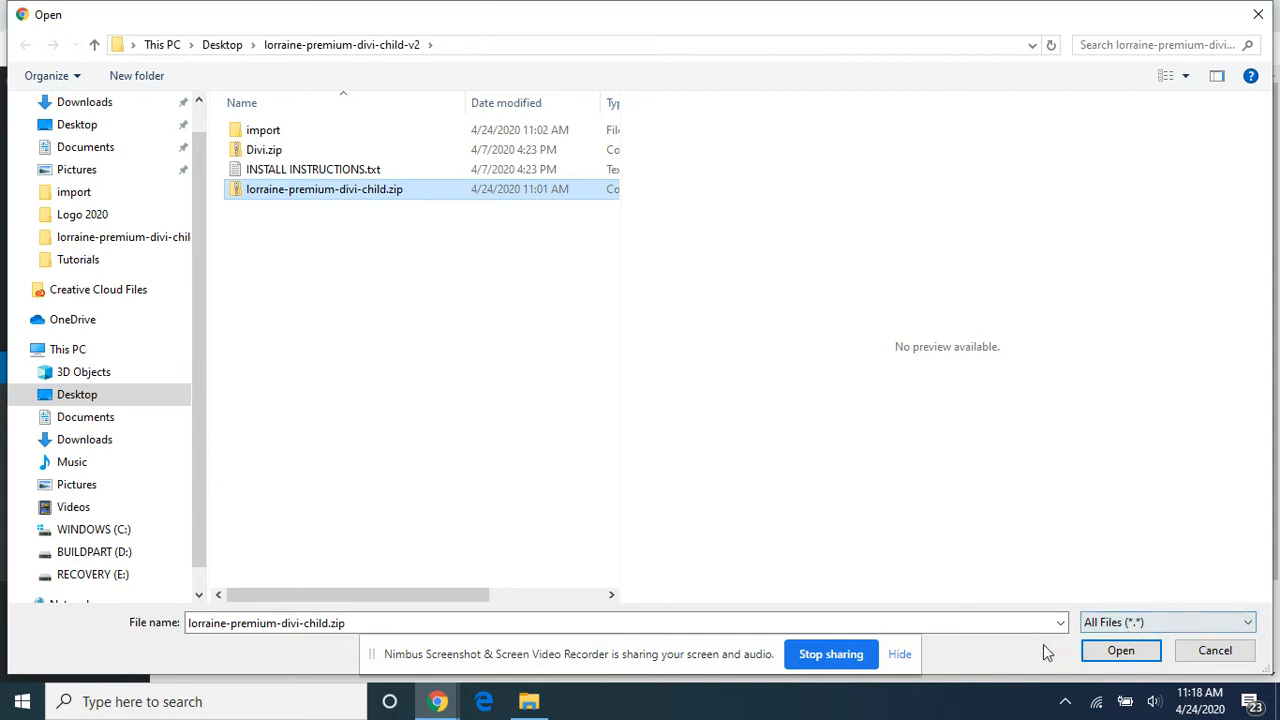
{"action": "left_click", "coordinate": [1123, 660]}
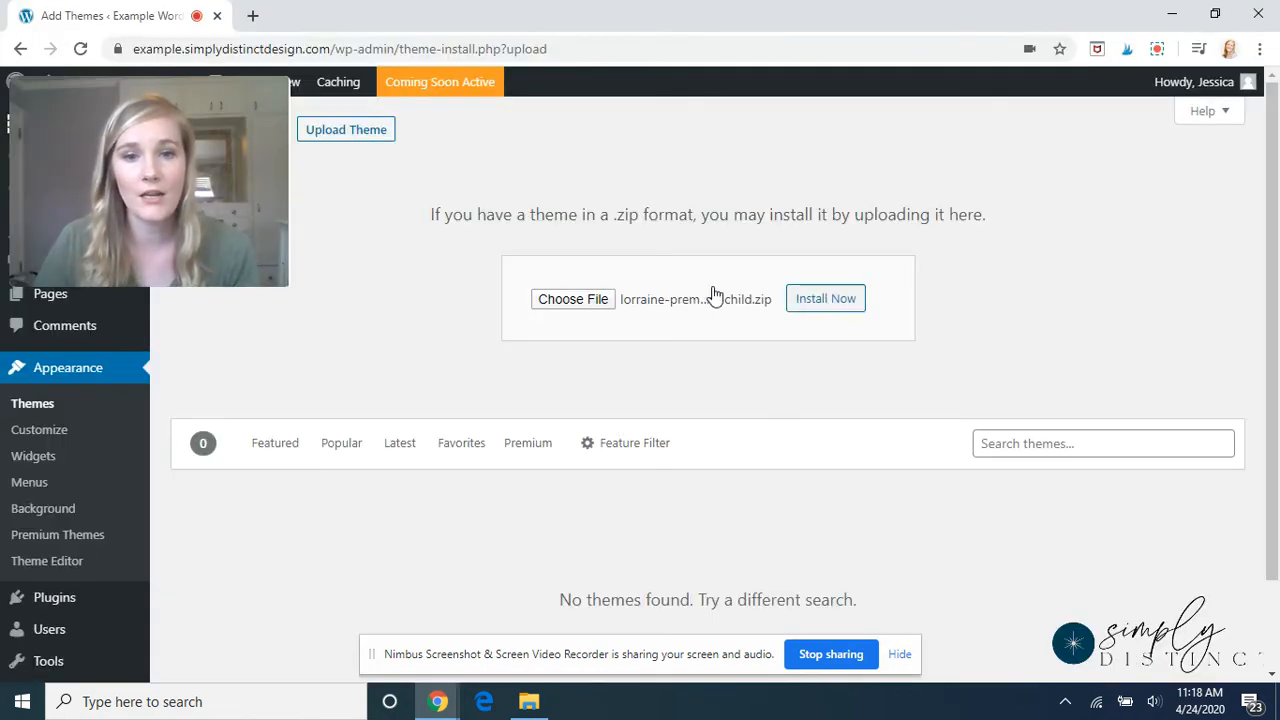
Reselect lorraine-premium-divi-child.zip as the upload file and start installing the child theme
{"action": "left_click_drag", "start_coordinate": [638, 306], "coordinate": [767, 303]}
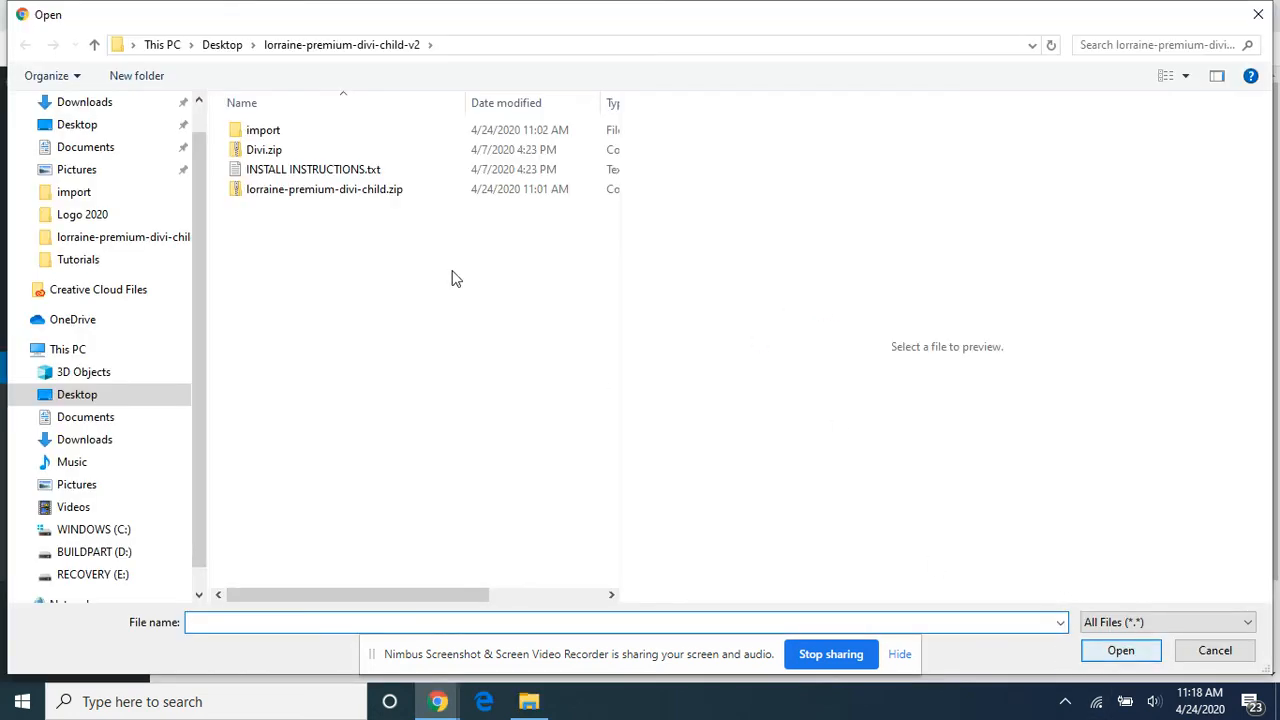
{"action": "left_click", "coordinate": [366, 194]}
{"action": "left_click", "coordinate": [1118, 650]}
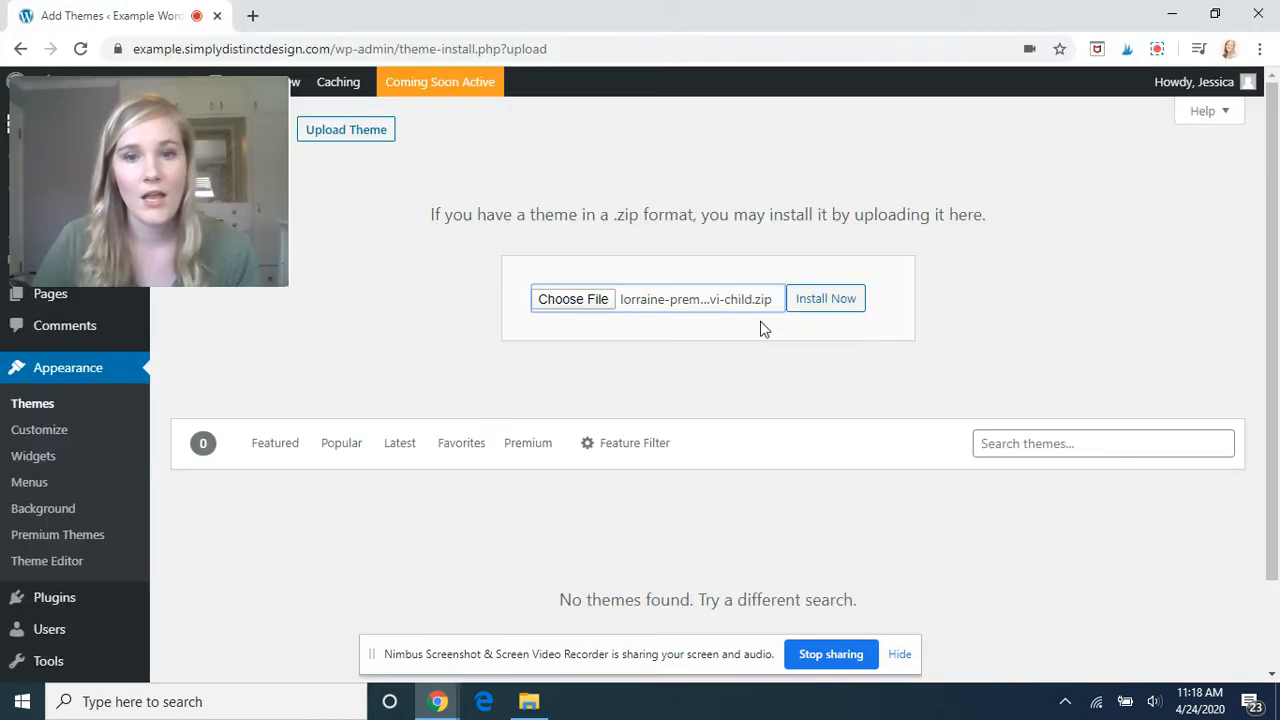
{"action": "left_click", "coordinate": [817, 305]}
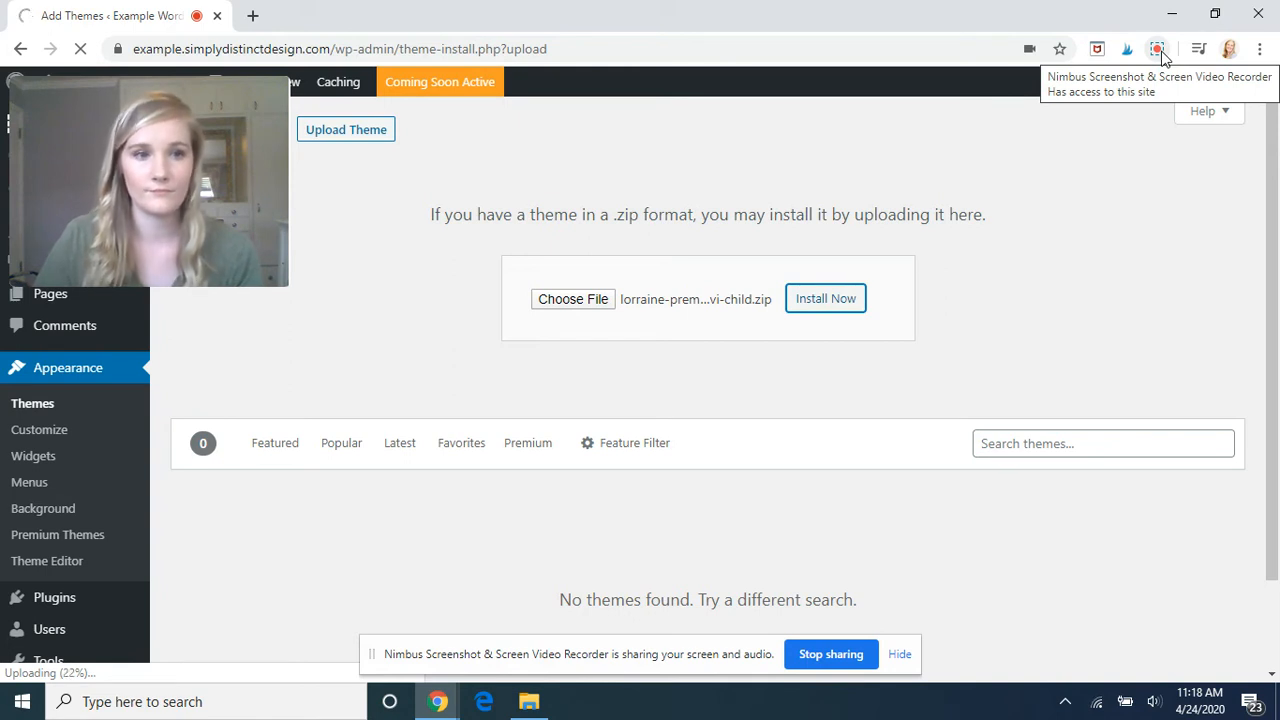
Review the installation result for lorraine-premium-divi-child.zip and activate the child theme
{"action": "left_click", "coordinate": [1158, 52]}
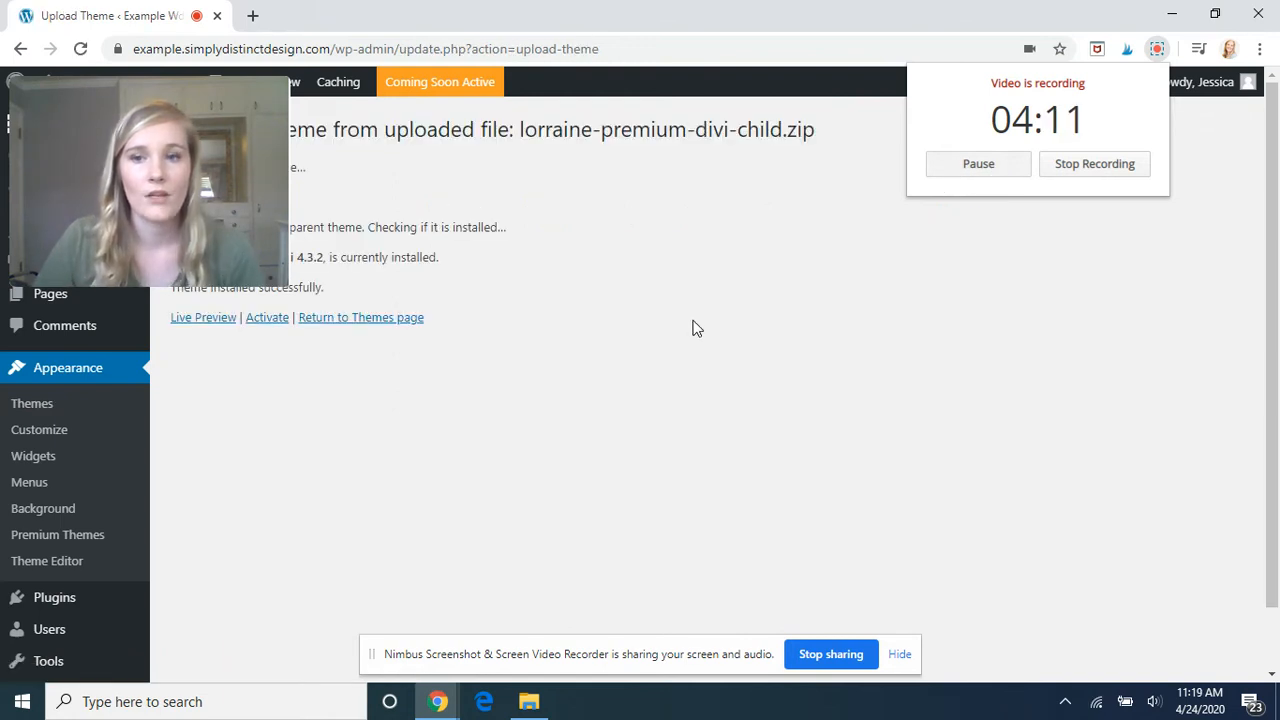
{"action": "mouse_move", "coordinate": [153, 97]}
{"action": "left_click_drag", "start_coordinate": [153, 97], "coordinate": [771, 209]}
{"action": "left_click_drag", "start_coordinate": [174, 229], "coordinate": [350, 290]}
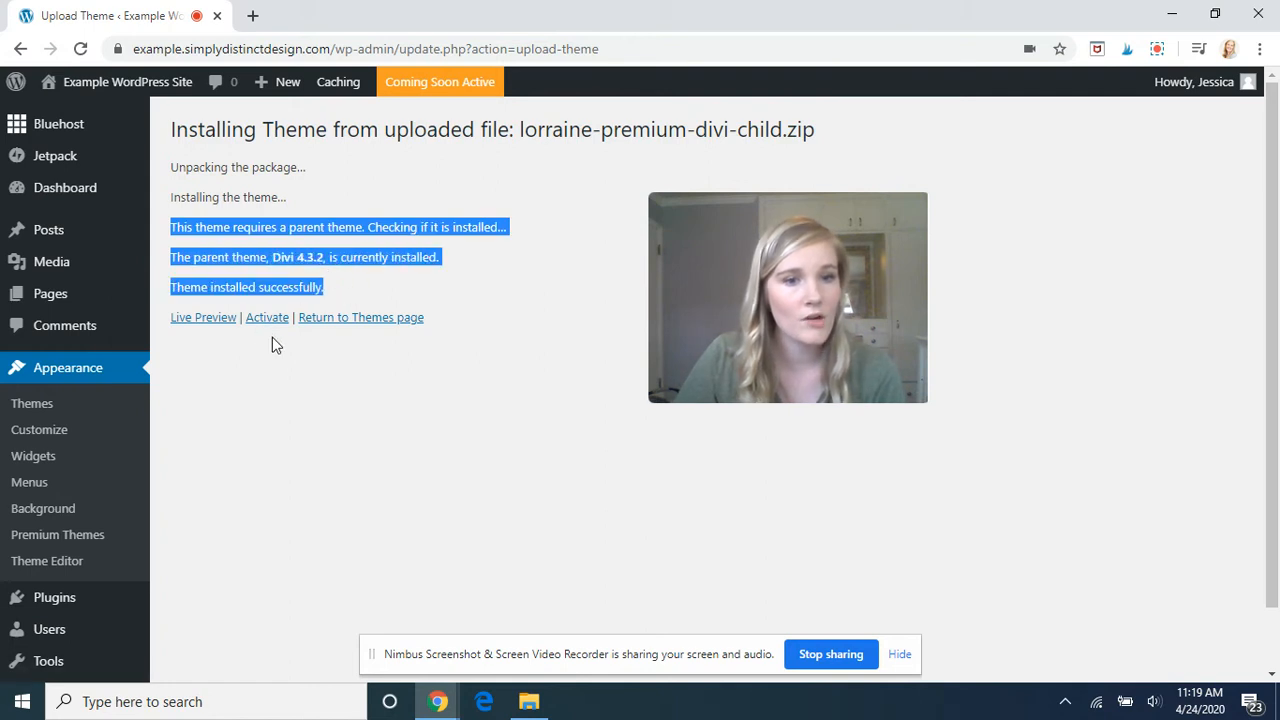
{"action": "left_click", "coordinate": [266, 325]}
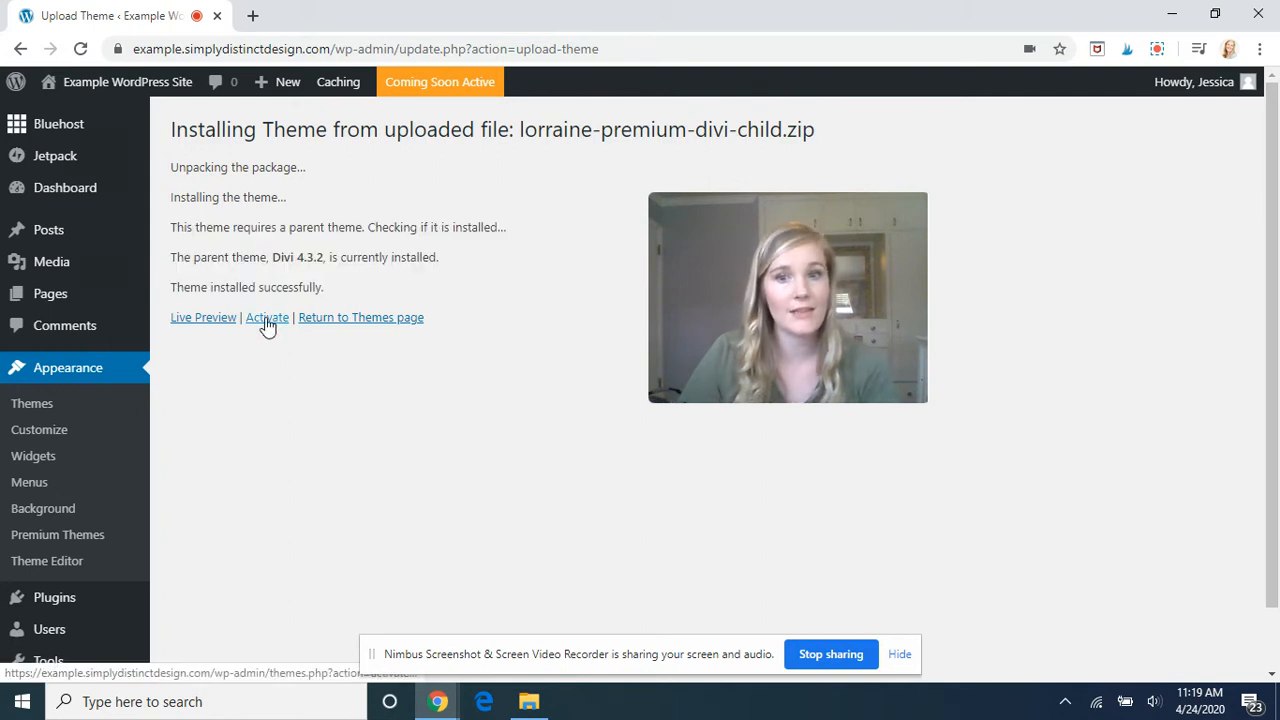
{"action": "left_click", "coordinate": [266, 325]}
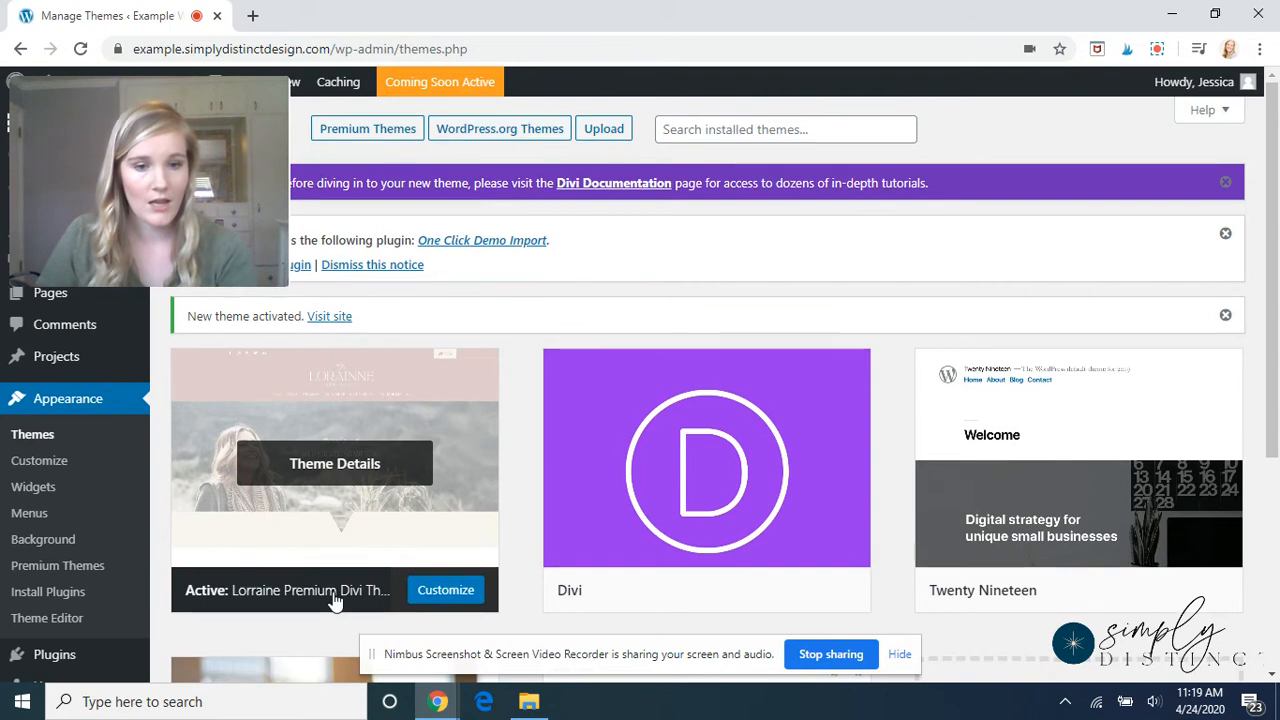
Open the required plugin installer from the theme's notice and install the One Click Demo Import plugin
{"action": "scroll", "coordinate": [334, 600], "scroll_direction": "down", "scroll_amount": 1}
{"action": "scroll", "coordinate": [530, 432], "scroll_direction": "up", "scroll_amount": 1}
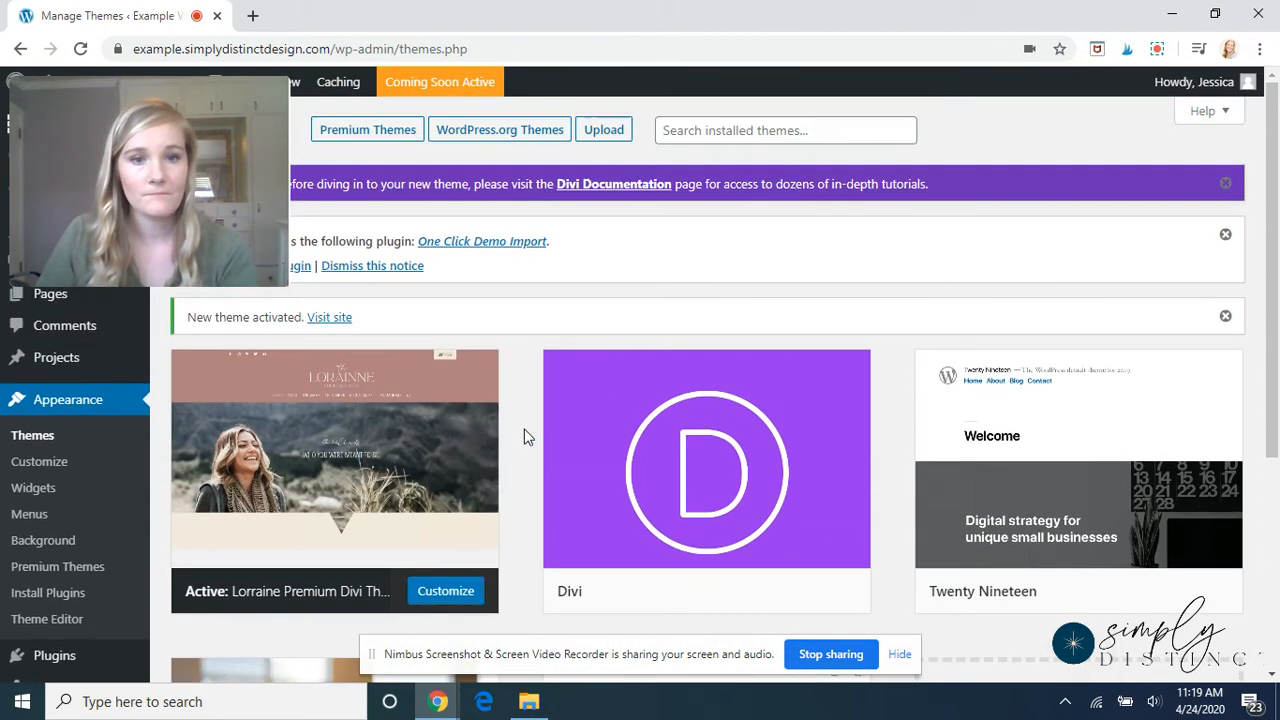
{"action": "left_click_drag", "start_coordinate": [136, 116], "coordinate": [926, 190]}
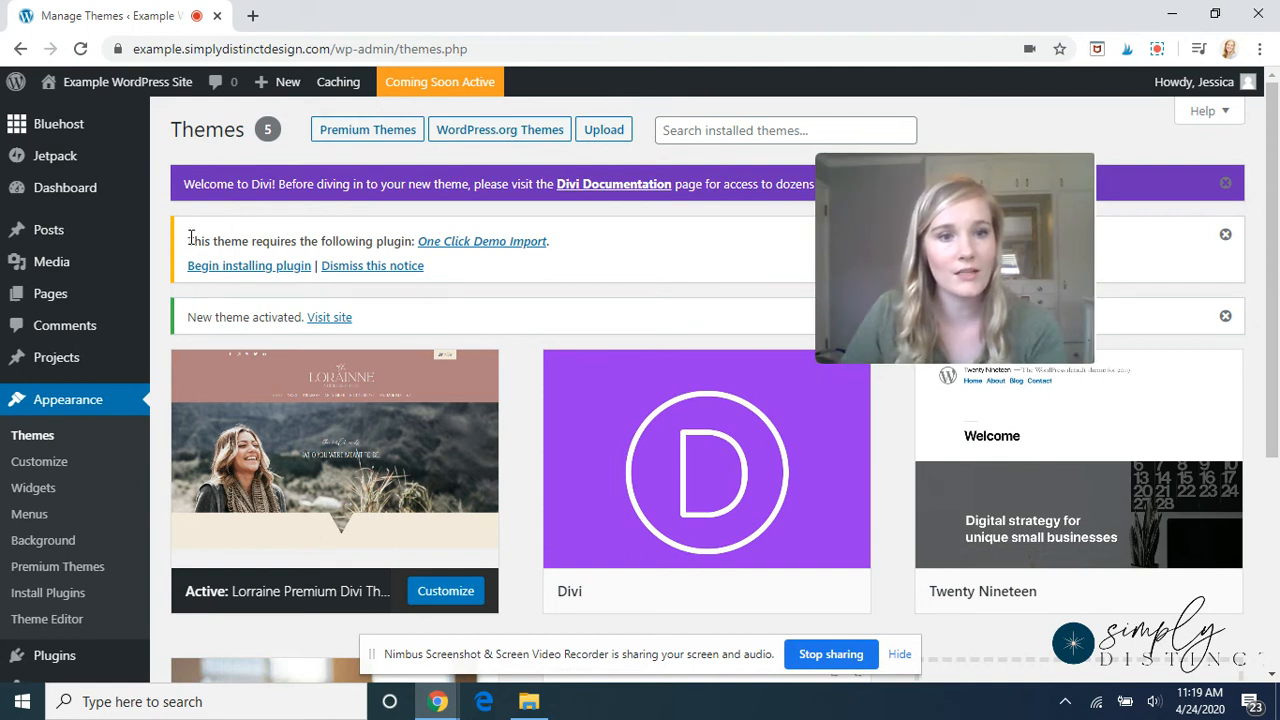
{"action": "left_click_drag", "start_coordinate": [184, 226], "coordinate": [446, 268]}
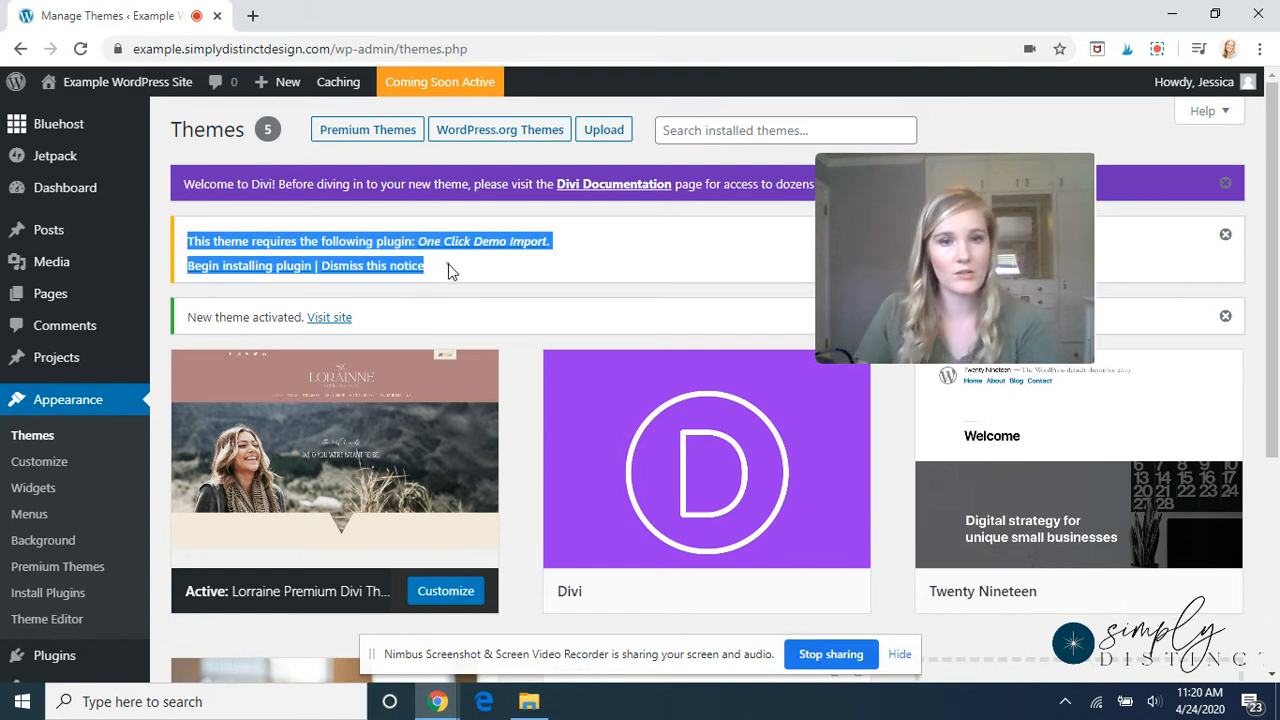
{"action": "left_click", "coordinate": [448, 272]}
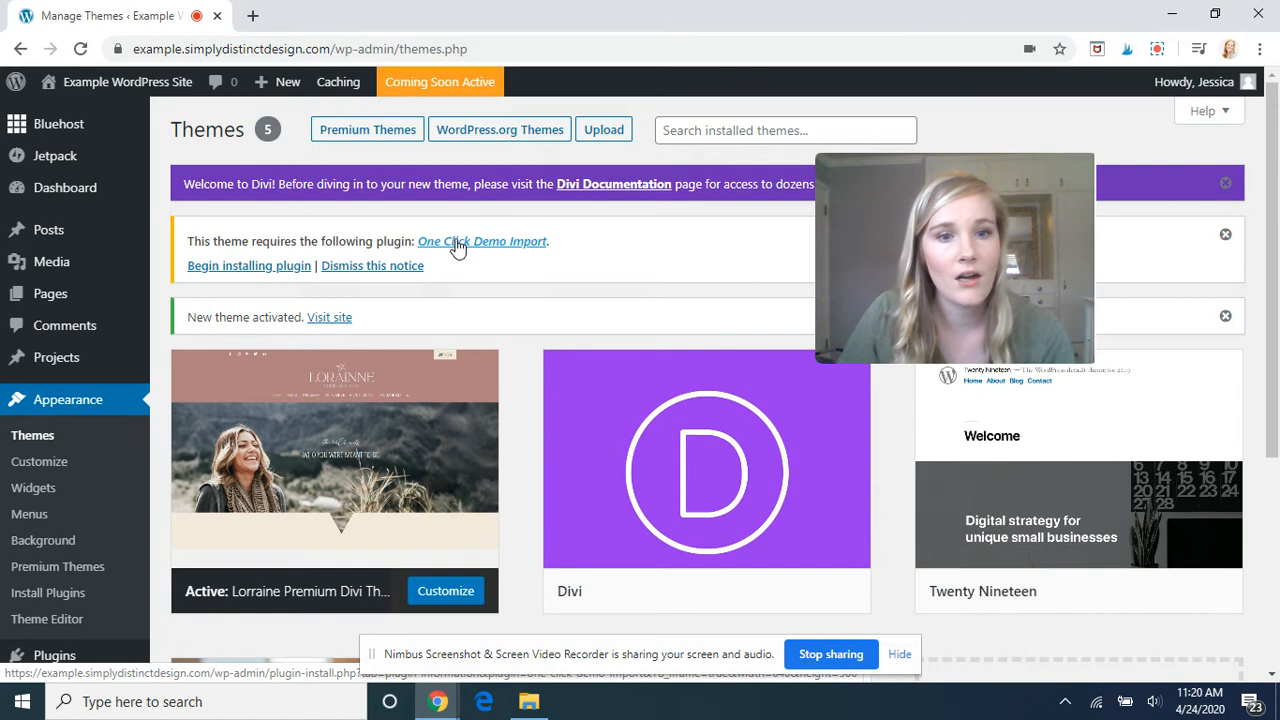
{"action": "left_click", "coordinate": [250, 266]}
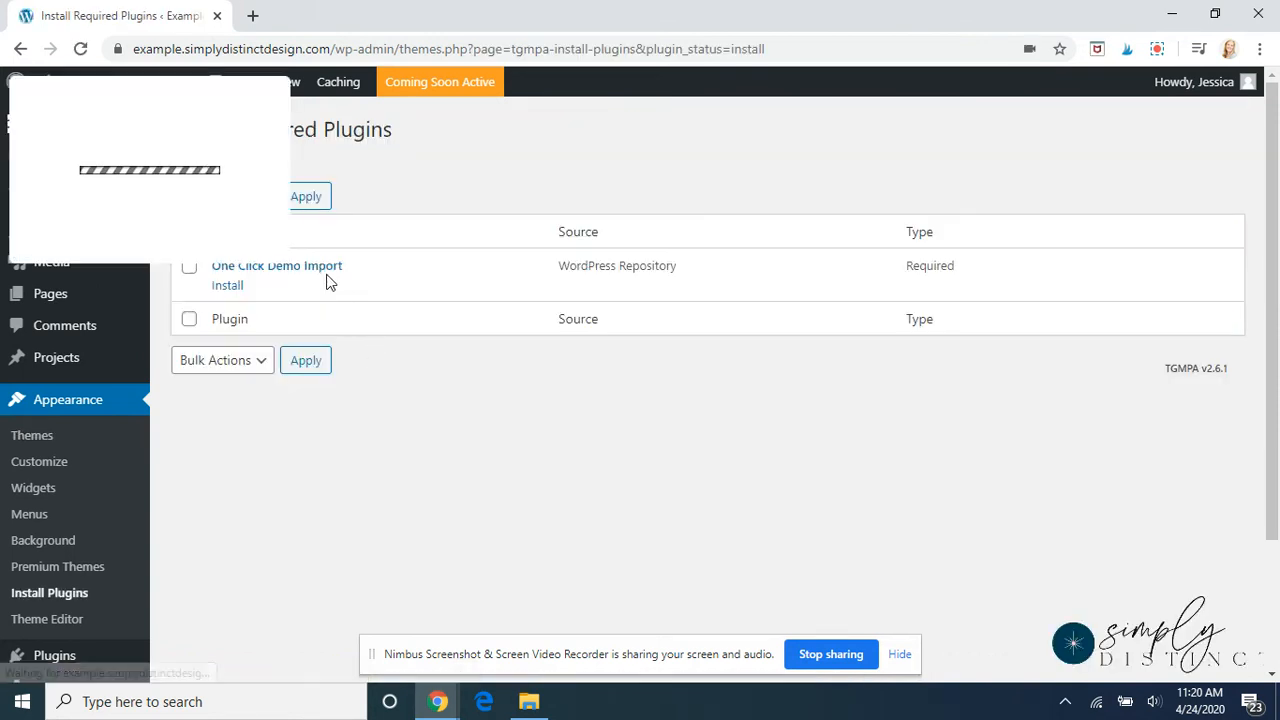
{"action": "left_click_drag", "start_coordinate": [157, 86], "coordinate": [866, 152]}
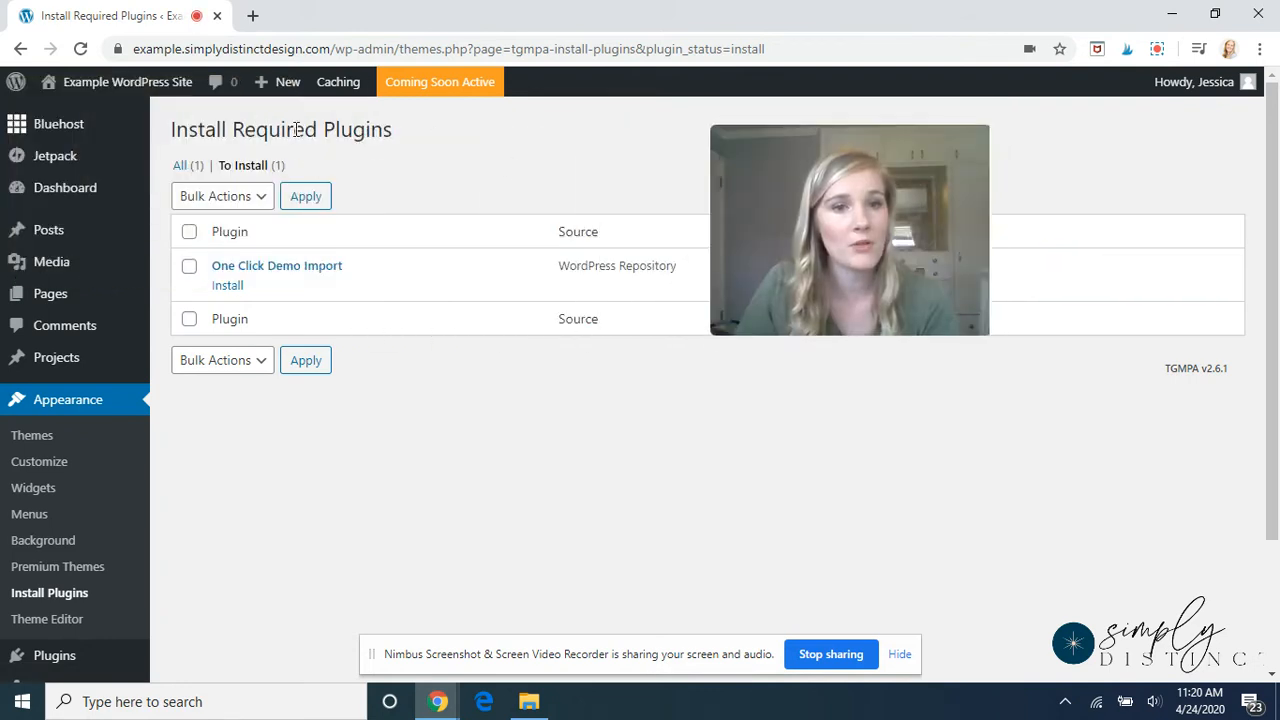
{"action": "left_click", "coordinate": [230, 287]}
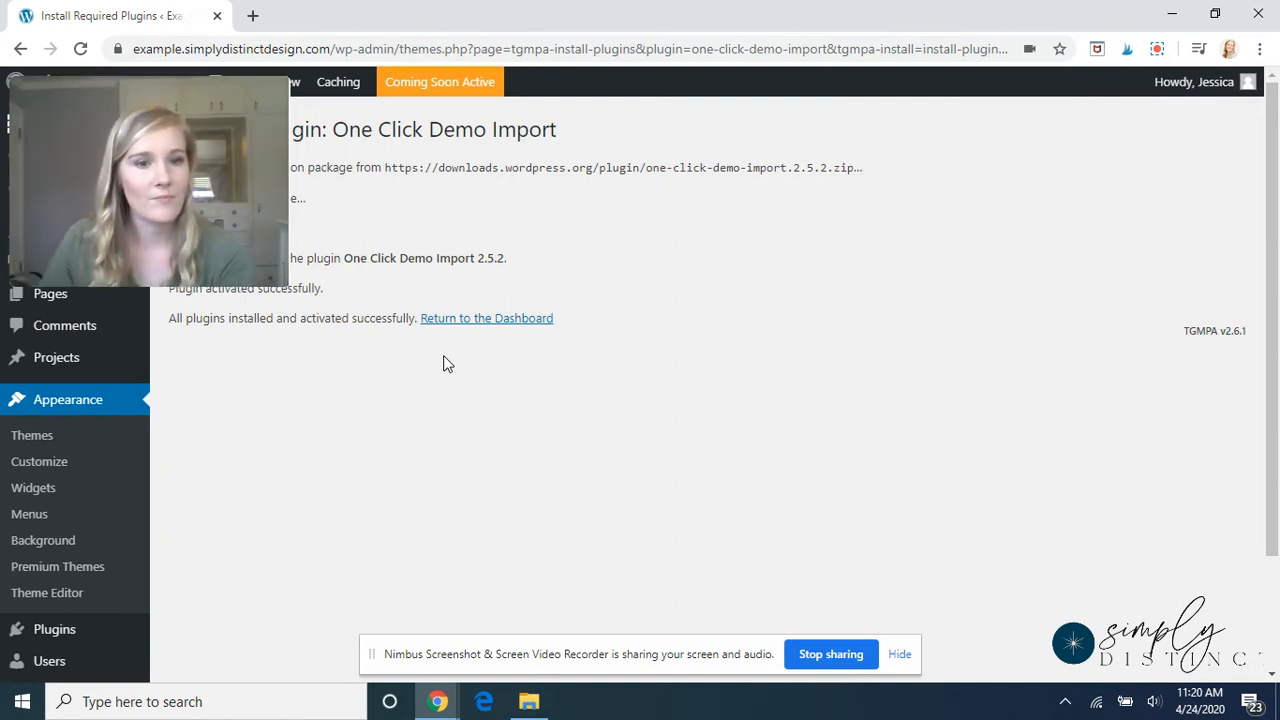
{"action": "left_click_drag", "start_coordinate": [326, 294], "coordinate": [170, 289]}
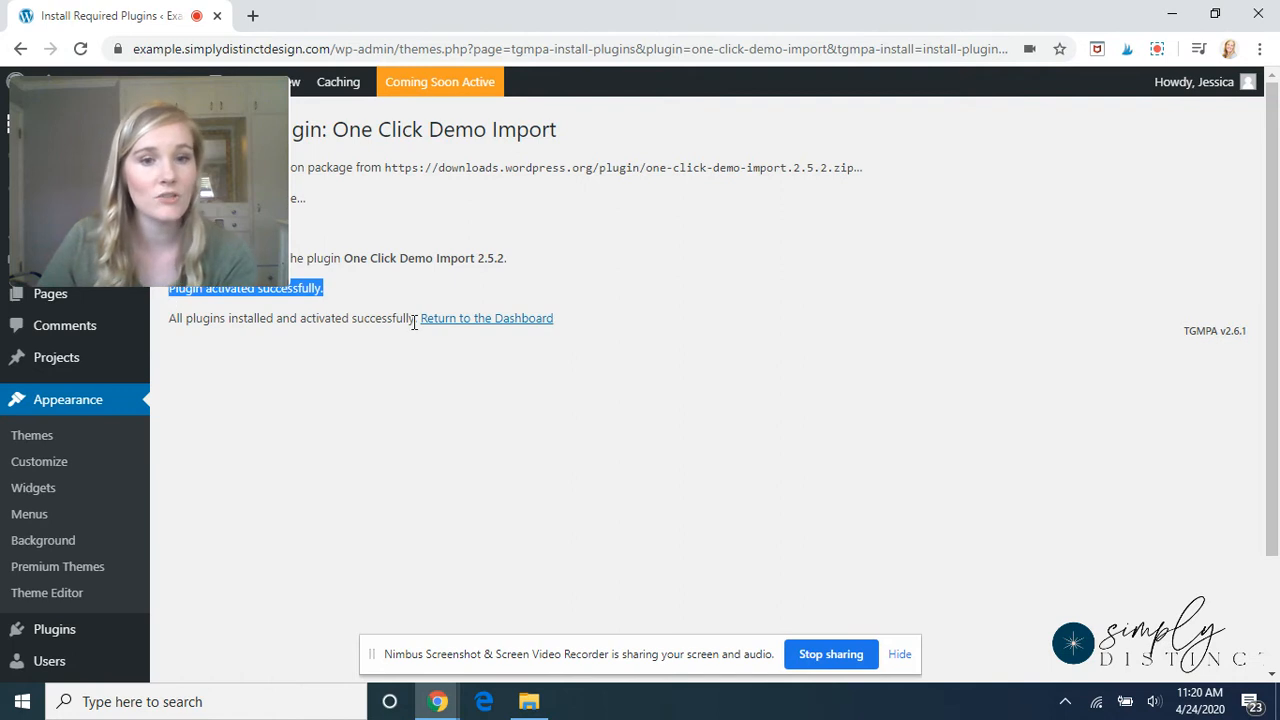
Return to the dashboard, open the One Click Demo Import page and start importing the theme's demo data
{"action": "left_click", "coordinate": [455, 322]}
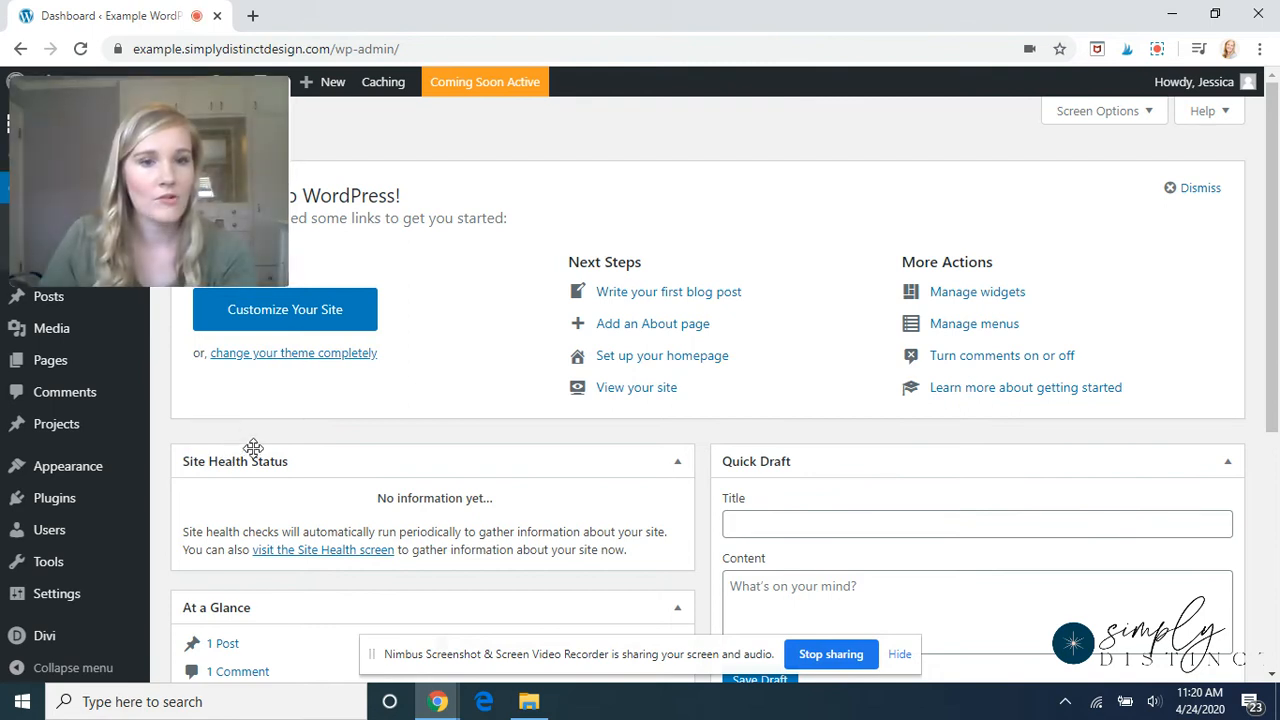
{"action": "mouse_move", "coordinate": [133, 468]}
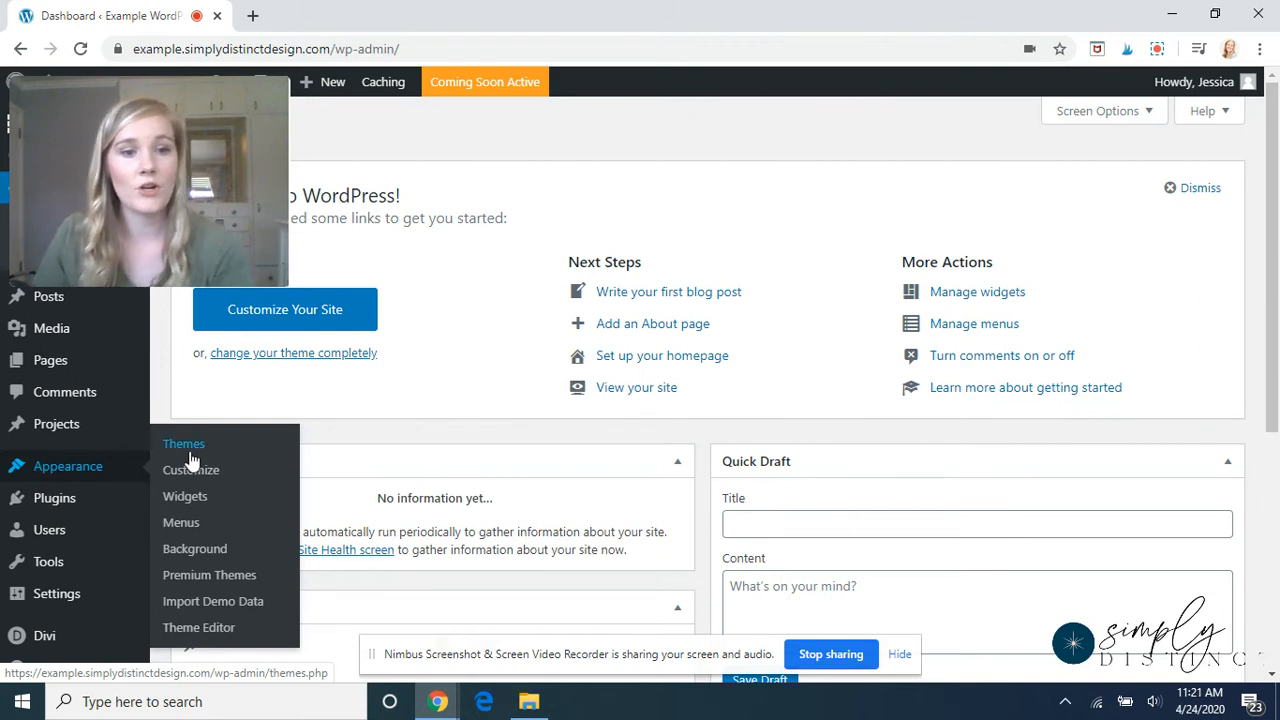
{"action": "left_click", "coordinate": [203, 602]}
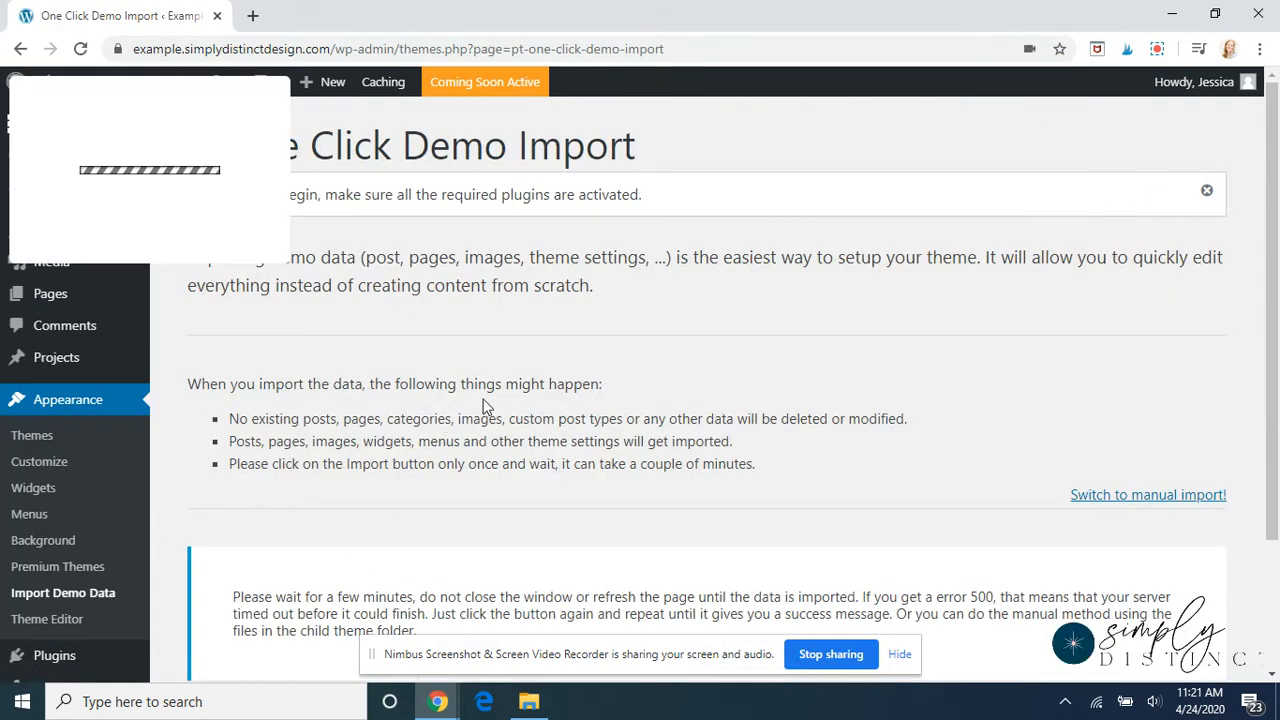
{"action": "scroll", "coordinate": [592, 305], "scroll_direction": "down", "scroll_amount": 2}
{"action": "scroll", "coordinate": [588, 309], "scroll_direction": "down", "scroll_amount": 1}
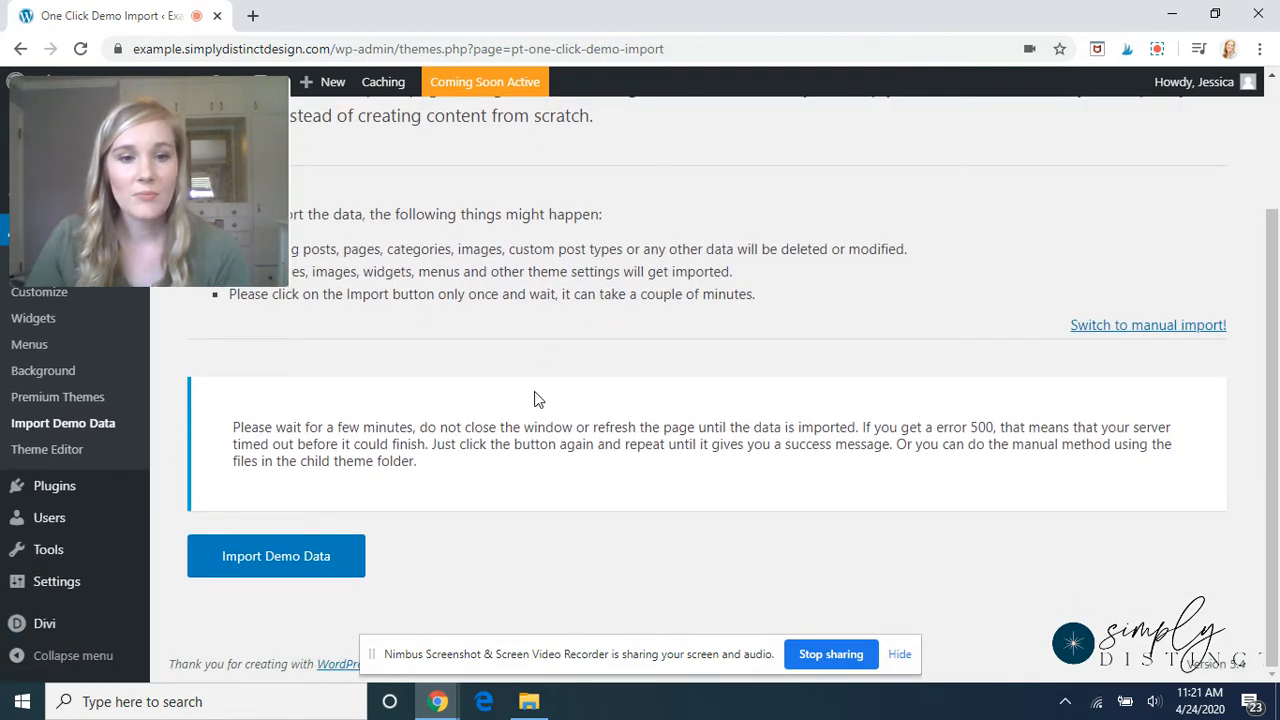
{"action": "left_click", "coordinate": [286, 568]}
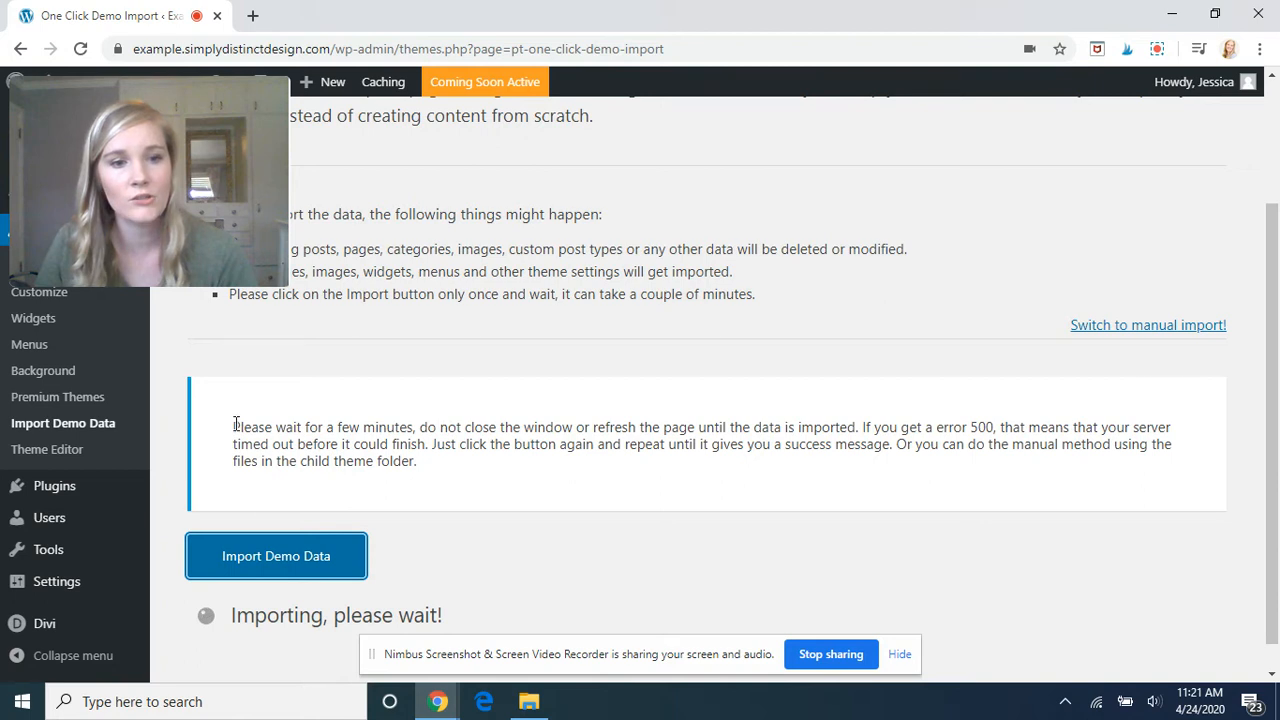
Read the import instructions about error 500 and run the demo data import again, repeating it as needed
{"action": "left_click_drag", "start_coordinate": [235, 424], "coordinate": [464, 472]}
{"action": "left_click", "coordinate": [464, 469]}
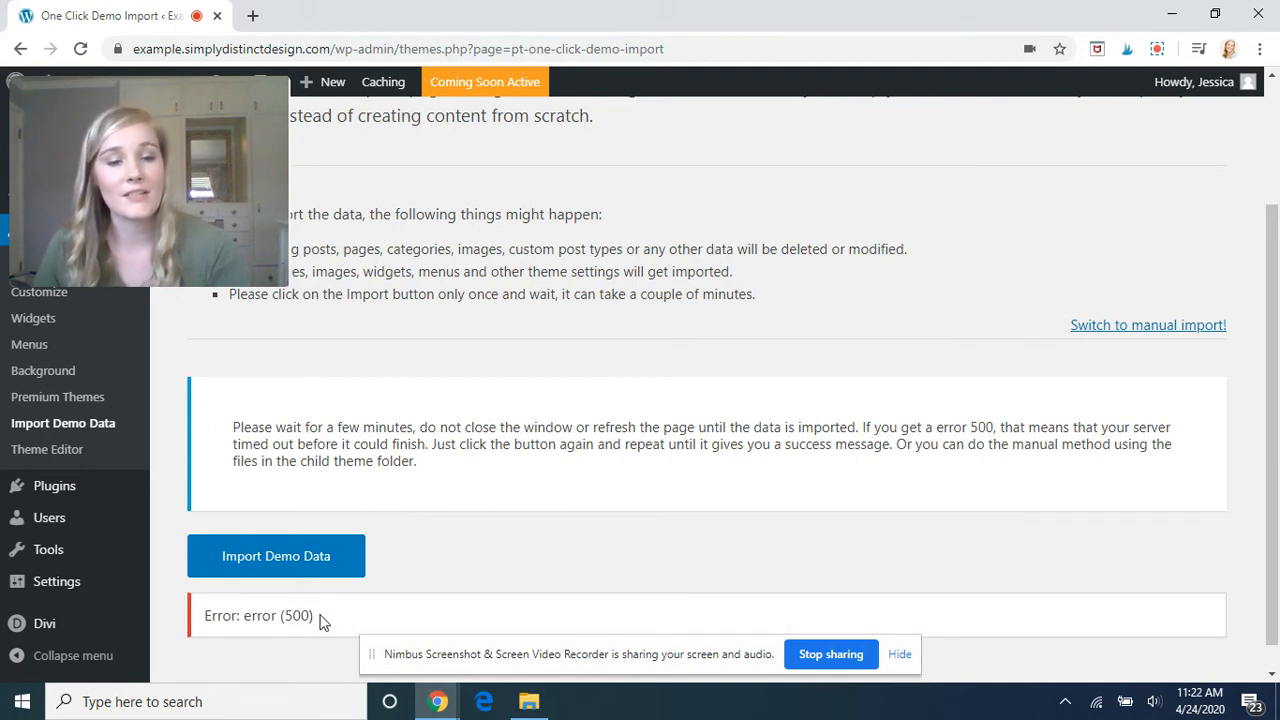
{"action": "left_click_drag", "start_coordinate": [322, 622], "coordinate": [176, 619]}
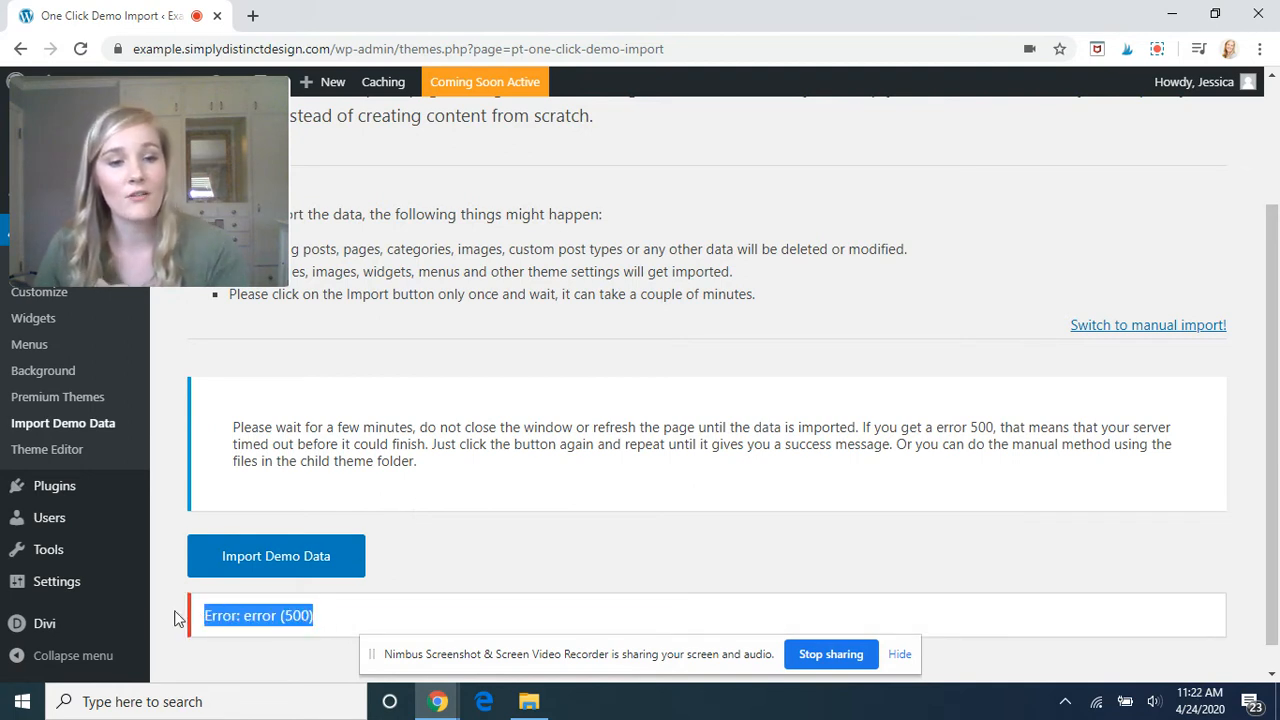
{"action": "left_click", "coordinate": [315, 566]}
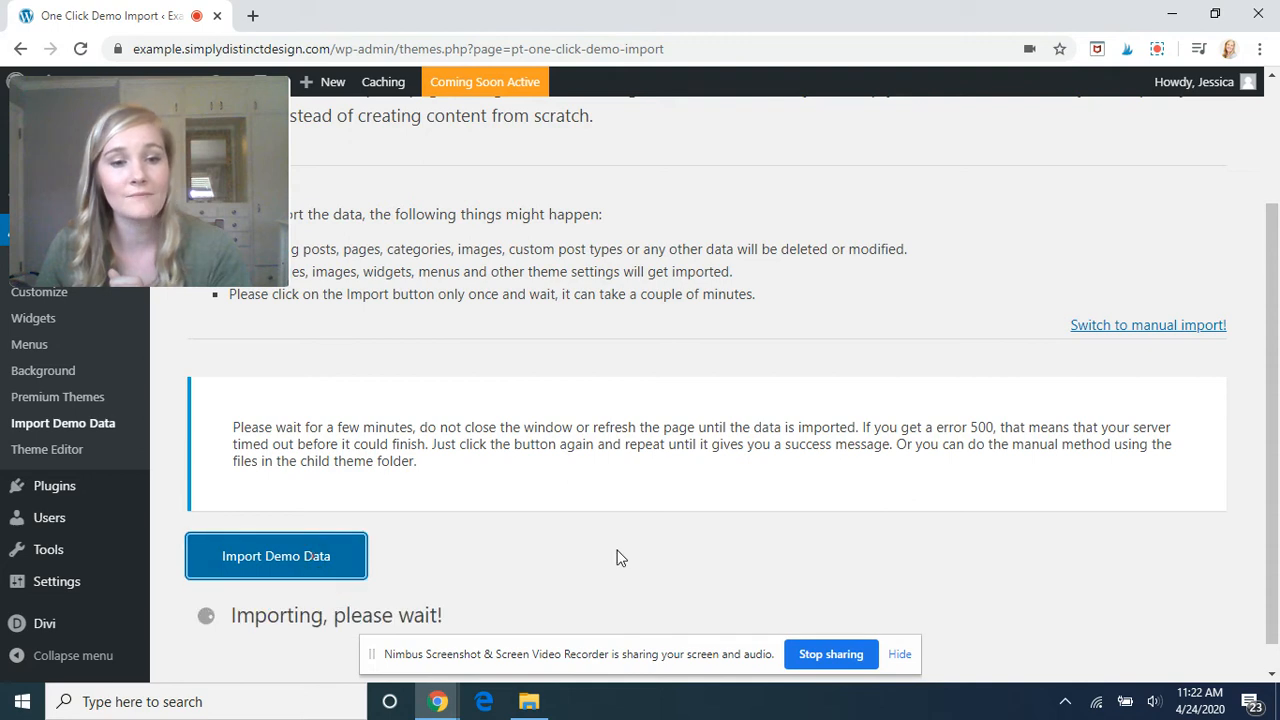
{"action": "scroll", "coordinate": [440, 498], "scroll_direction": "down", "scroll_amount": 1}
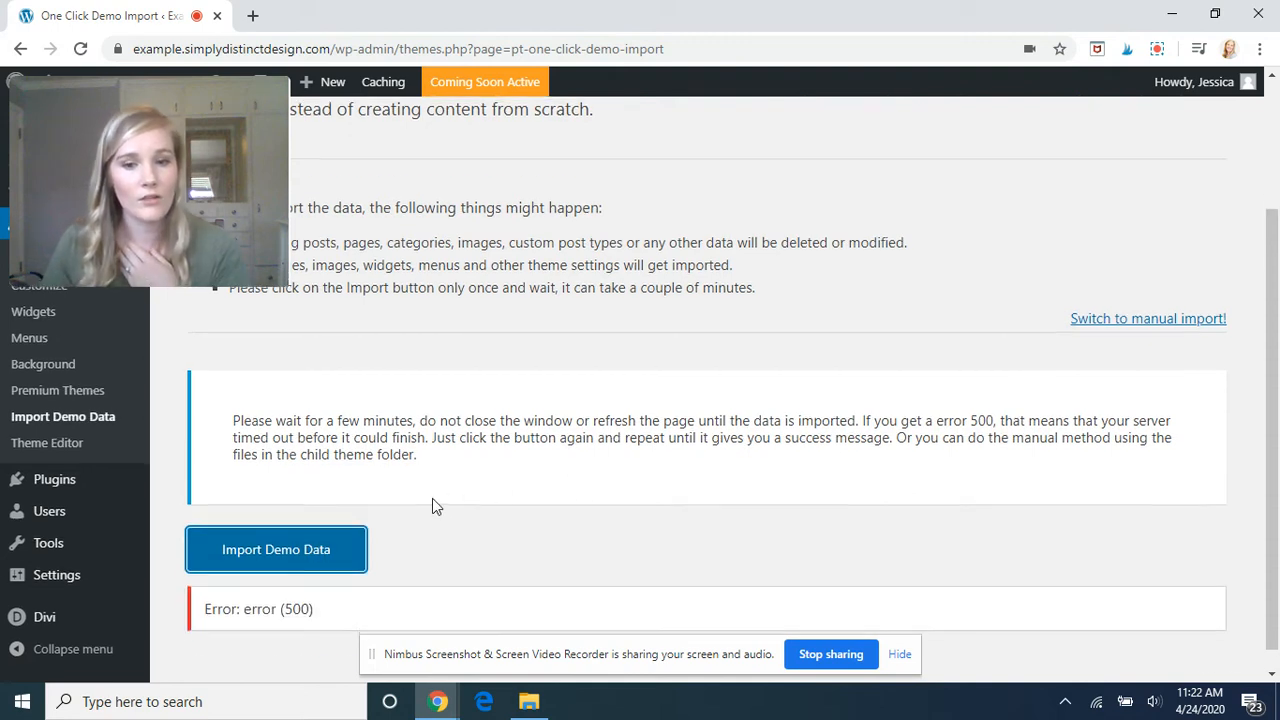
{"action": "left_click", "coordinate": [320, 528]}
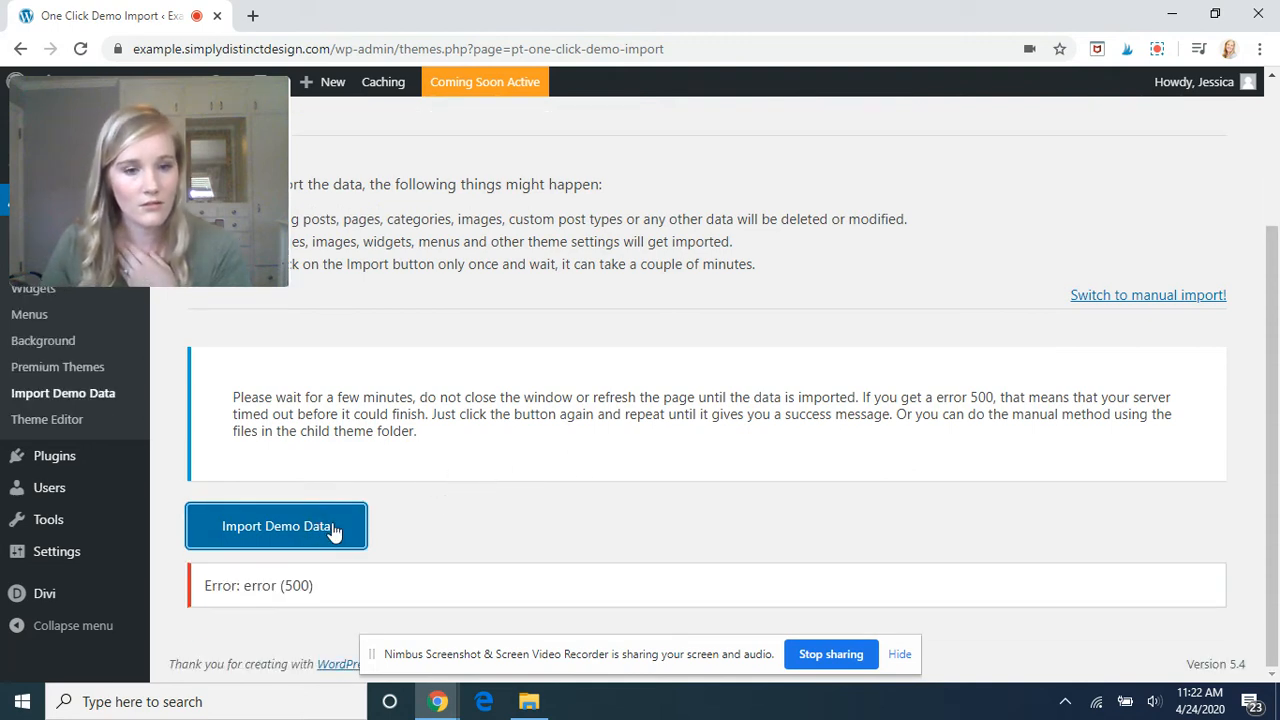
{"action": "left_click", "coordinate": [332, 528]}
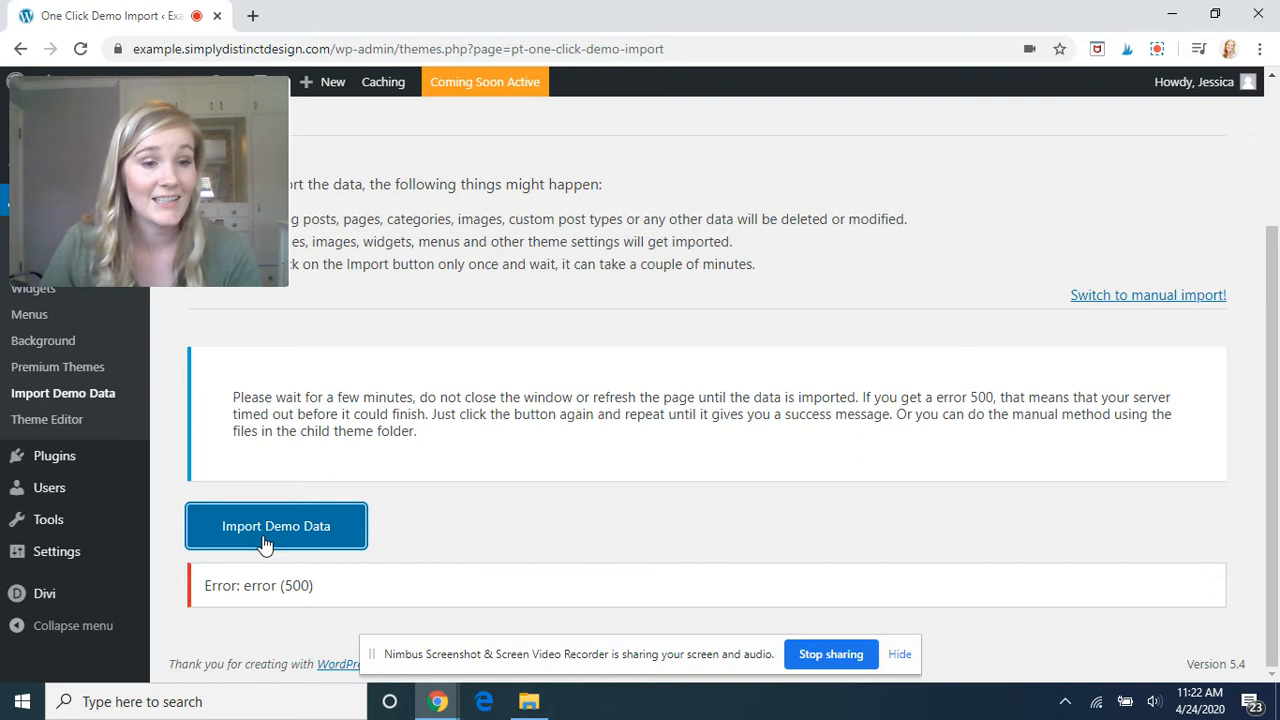
Open the media library to check which demo content has been imported
{"action": "scroll", "coordinate": [198, 497], "scroll_direction": "up", "scroll_amount": 2}
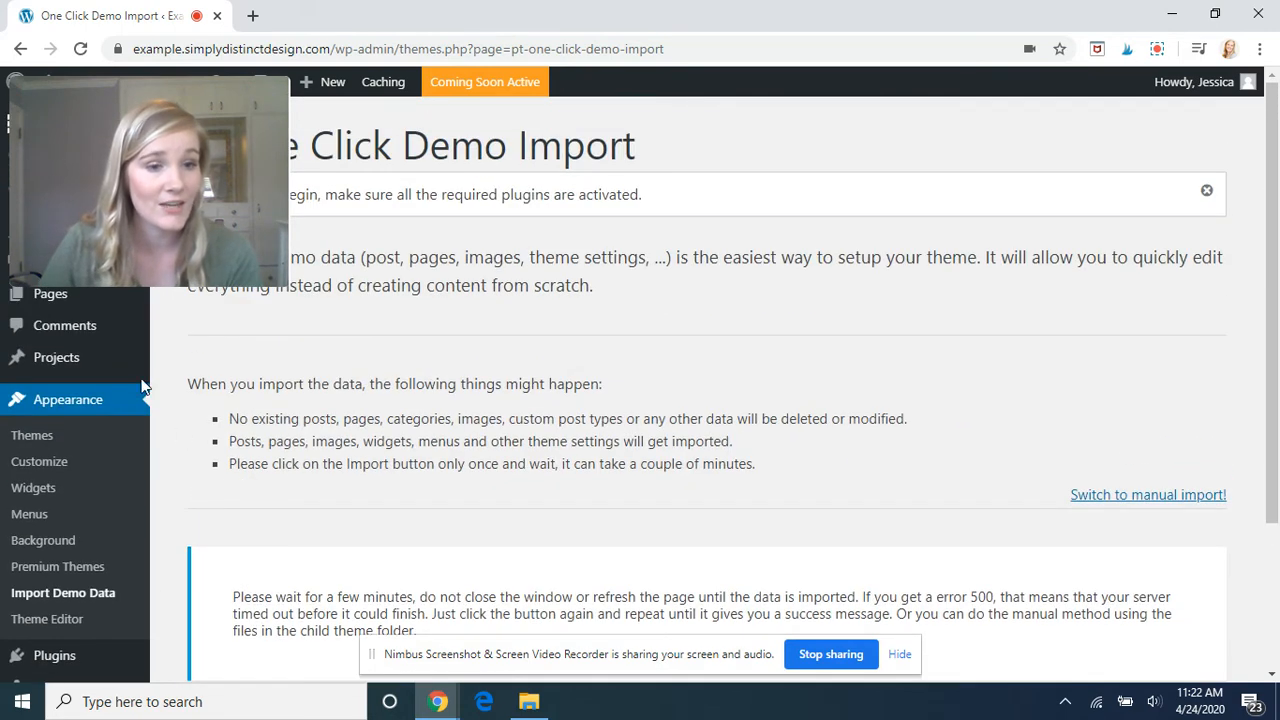
{"action": "mouse_move", "coordinate": [88, 300]}
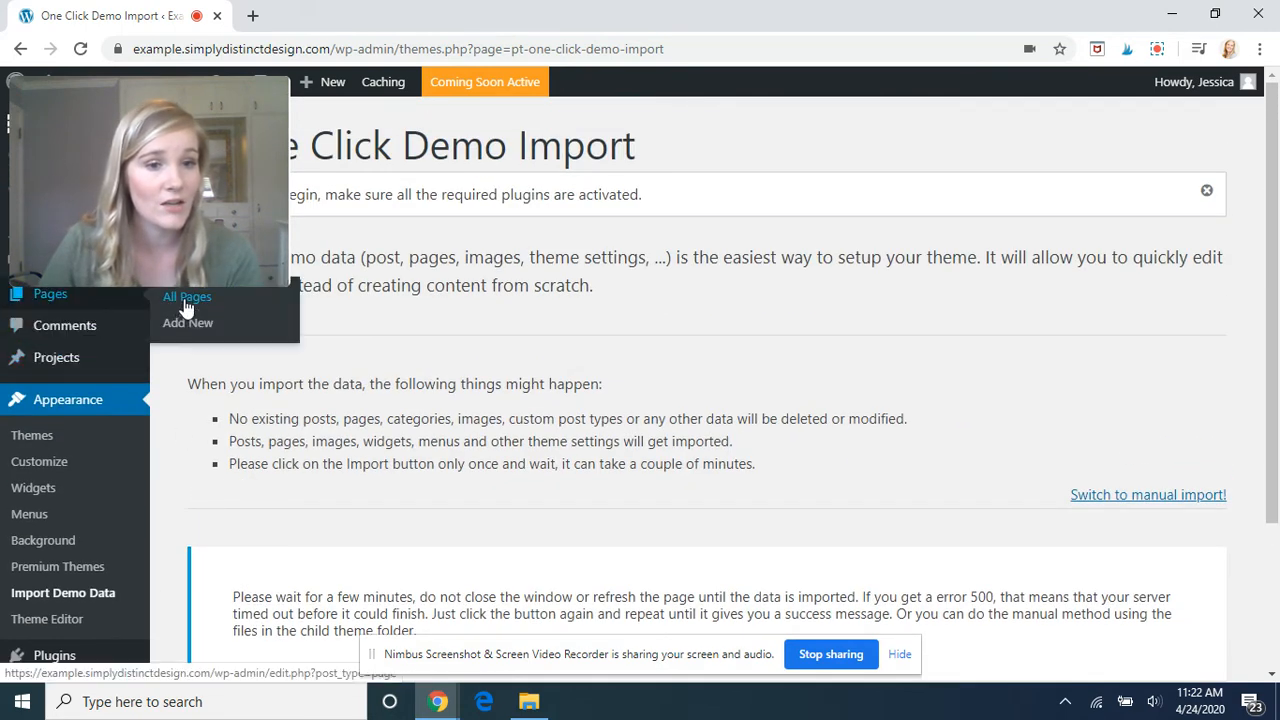
{"action": "mouse_move", "coordinate": [138, 92]}
{"action": "left_click_drag", "start_coordinate": [138, 92], "coordinate": [774, 151]}
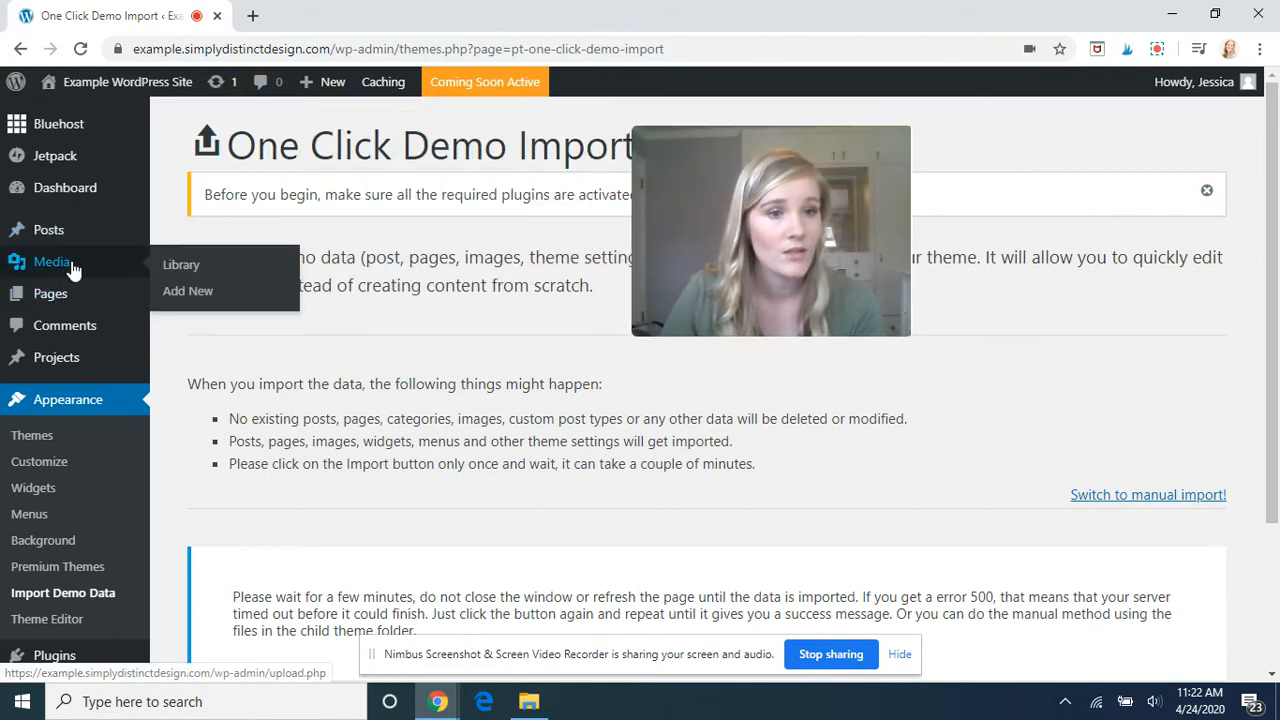
{"action": "mouse_move", "coordinate": [72, 265]}
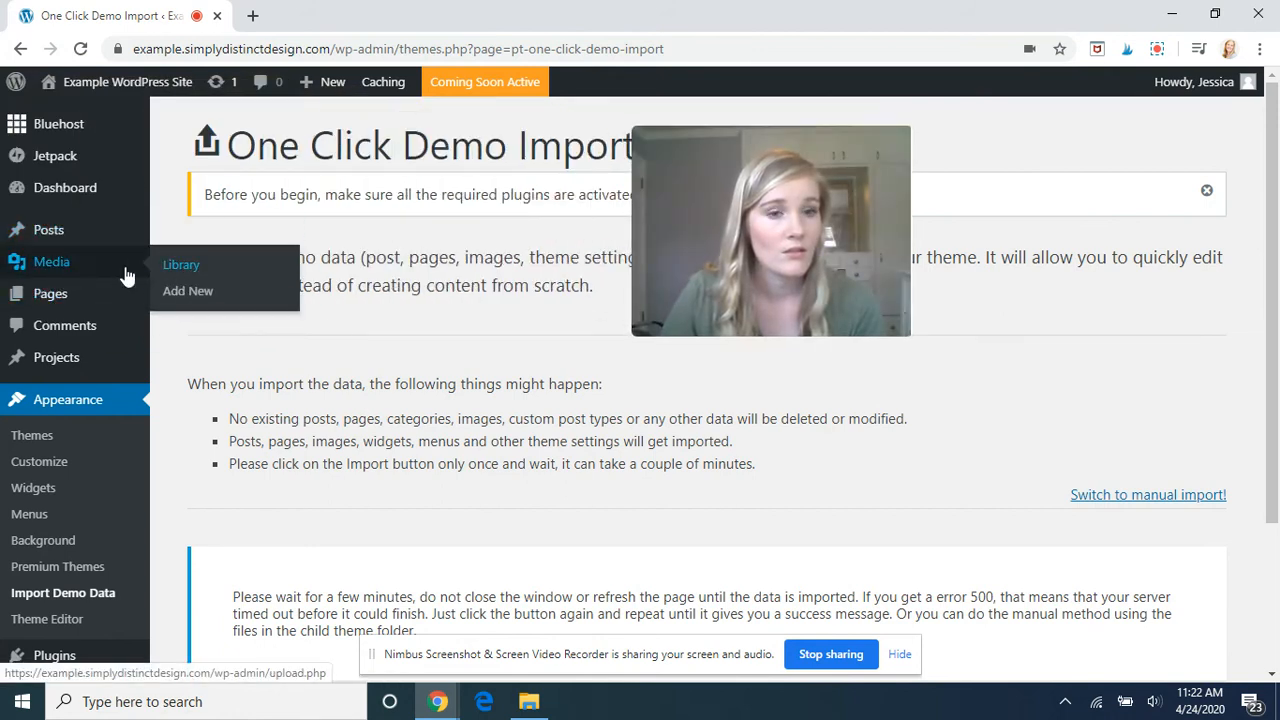
{"action": "mouse_move", "coordinate": [76, 300]}
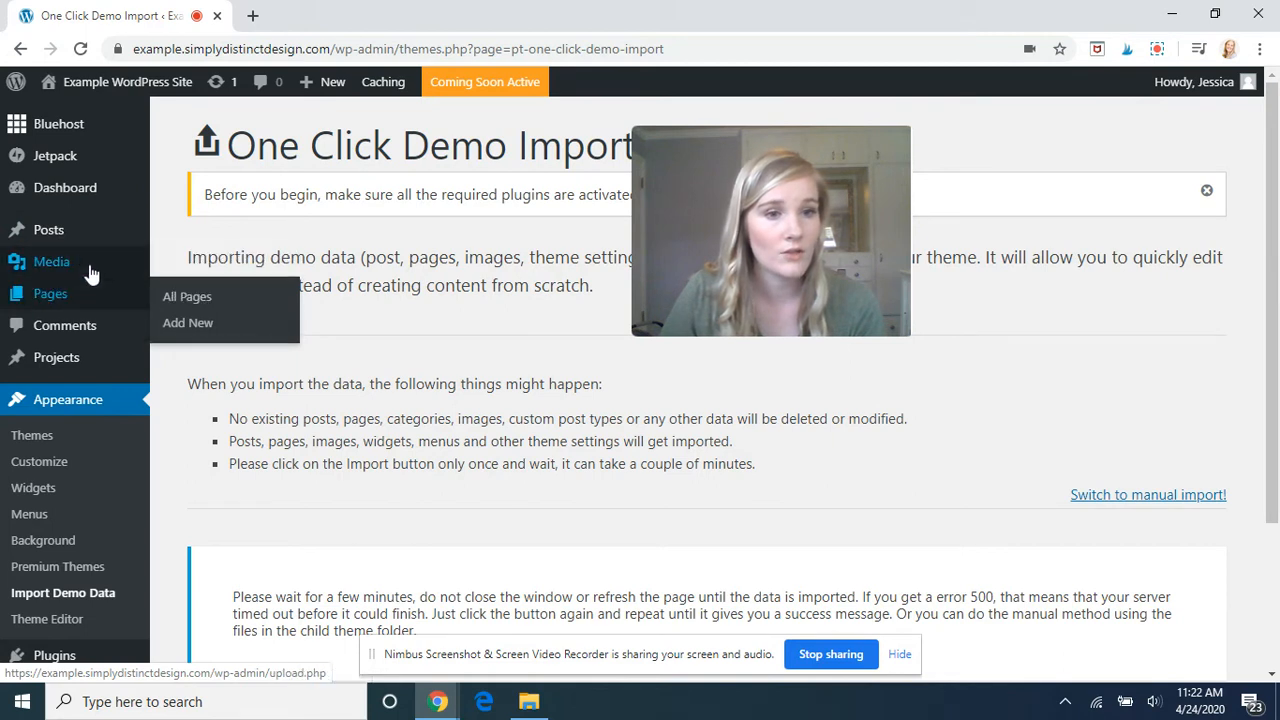
{"action": "left_click", "coordinate": [184, 270]}
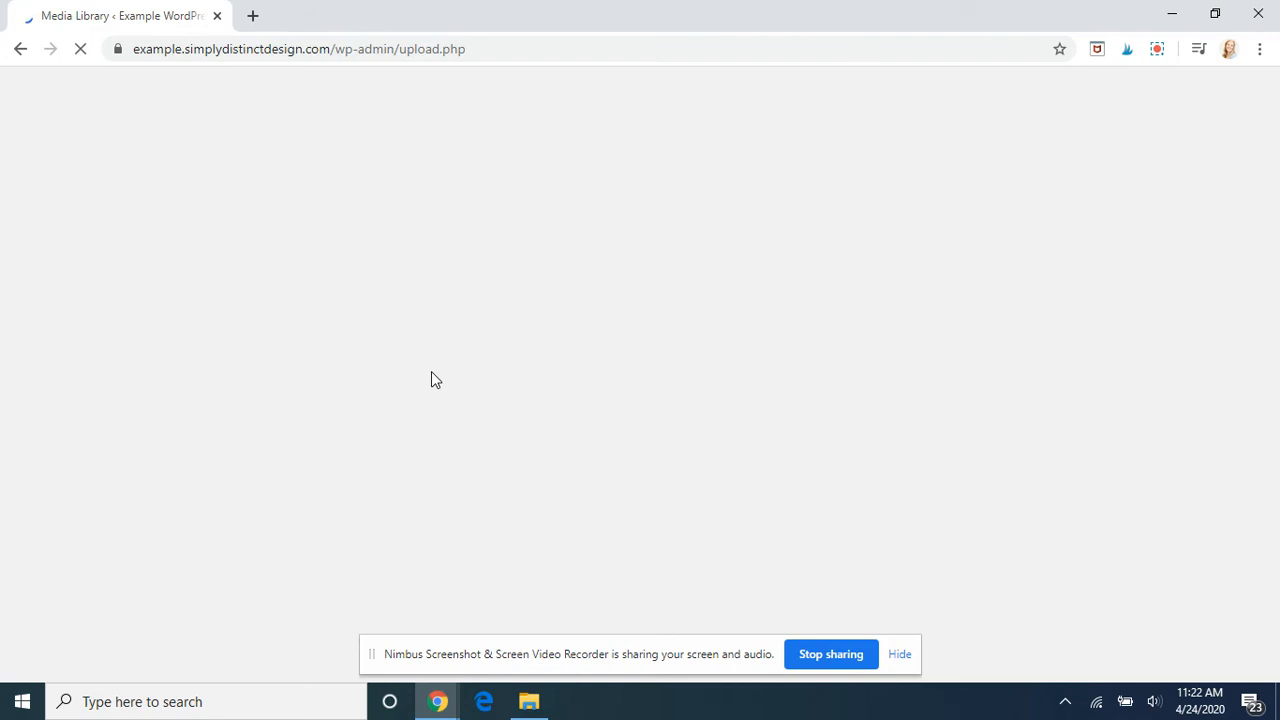
{"action": "left_click", "coordinate": [1157, 52]}
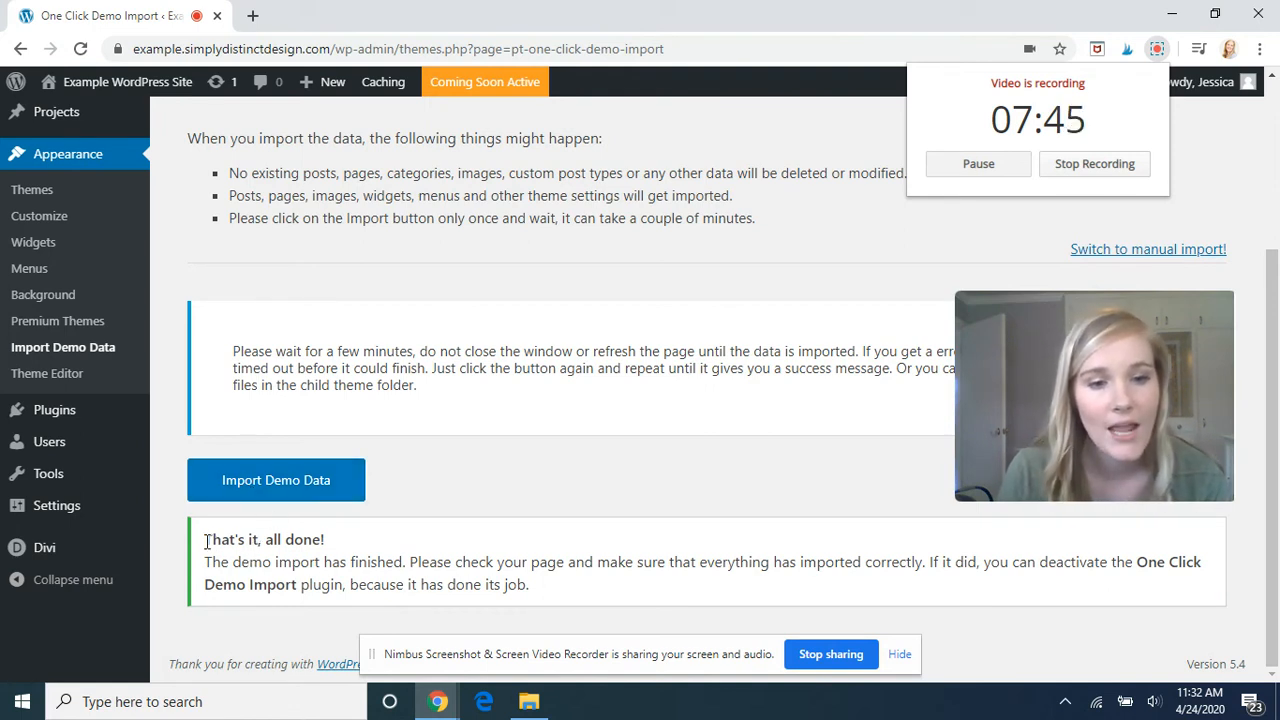
Review the demo import result, then go to Divi Theme Options and open its Portability dialog
{"action": "left_click_drag", "start_coordinate": [206, 539], "coordinate": [563, 596]}
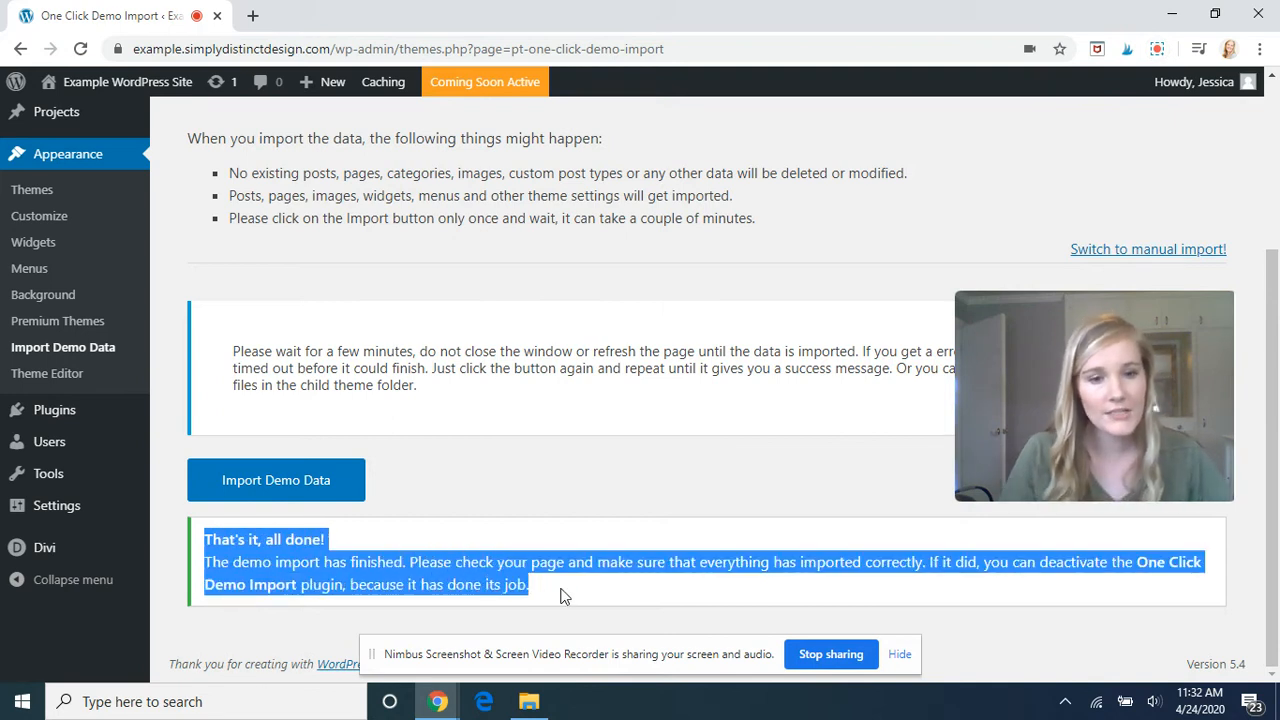
{"action": "left_click", "coordinate": [551, 586]}
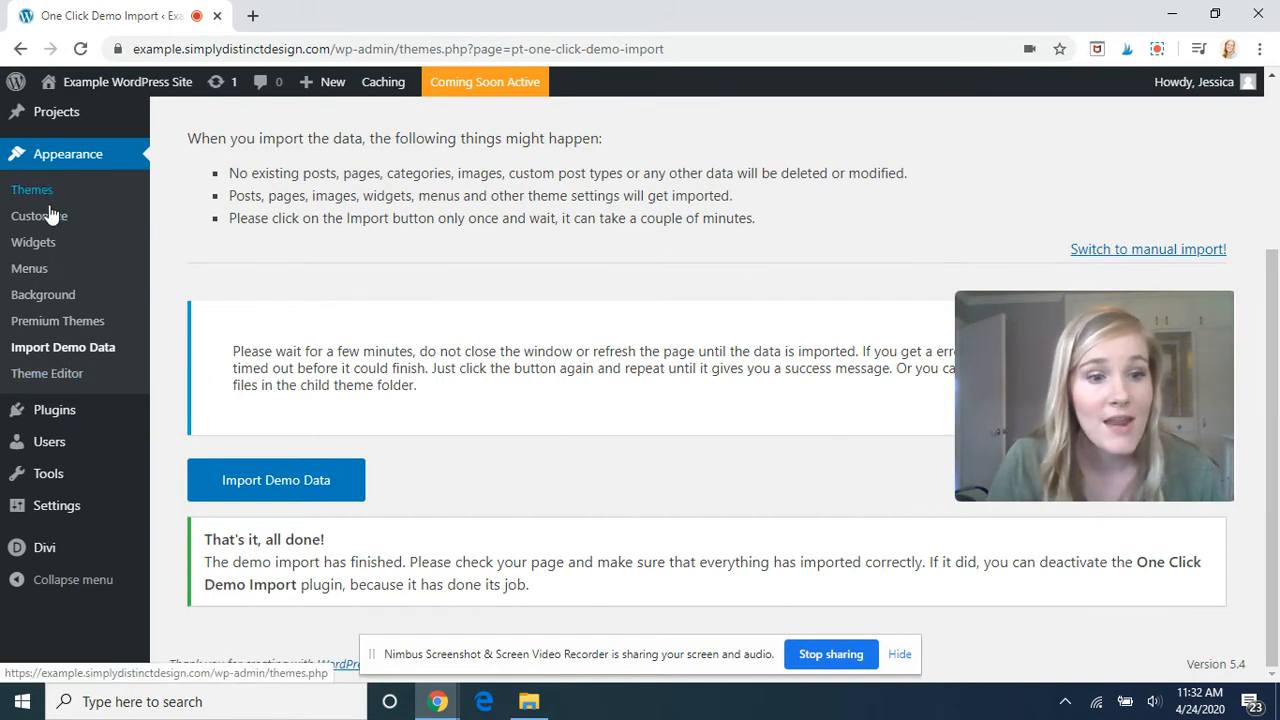
{"action": "mouse_move", "coordinate": [70, 551]}
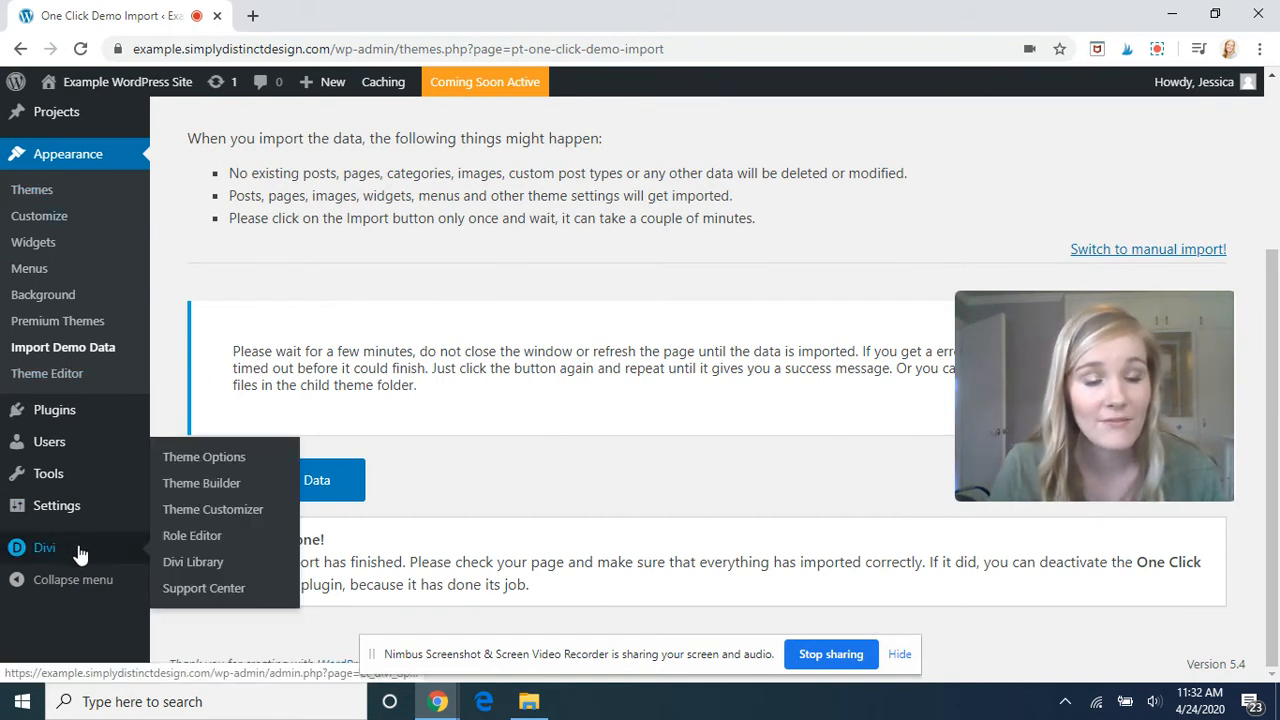
{"action": "left_click", "coordinate": [184, 466]}
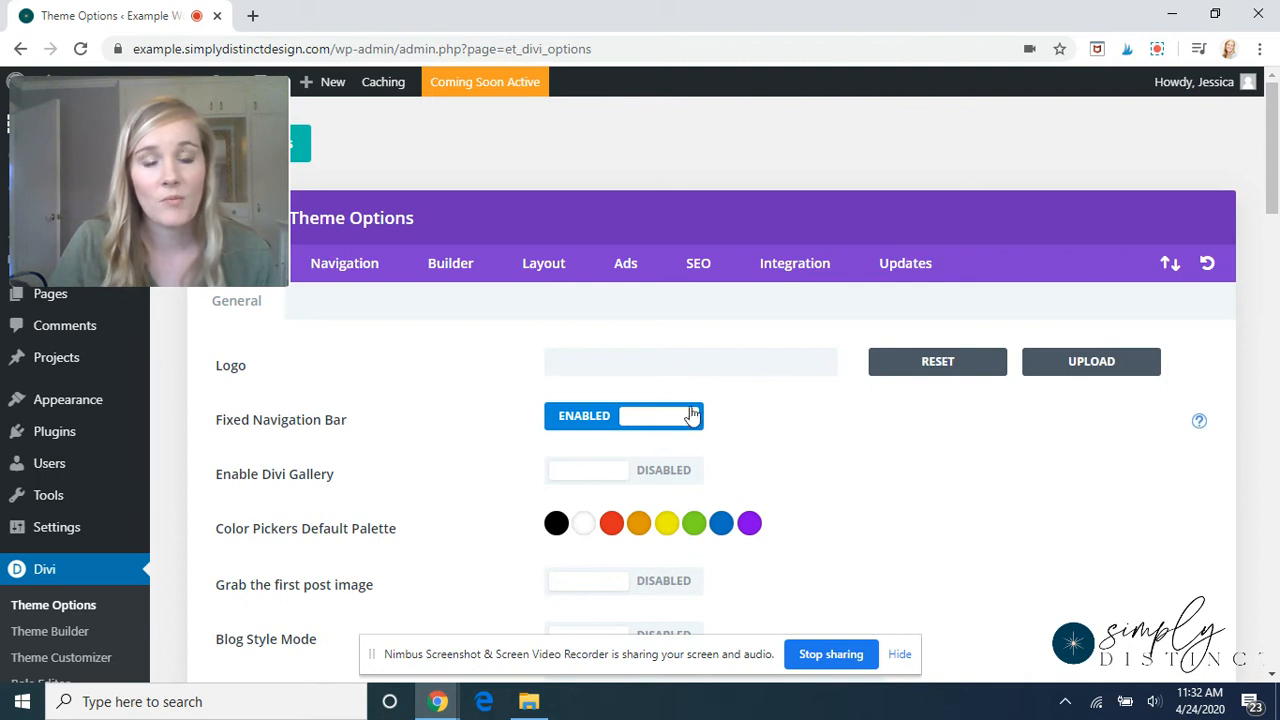
{"action": "left_click", "coordinate": [1175, 266]}
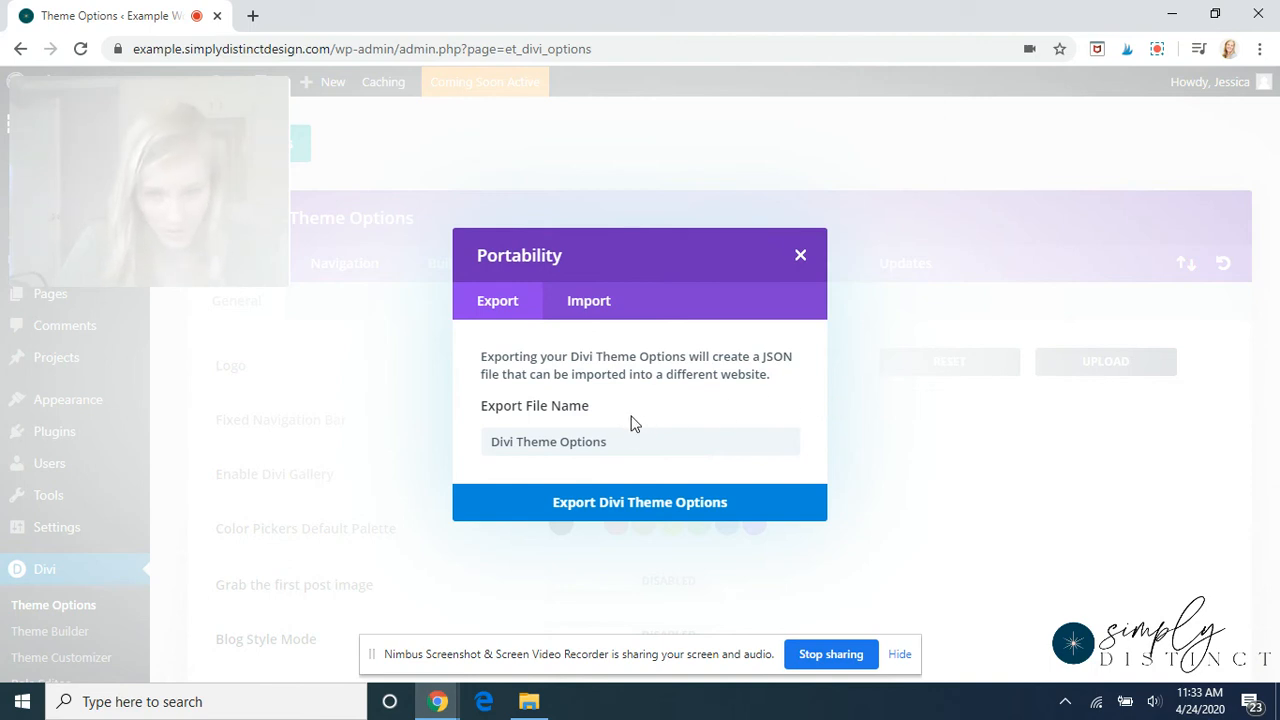
Import the Divi Theme Options from lorraine-theme-options.json in the import folder of lorraine-premium-divi-child-v2 on the Desktop
{"action": "left_click", "coordinate": [591, 310]}
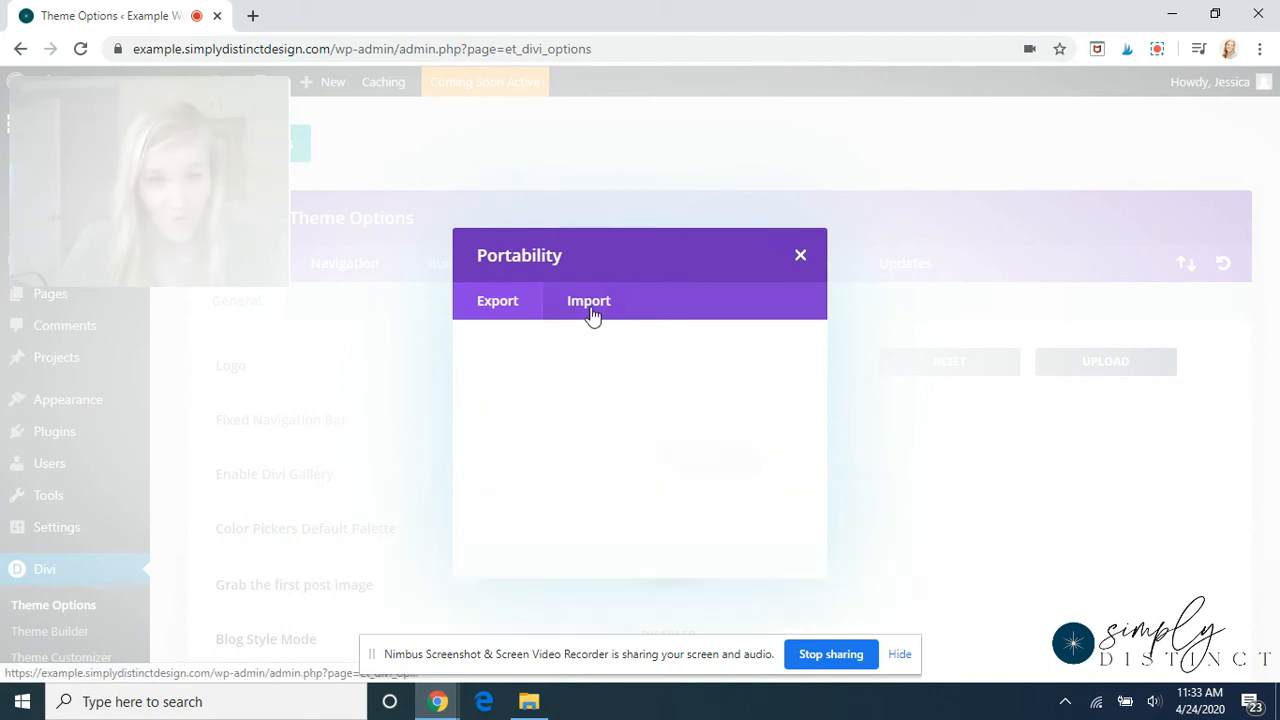
{"action": "left_click", "coordinate": [727, 462]}
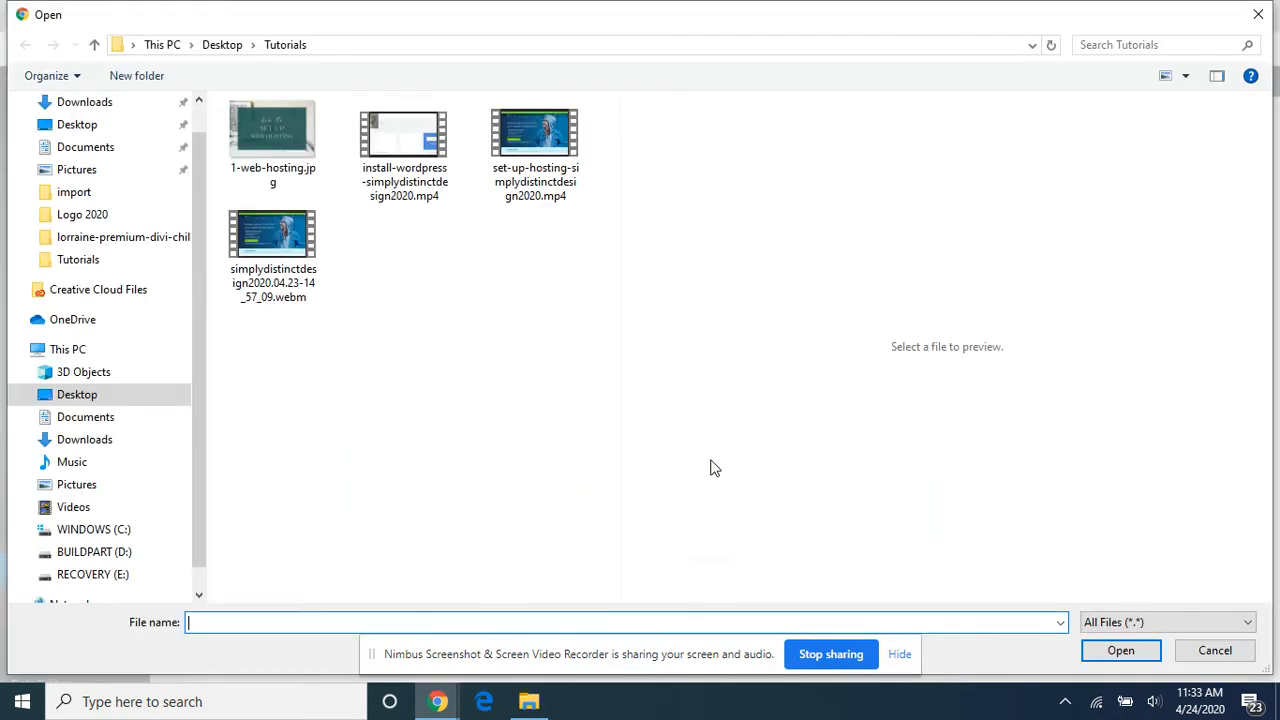
{"action": "left_click", "coordinate": [222, 45]}
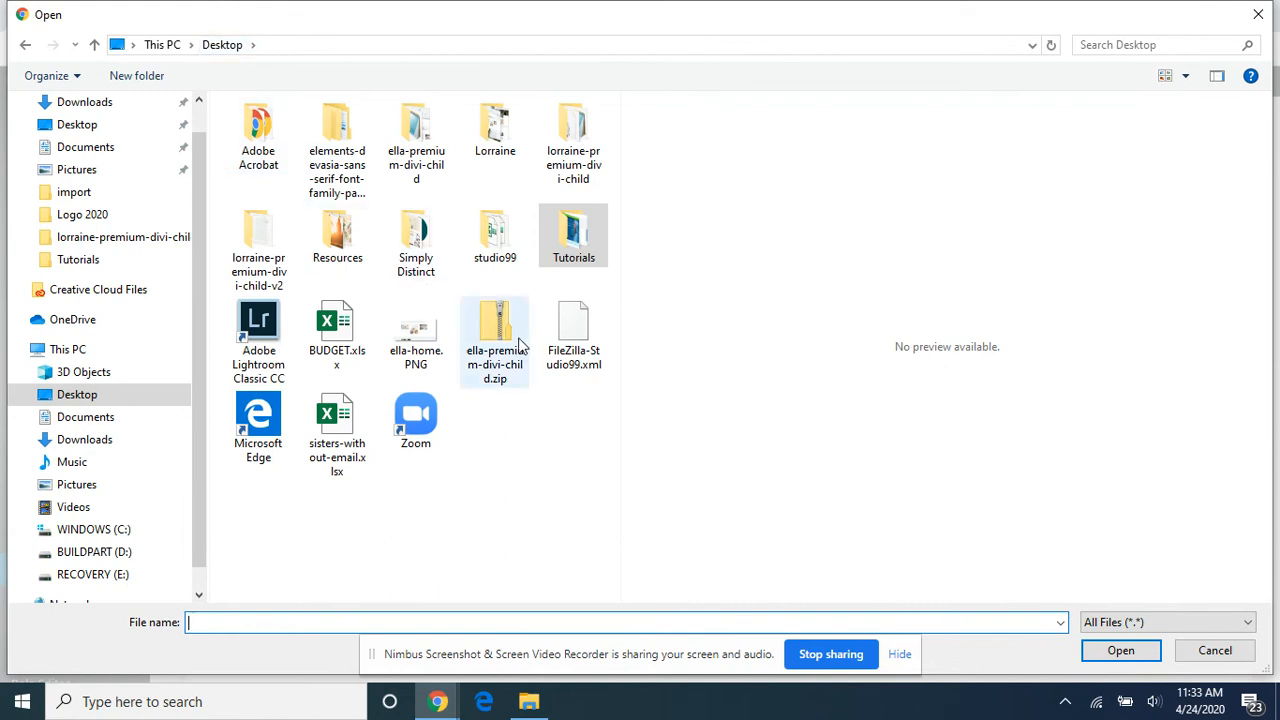
{"action": "left_click", "coordinate": [268, 239]}
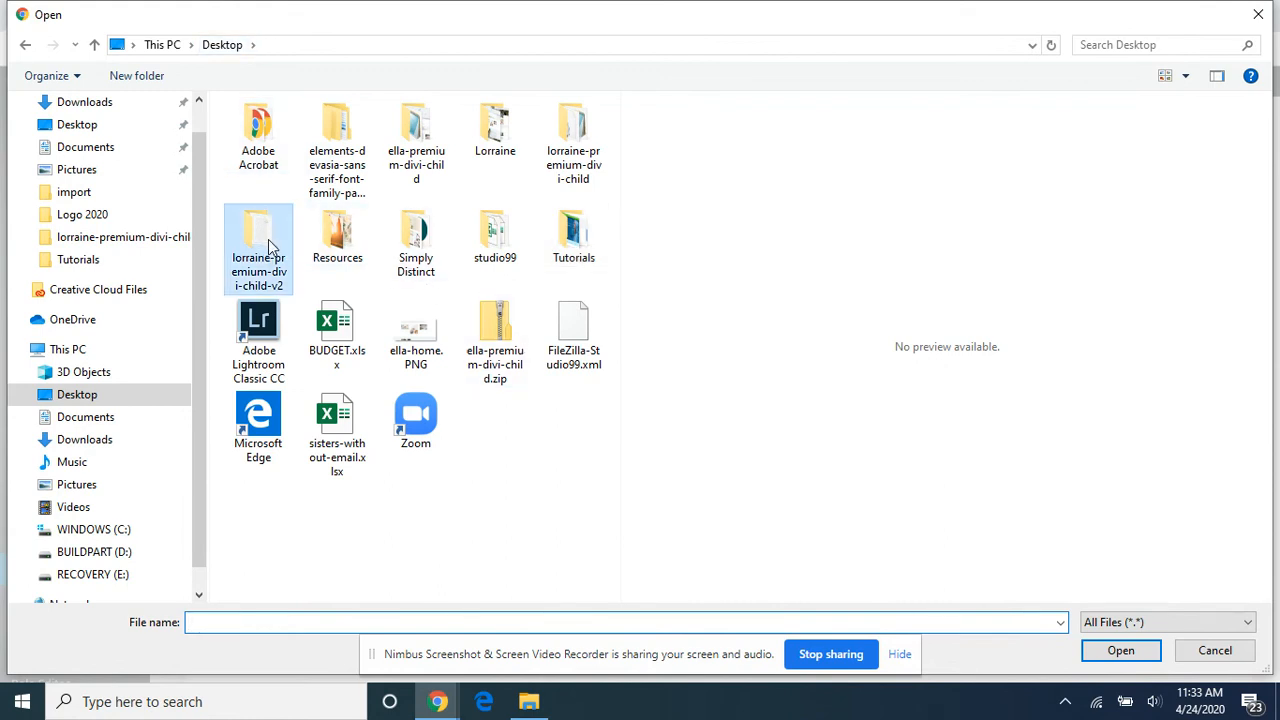
{"action": "double_click", "coordinate": [268, 239]}
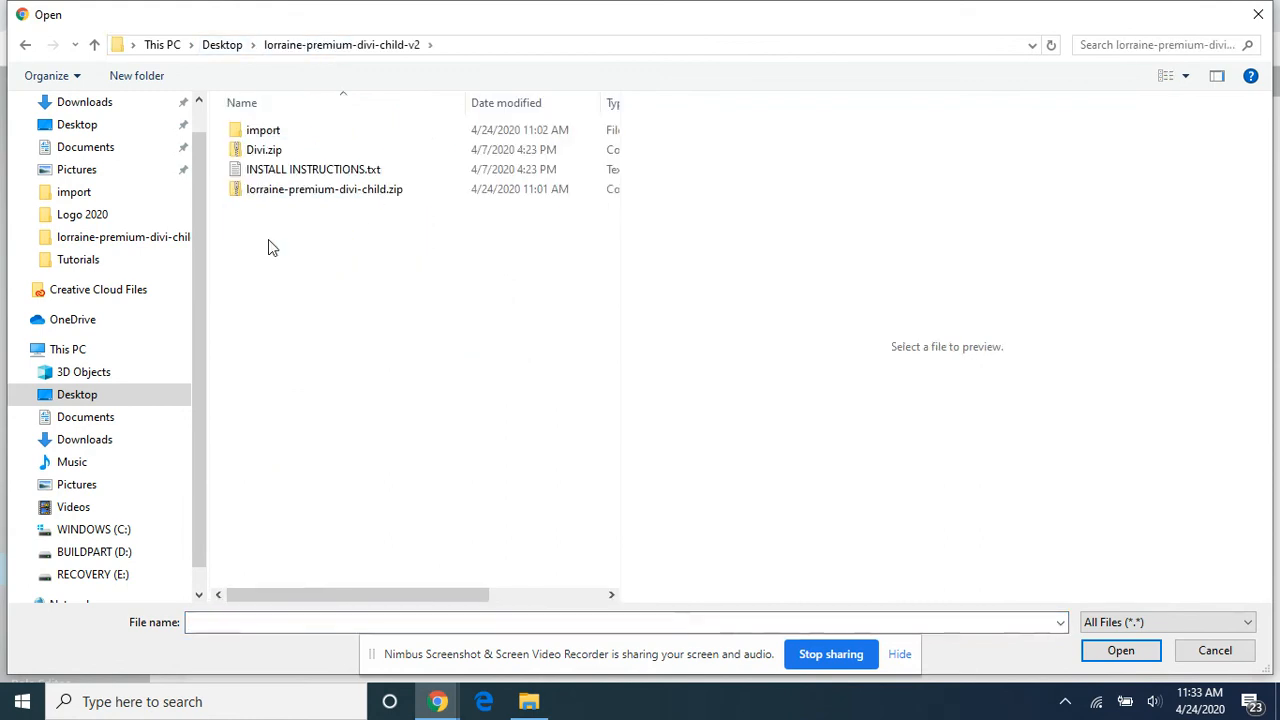
{"action": "double_click", "coordinate": [237, 135]}
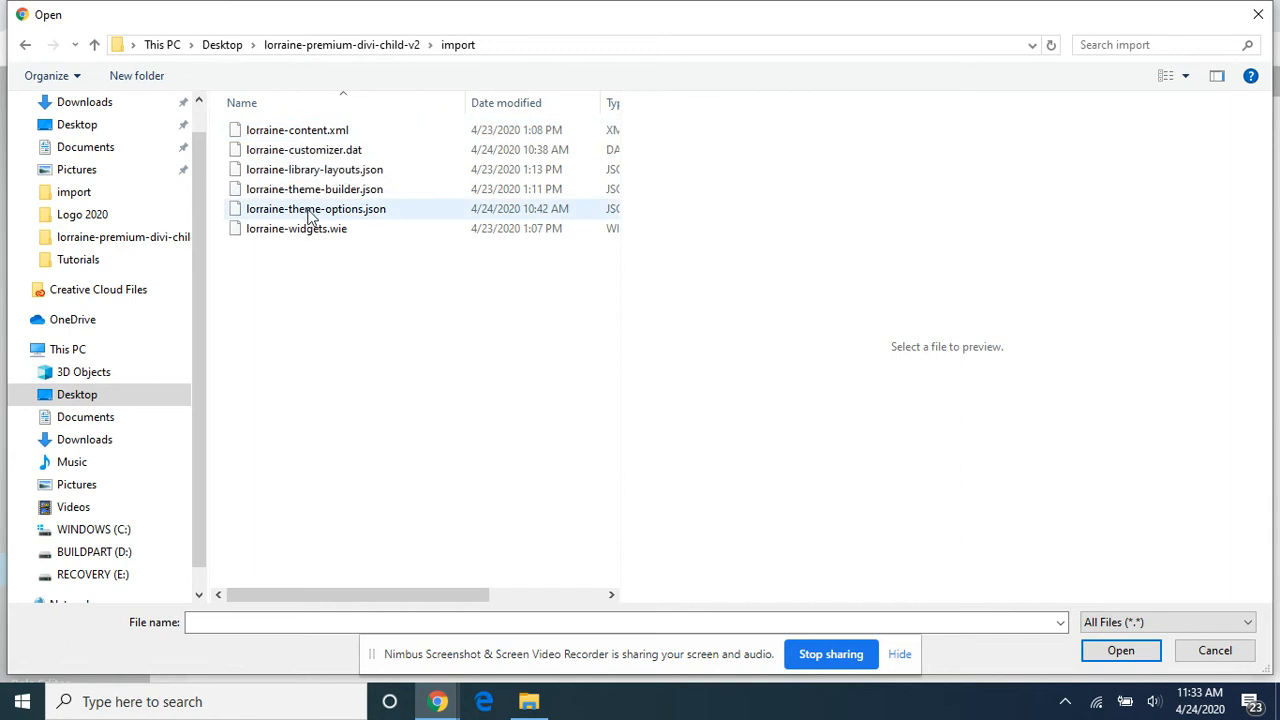
{"action": "left_click", "coordinate": [268, 219]}
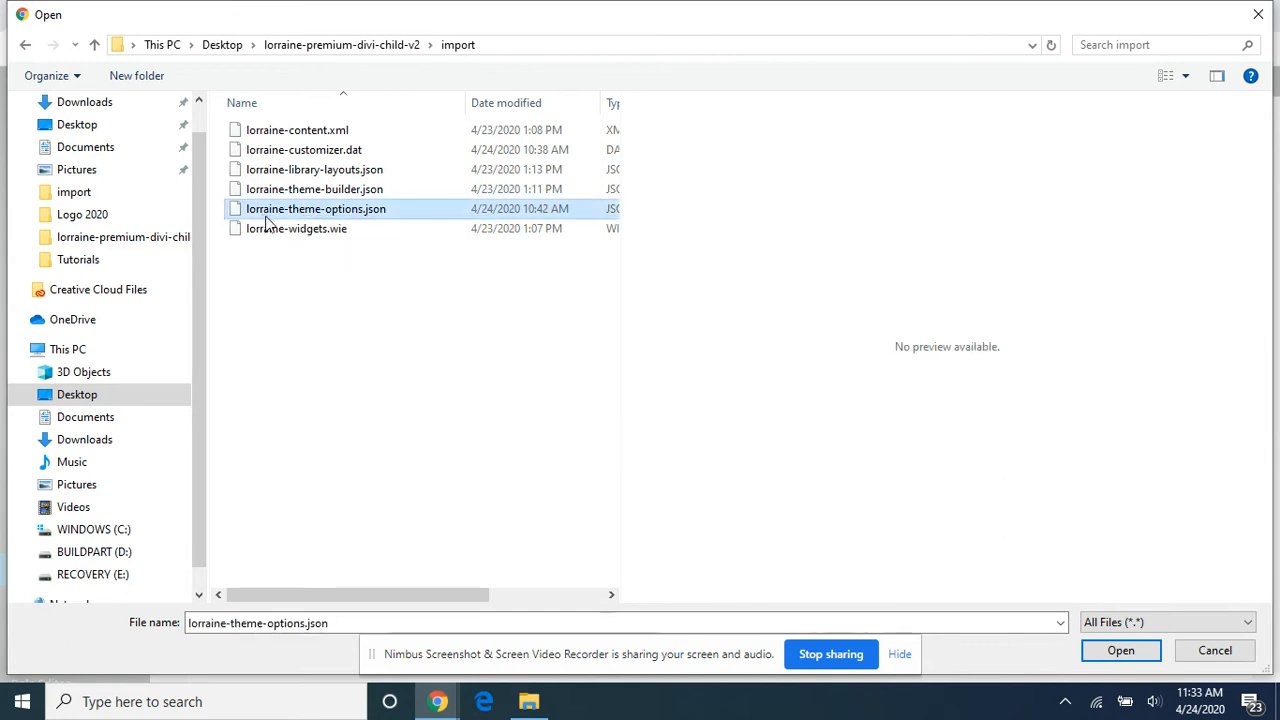
{"action": "left_click", "coordinate": [1120, 651]}
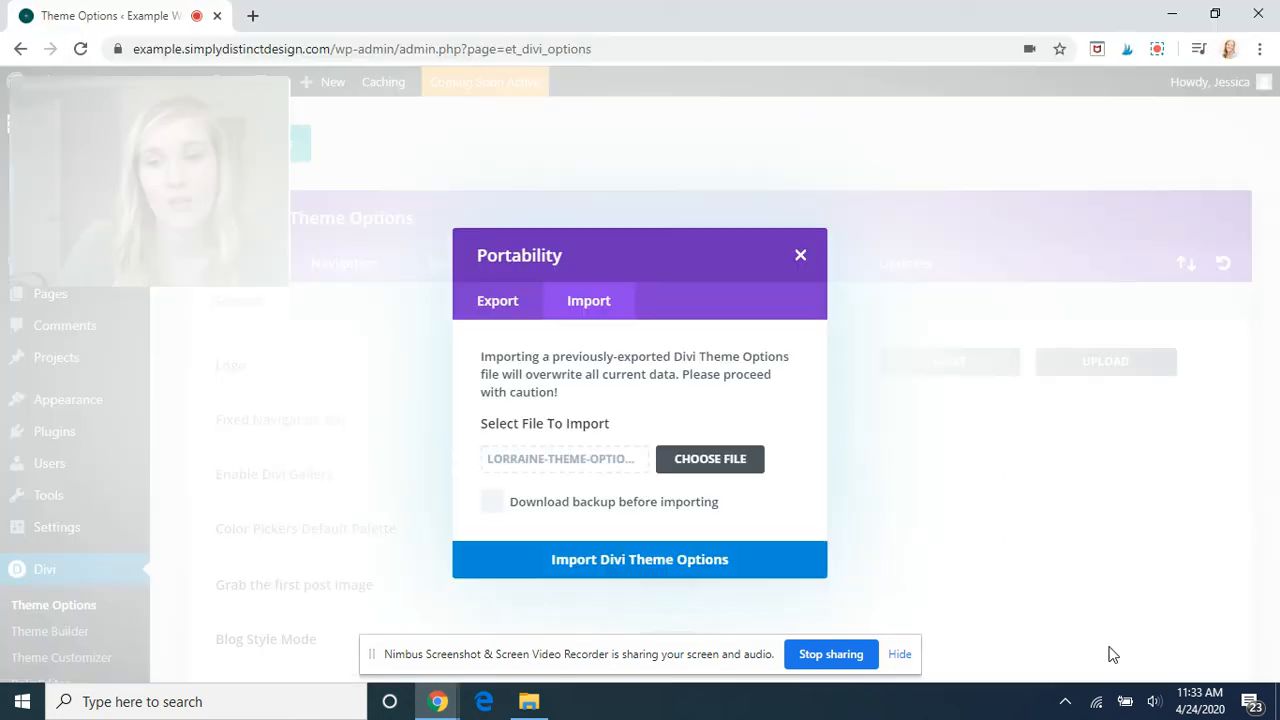
{"action": "left_click", "coordinate": [604, 566]}
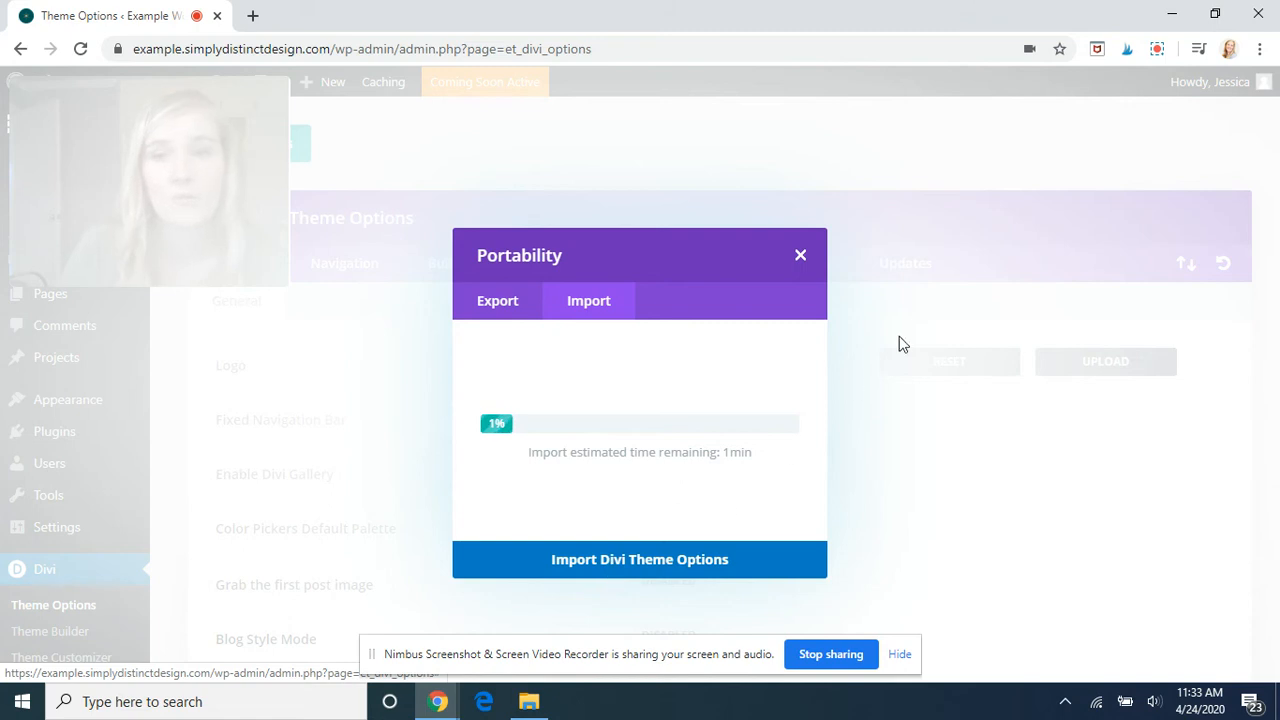
{"action": "left_click", "coordinate": [1156, 48]}
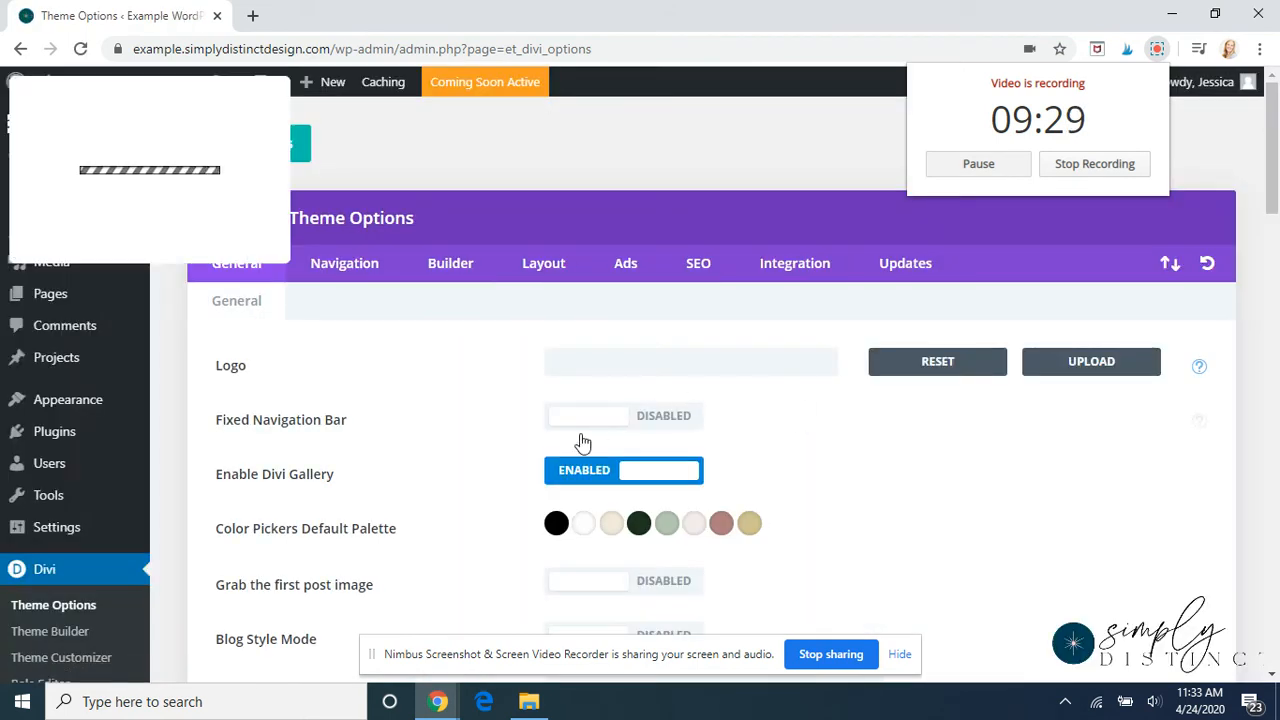
Review the imported general theme options, examining the dark green swatch in the Color Pickers Default Palette and the settings below it
{"action": "scroll", "coordinate": [468, 445], "scroll_direction": "down", "scroll_amount": 1}
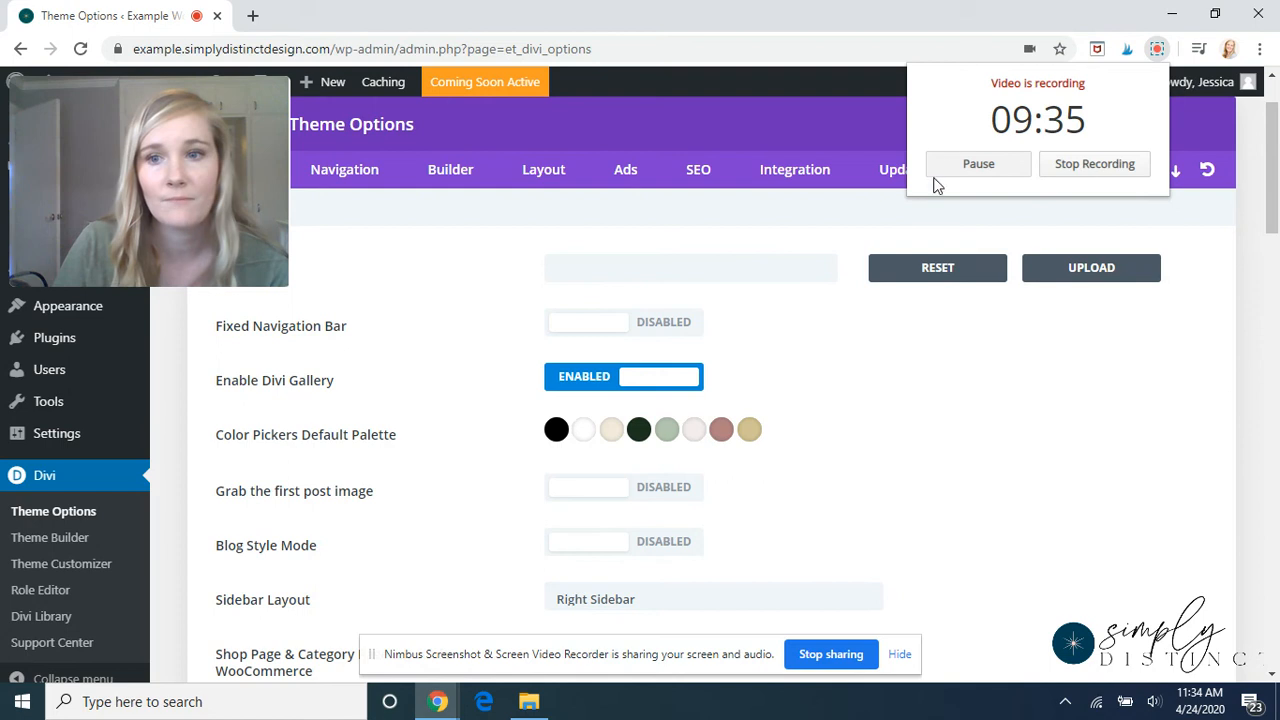
{"action": "left_click", "coordinate": [1069, 223]}
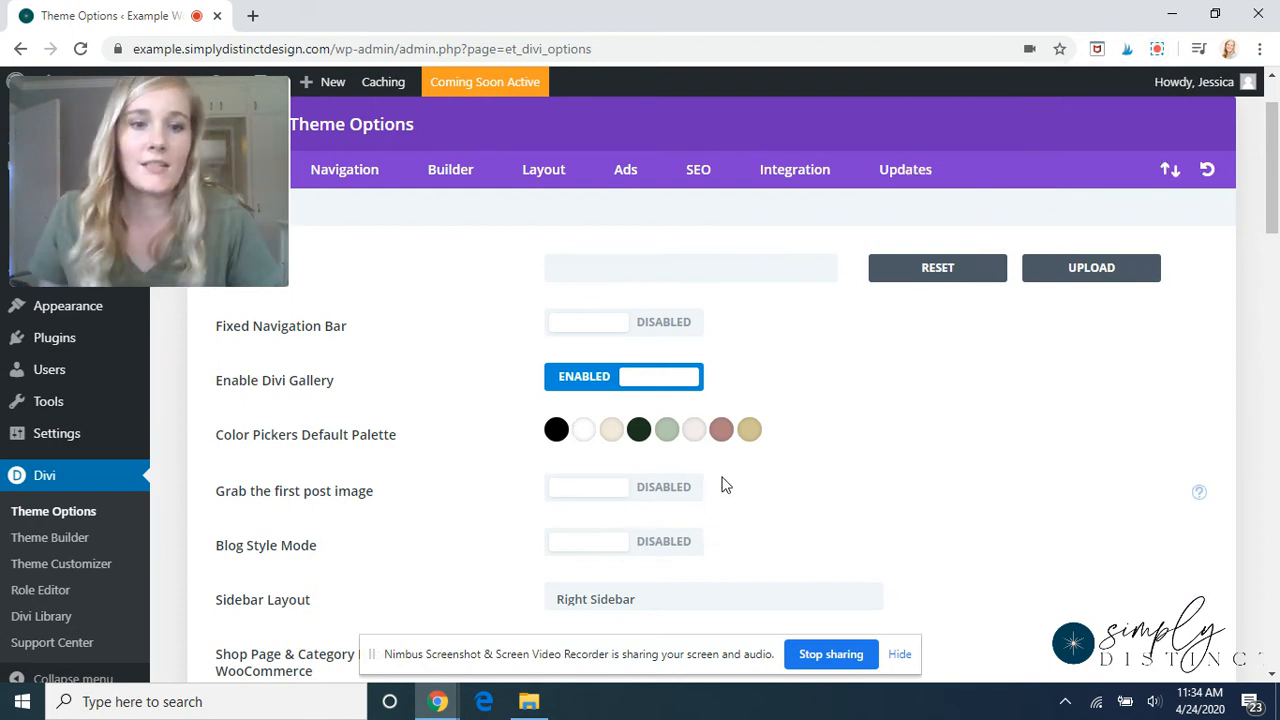
{"action": "left_click", "coordinate": [639, 430]}
{"action": "scroll", "coordinate": [609, 434], "scroll_direction": "down", "scroll_amount": 1}
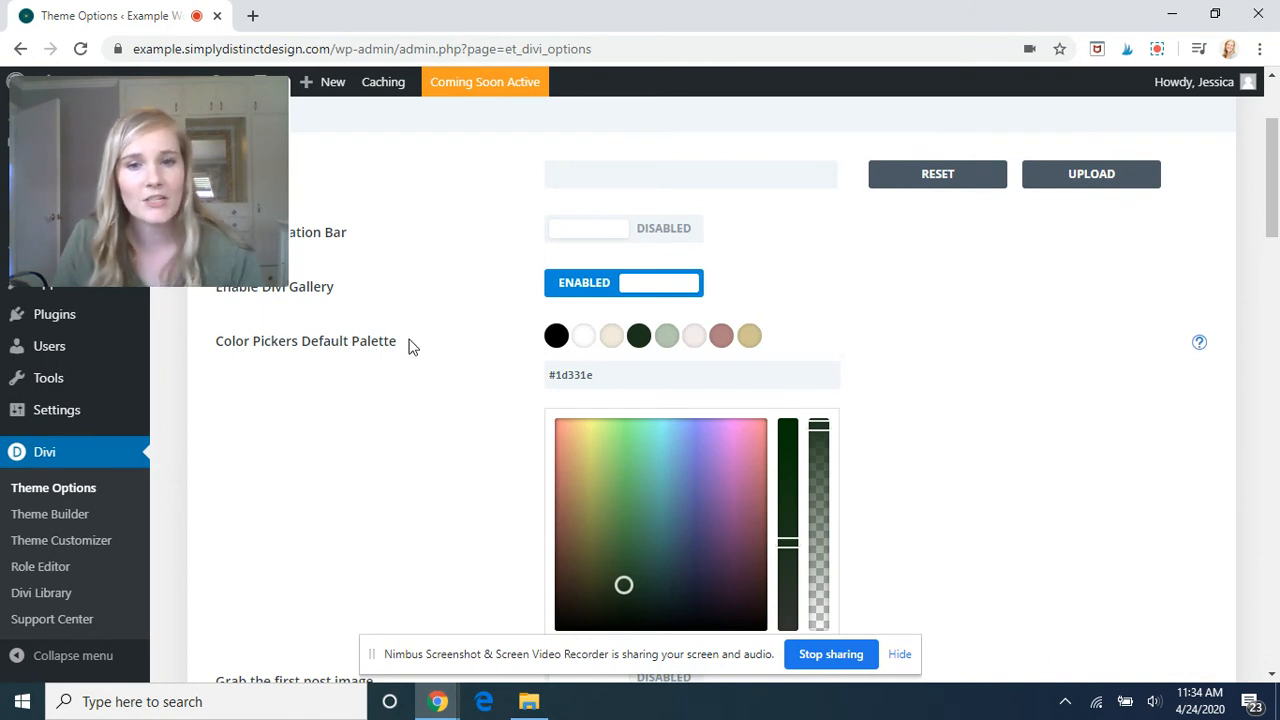
{"action": "scroll", "coordinate": [413, 345], "scroll_direction": "down", "scroll_amount": 3}
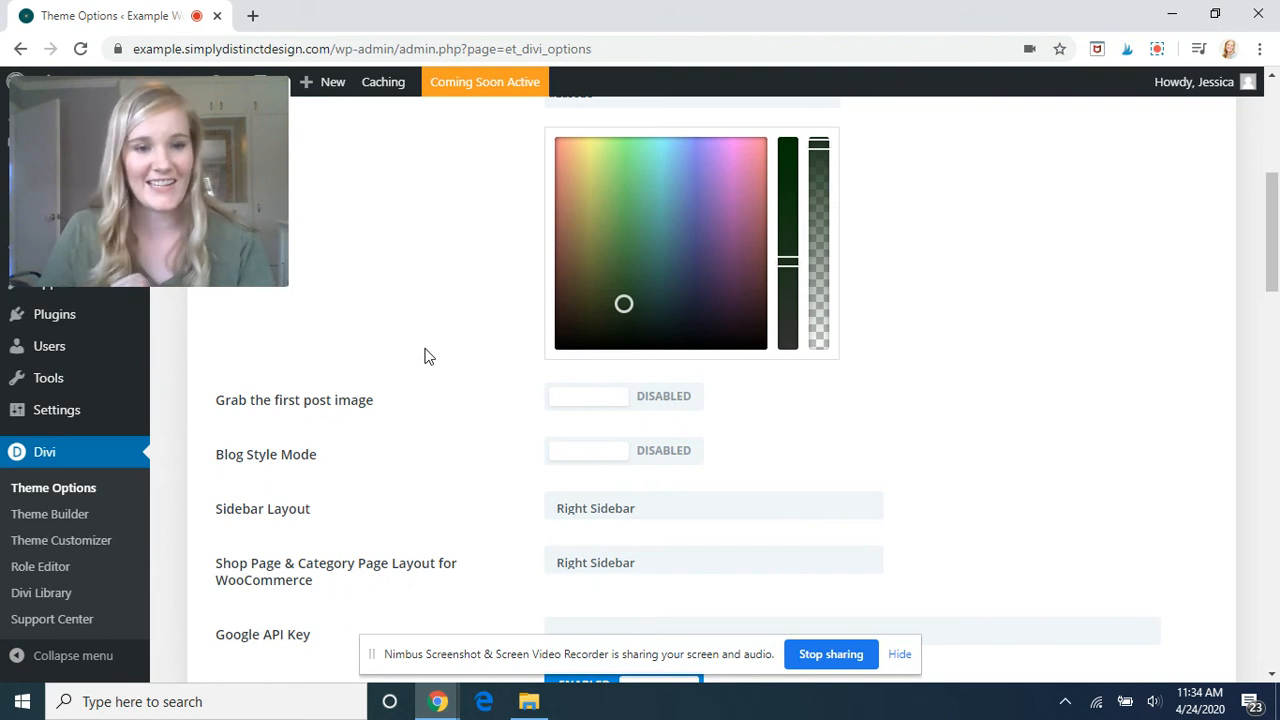
{"action": "scroll", "coordinate": [390, 343], "scroll_direction": "down", "scroll_amount": 2}
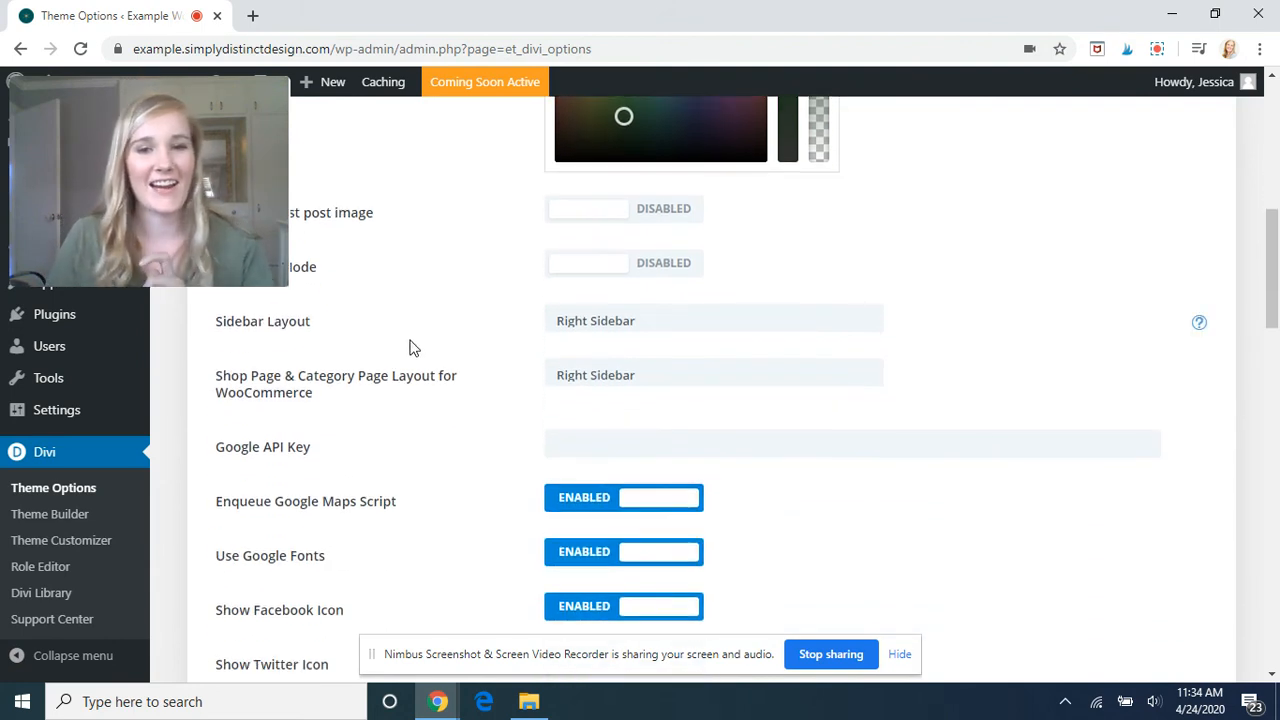
{"action": "scroll", "coordinate": [409, 346], "scroll_direction": "up", "scroll_amount": 6}
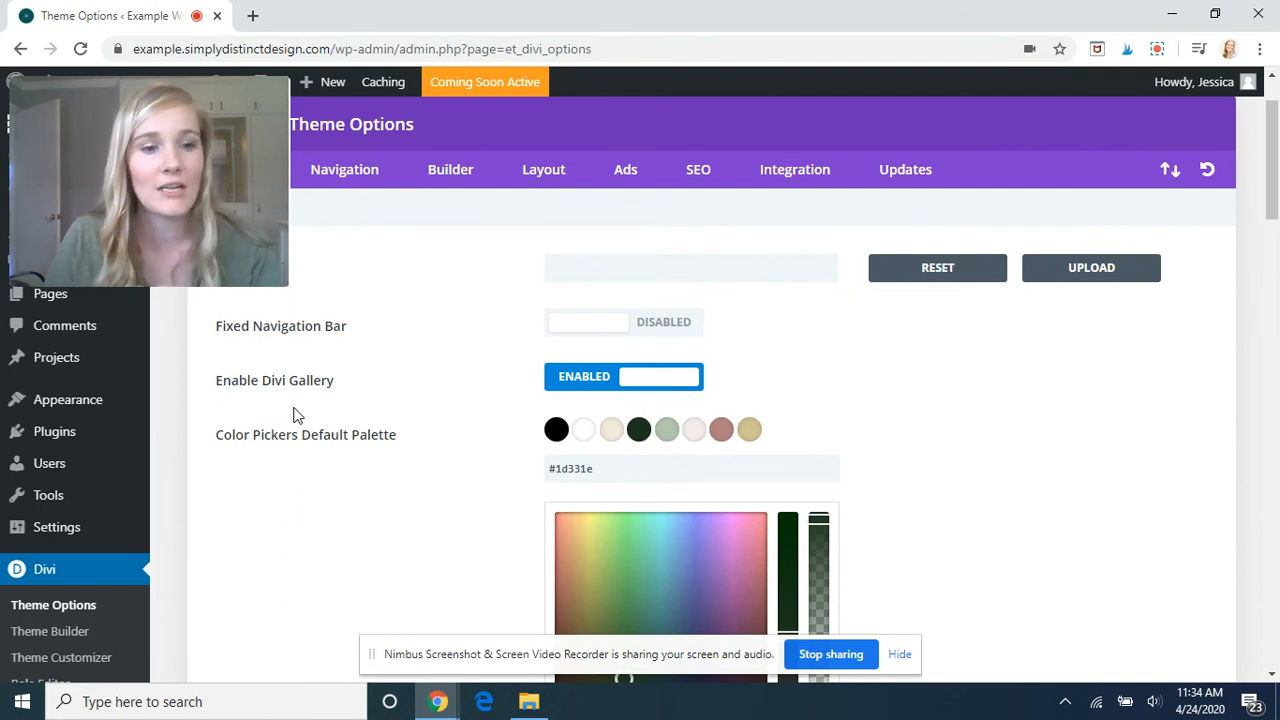
{"action": "scroll", "coordinate": [163, 541], "scroll_direction": "down", "scroll_amount": 1}
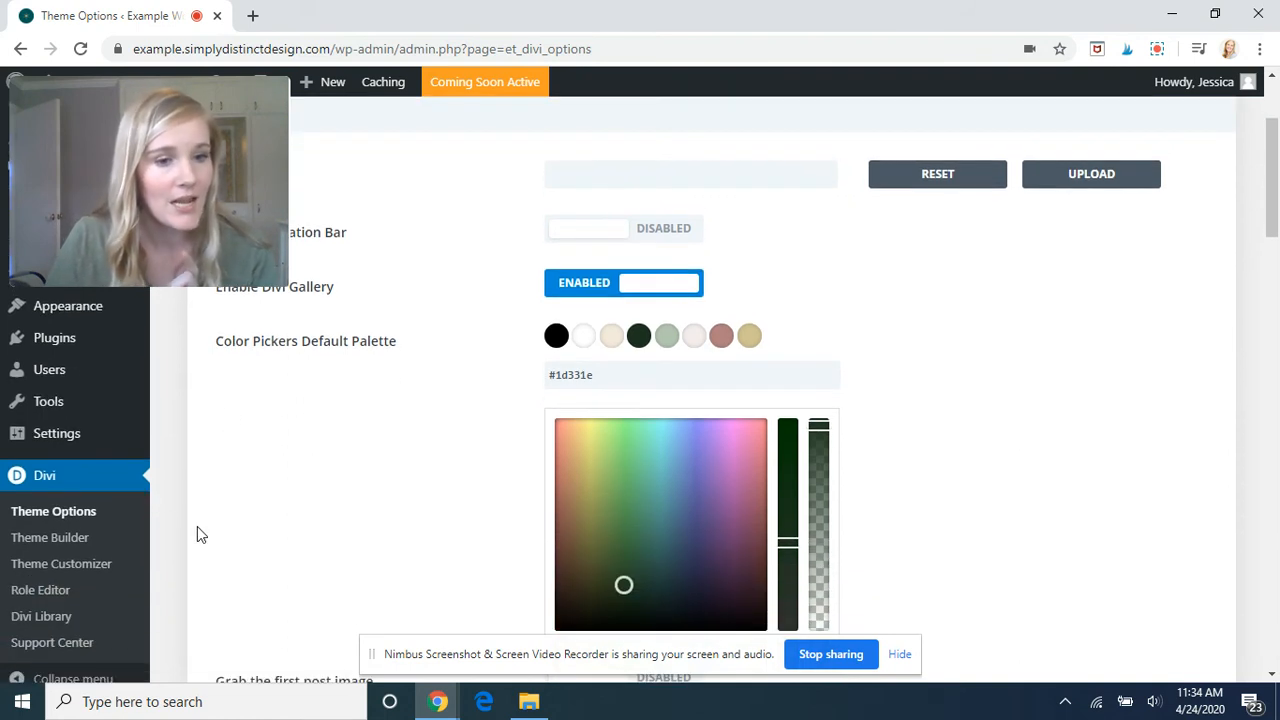
{"action": "scroll", "coordinate": [197, 526], "scroll_direction": "down", "scroll_amount": 1}
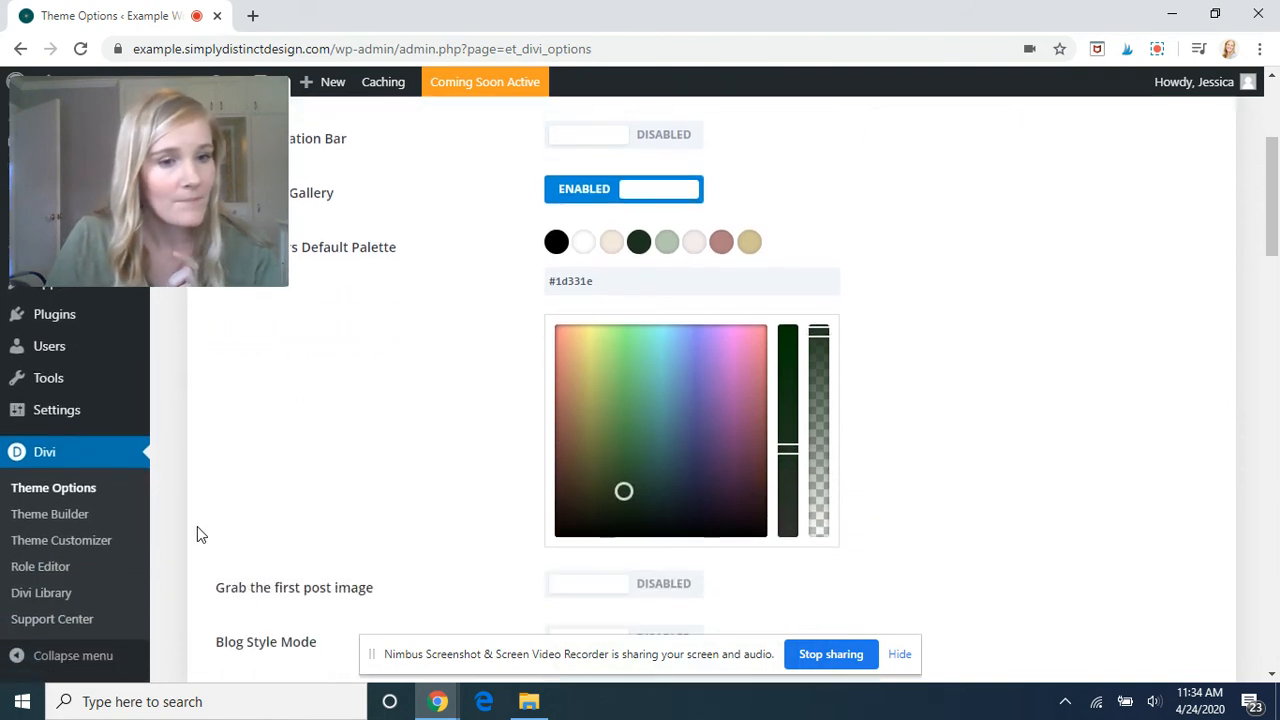
Try to open the Divi Theme Builder and reload it, and return to the WordPress dashboard through the site's wp-admin address
{"action": "left_click", "coordinate": [68, 515]}
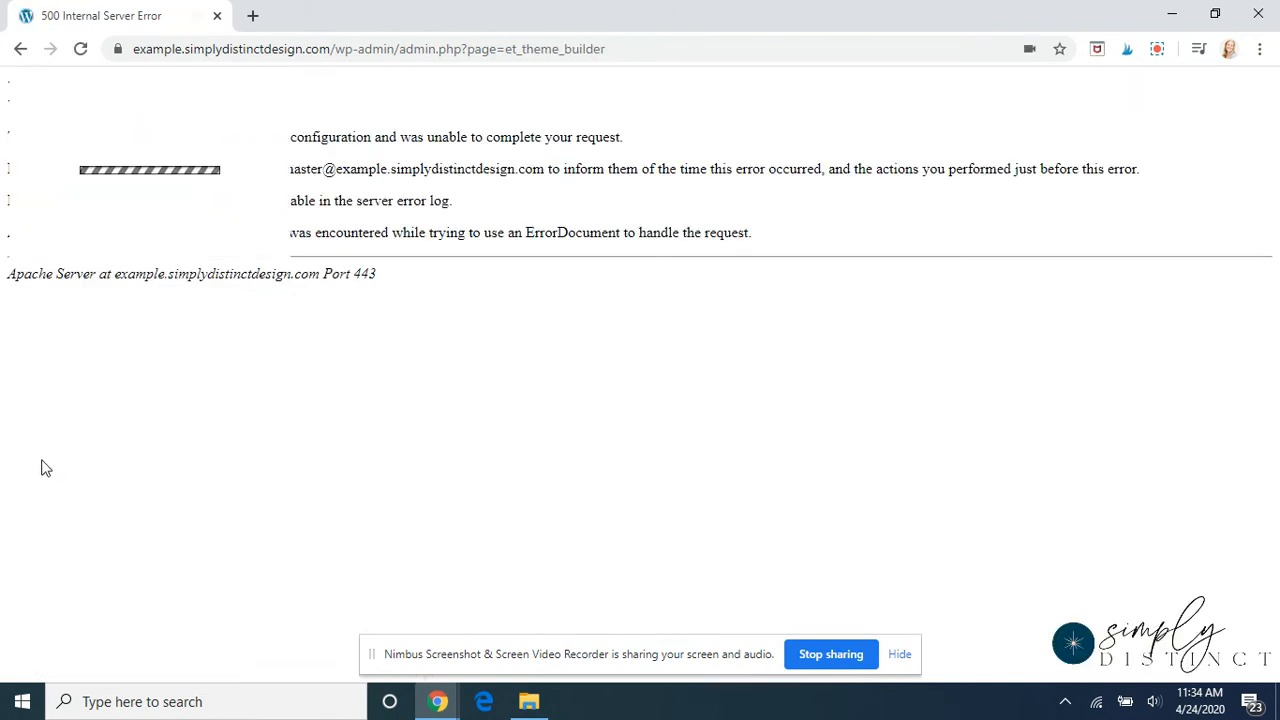
{"action": "left_click", "coordinate": [81, 49]}
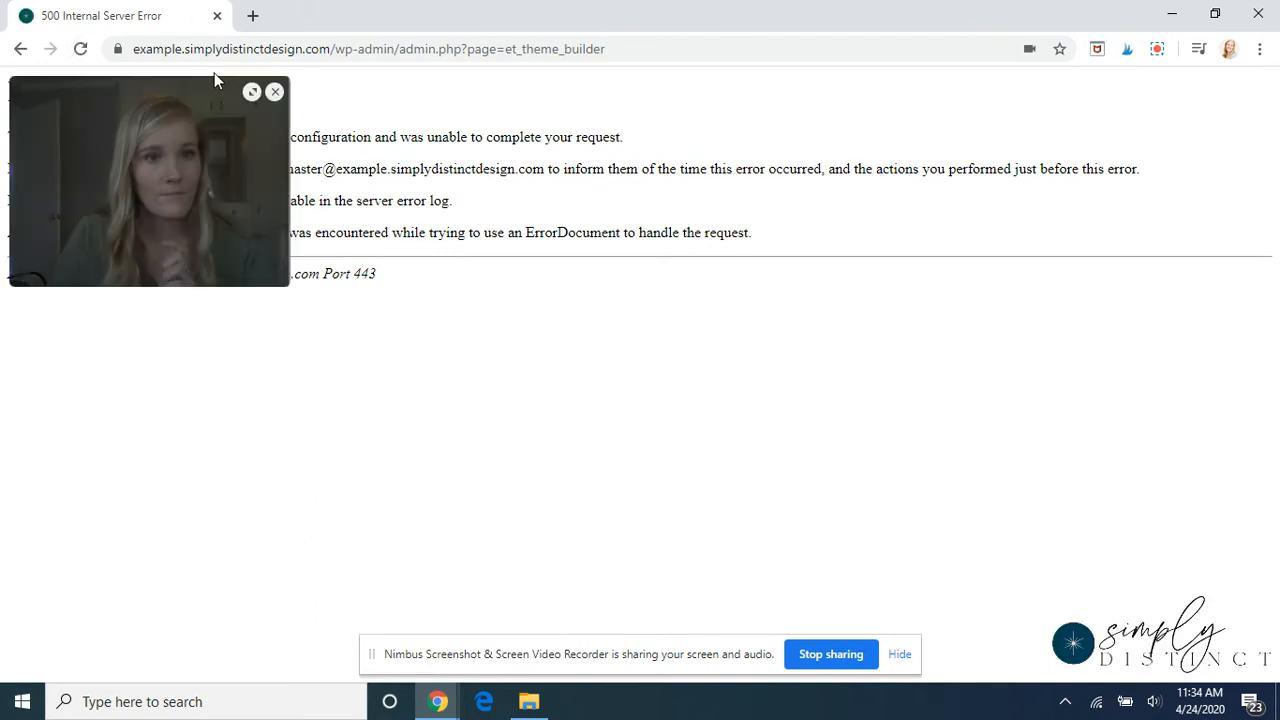
{"action": "left_click_drag", "start_coordinate": [397, 49], "coordinate": [628, 50]}
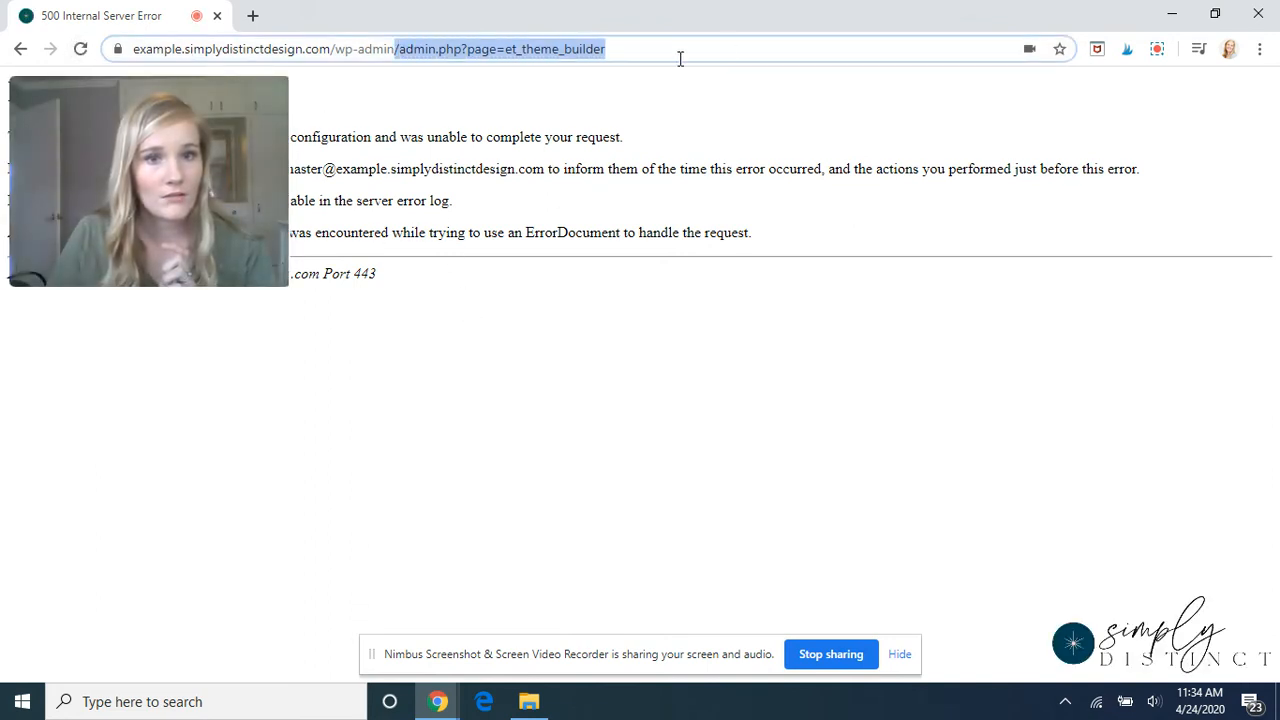
{"action": "key", "text": "BackSpace"}
{"action": "key", "text": "Return"}
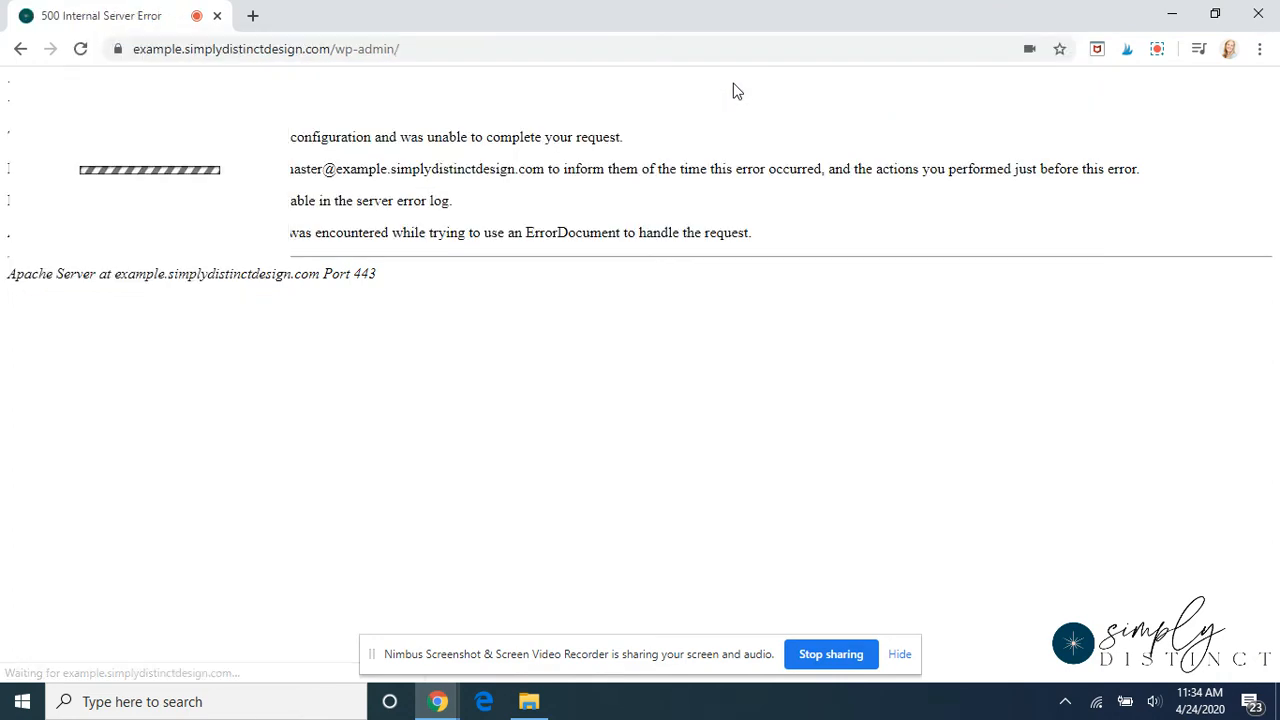
{"action": "left_click", "coordinate": [460, 50]}
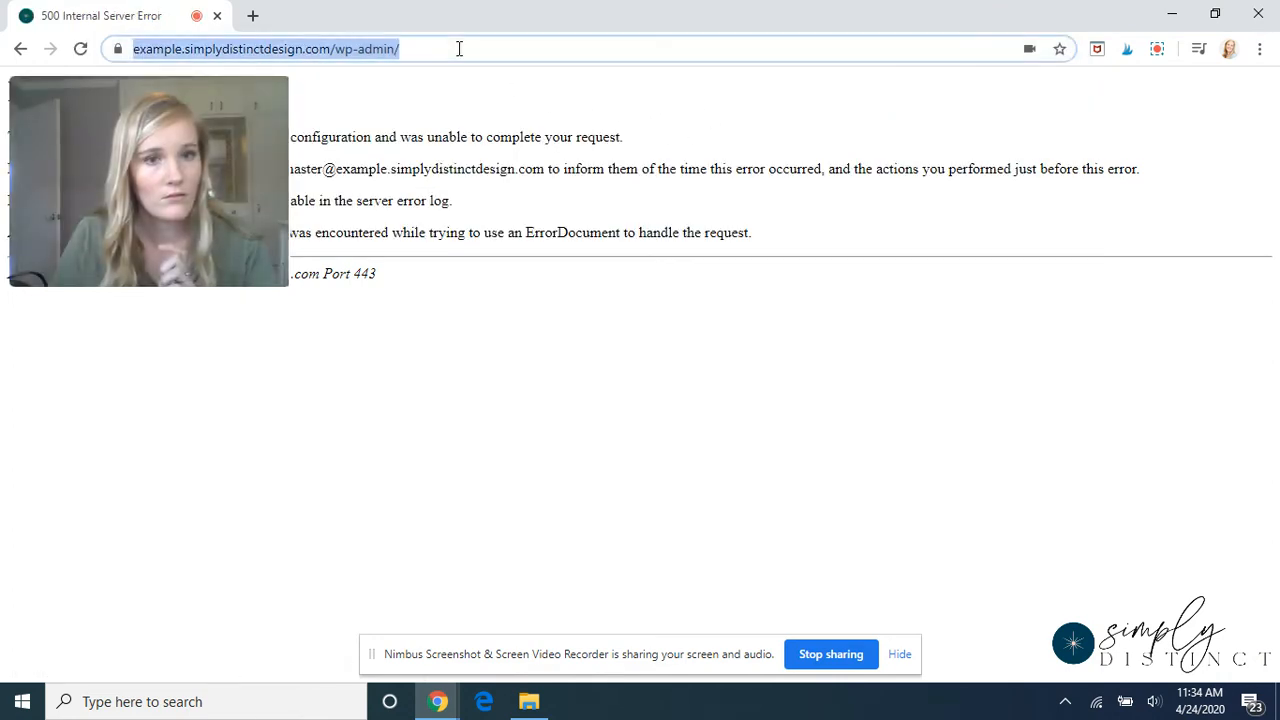
{"action": "key", "text": "Return"}
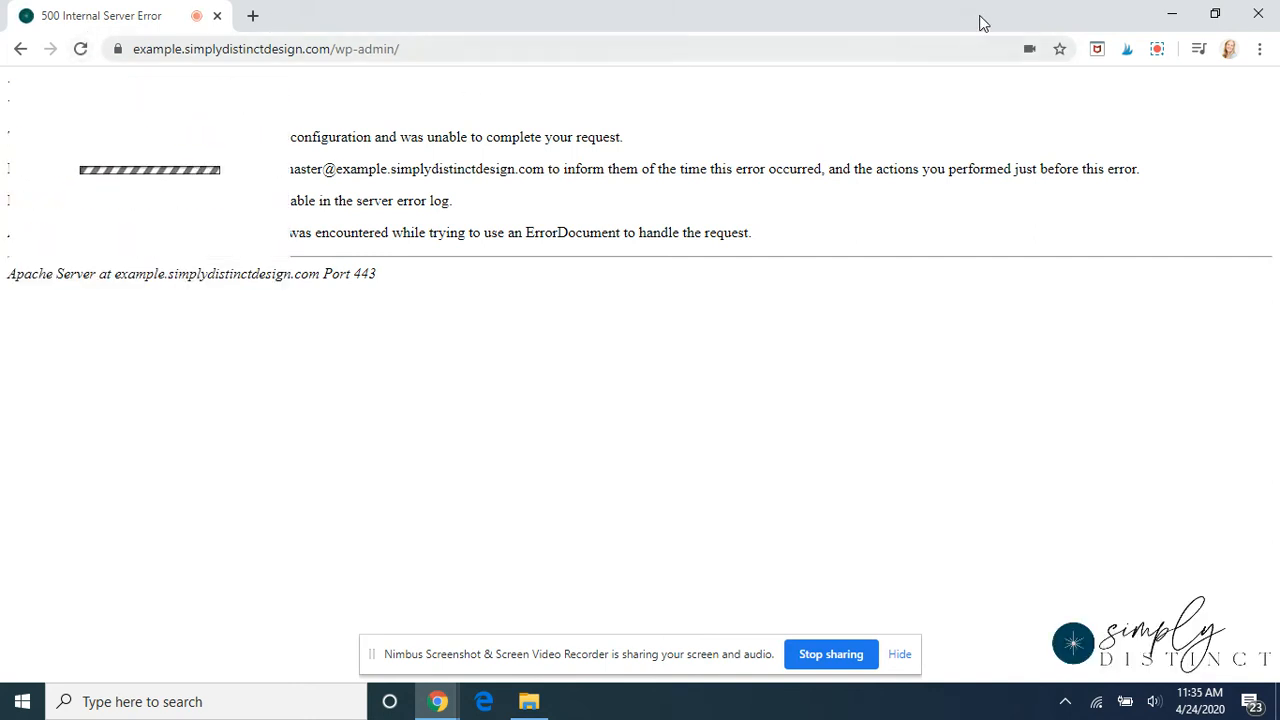
{"action": "left_click", "coordinate": [1157, 50]}
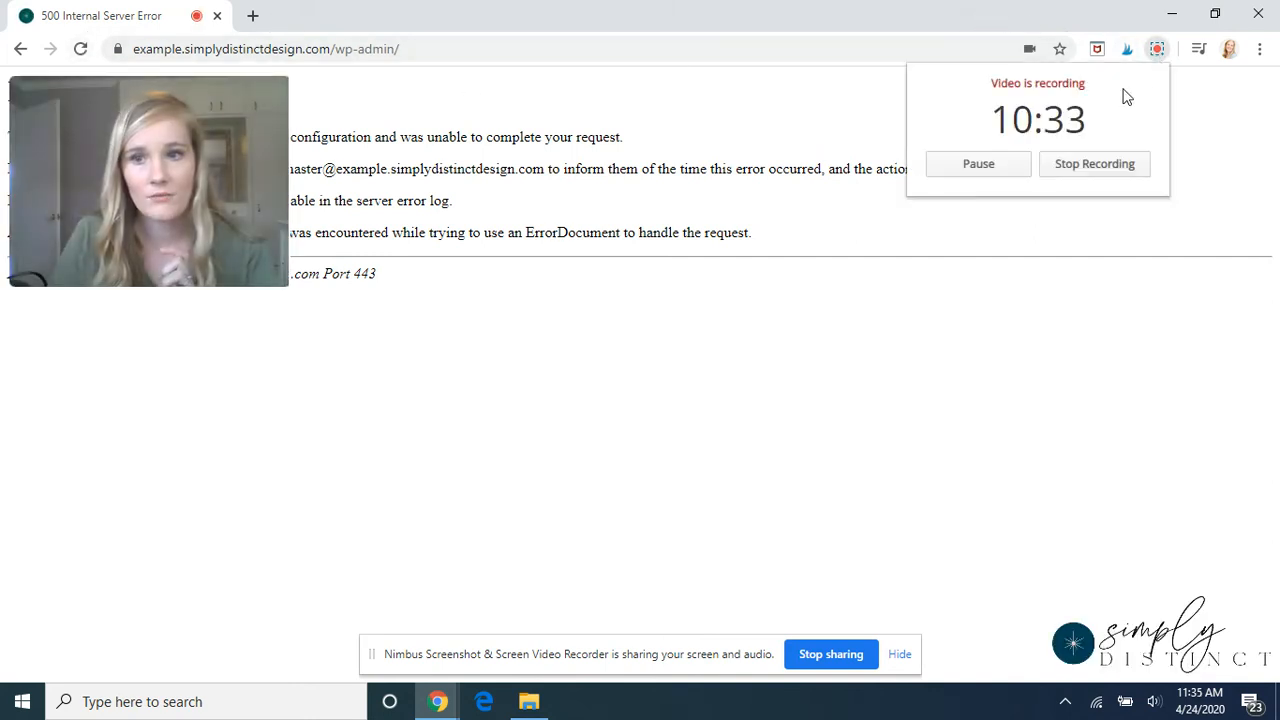
{"action": "left_click", "coordinate": [1001, 169]}
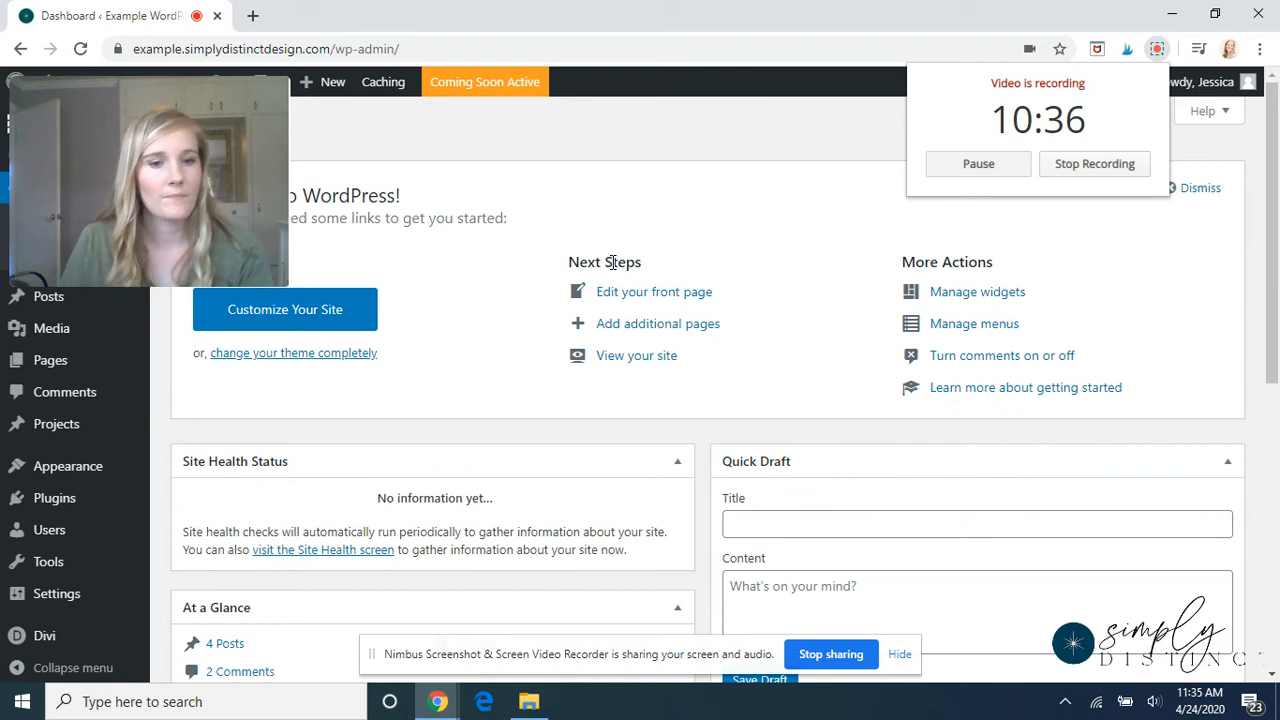
Open the Divi Theme Builder from the dashboard and bring up its Portability dialog
{"action": "mouse_move", "coordinate": [52, 500]}
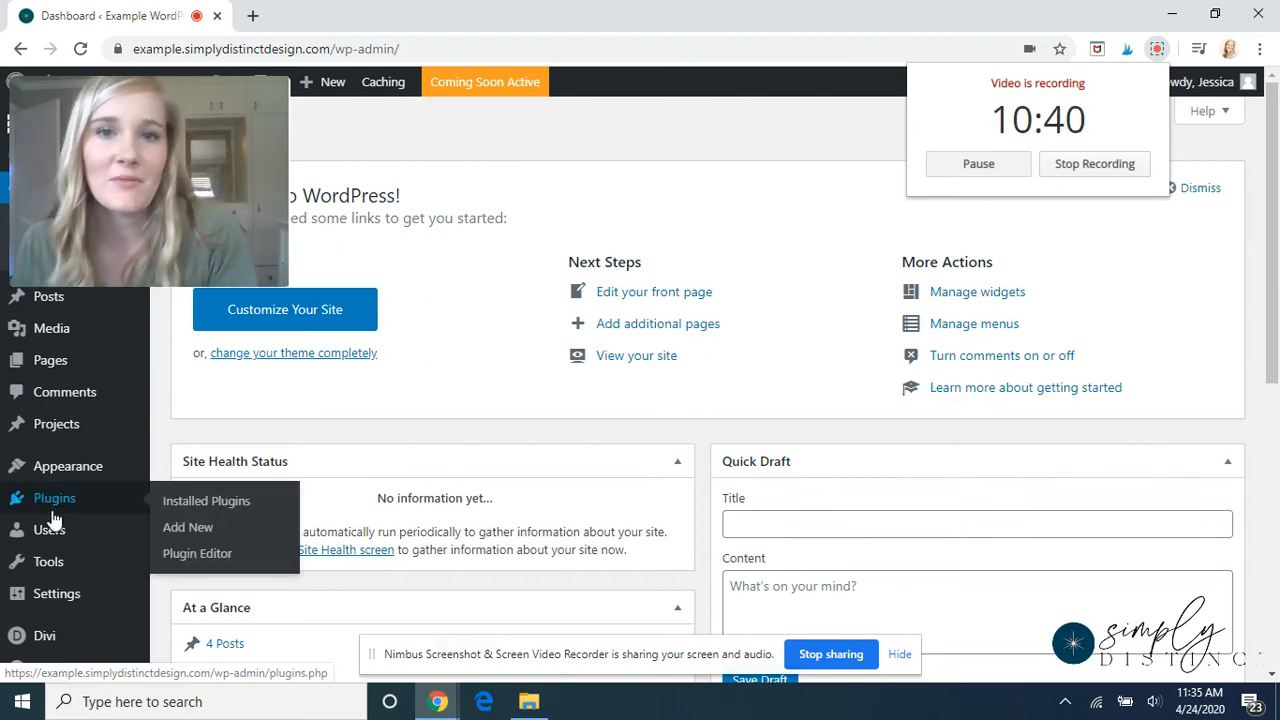
{"action": "mouse_move", "coordinate": [62, 638]}
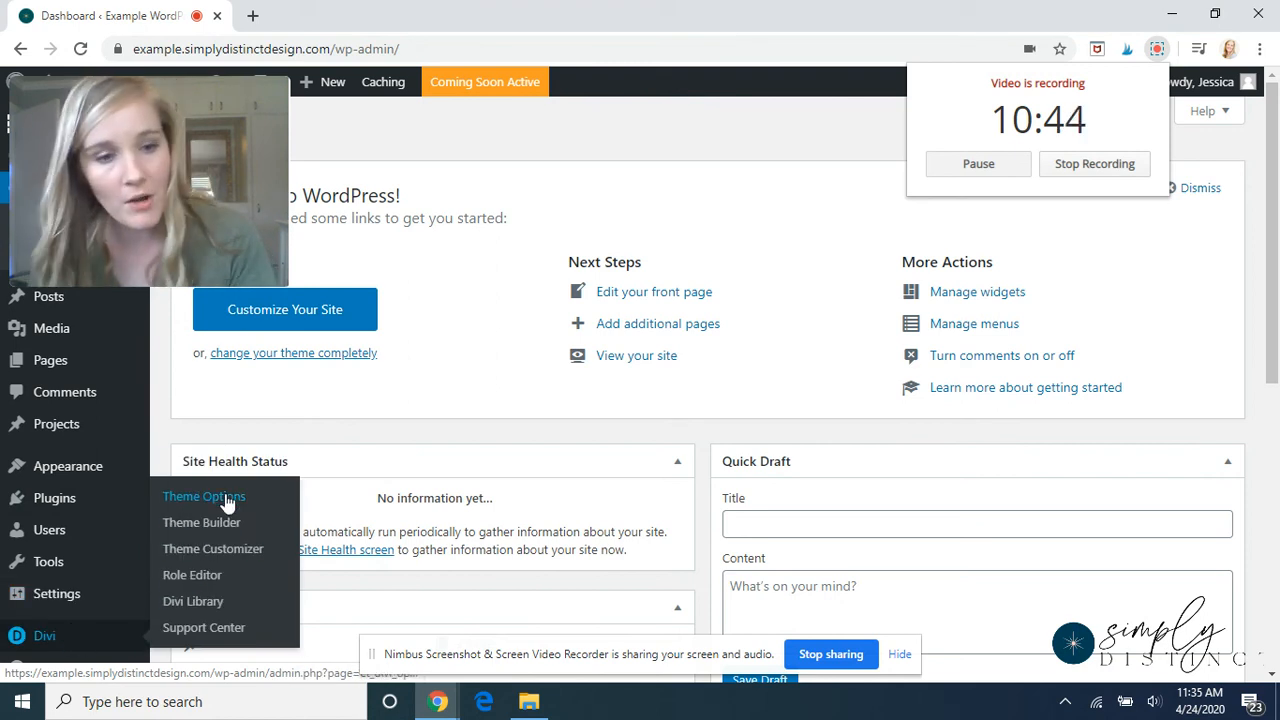
{"action": "left_click", "coordinate": [199, 529]}
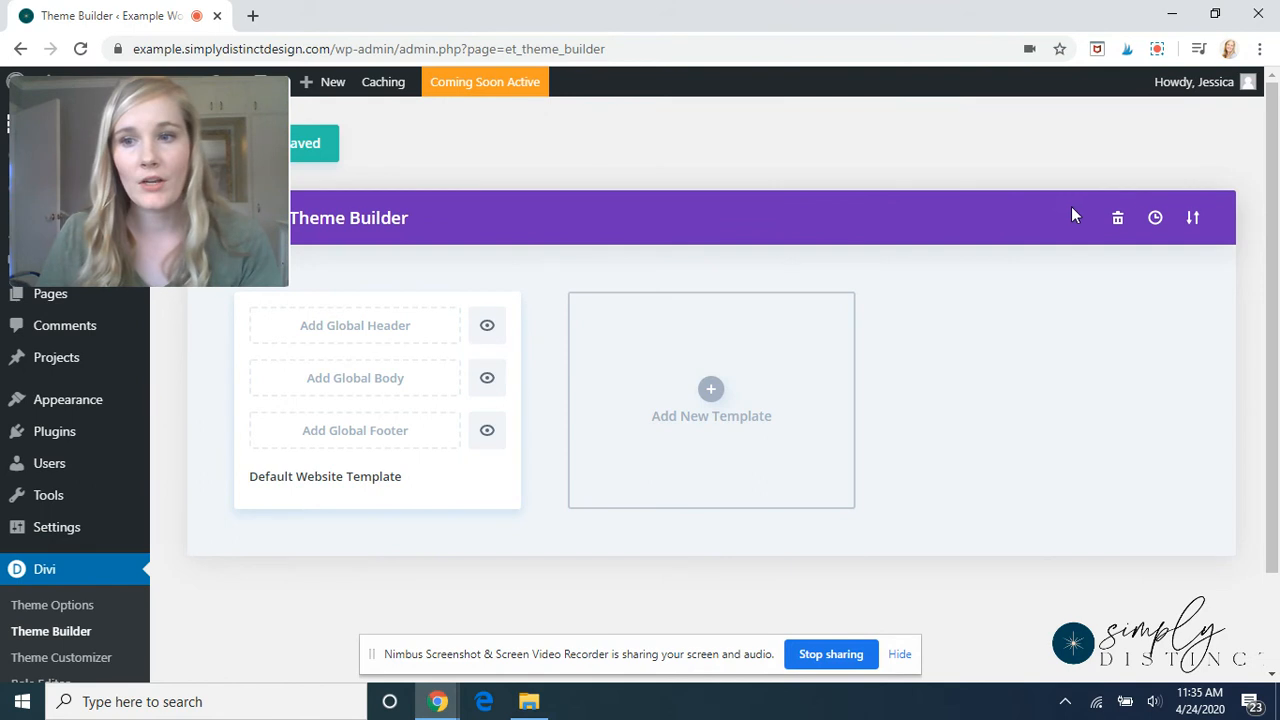
{"action": "left_click", "coordinate": [1193, 220]}
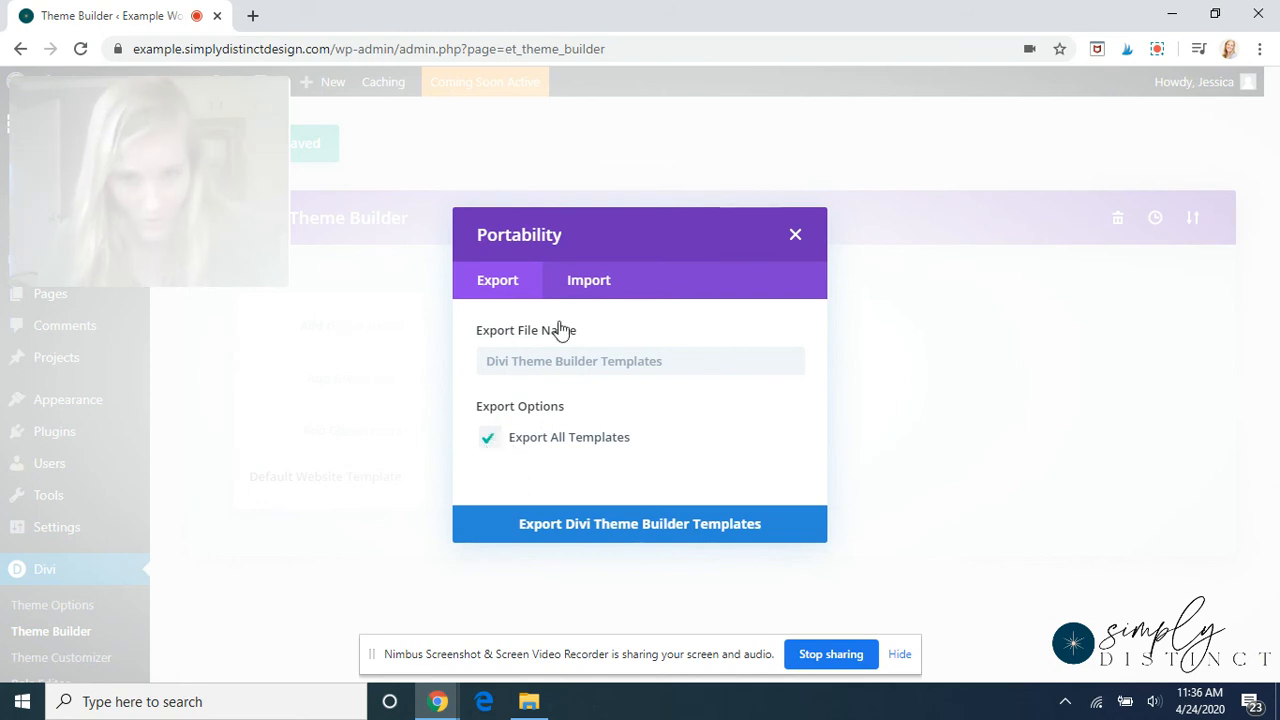
Import the Divi Theme Builder templates from lorraine-theme-builder.json, overriding the default template and existing assignments and applying global defaults to this website
{"action": "left_click", "coordinate": [590, 280]}
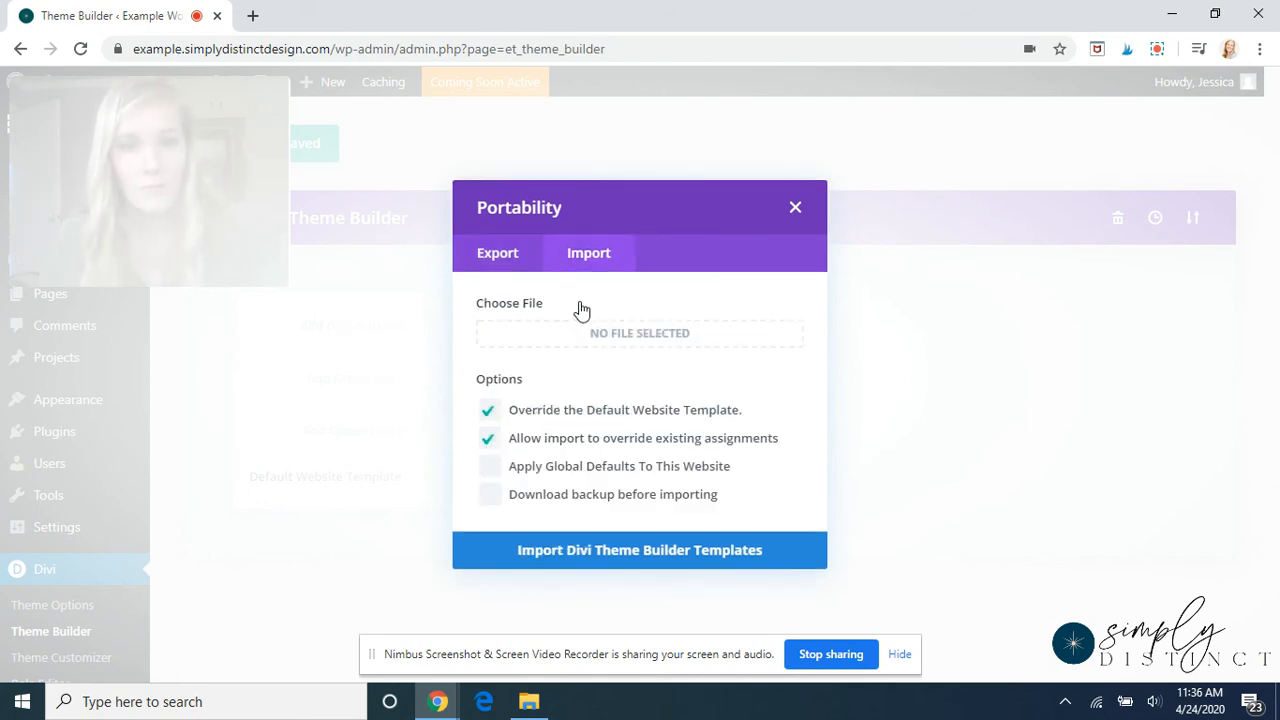
{"action": "left_click", "coordinate": [530, 338]}
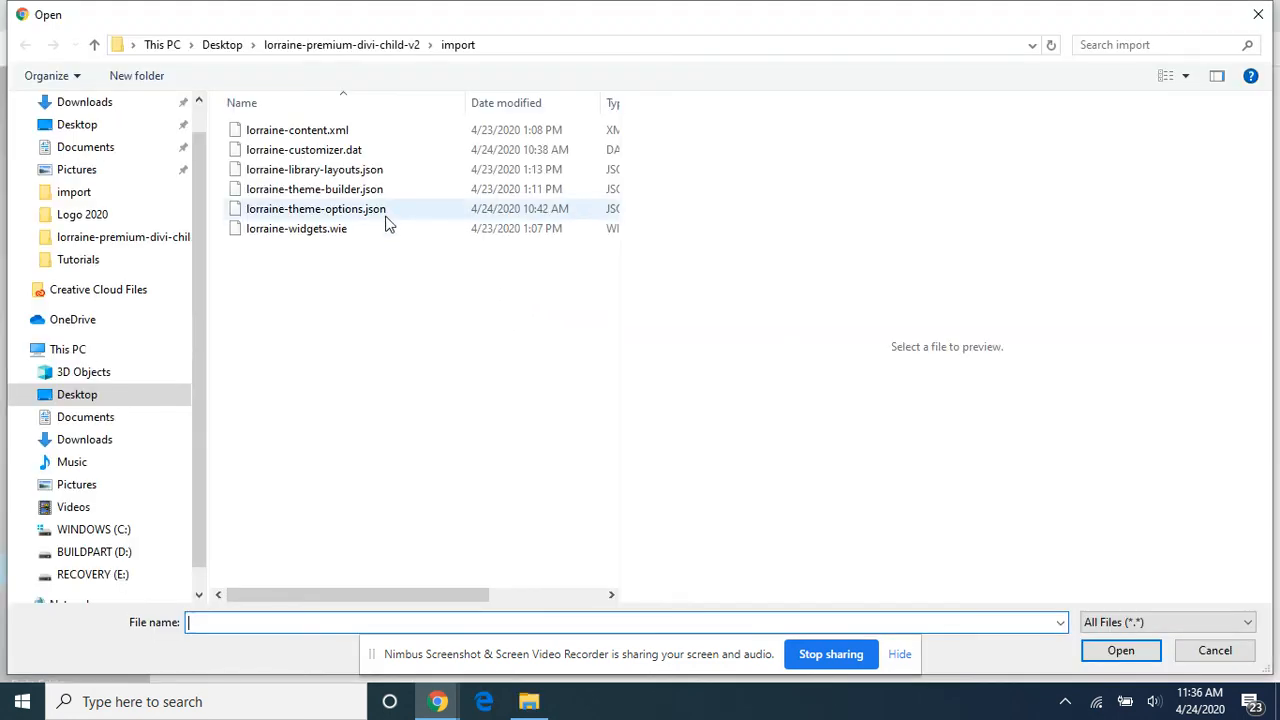
{"action": "left_click", "coordinate": [320, 198]}
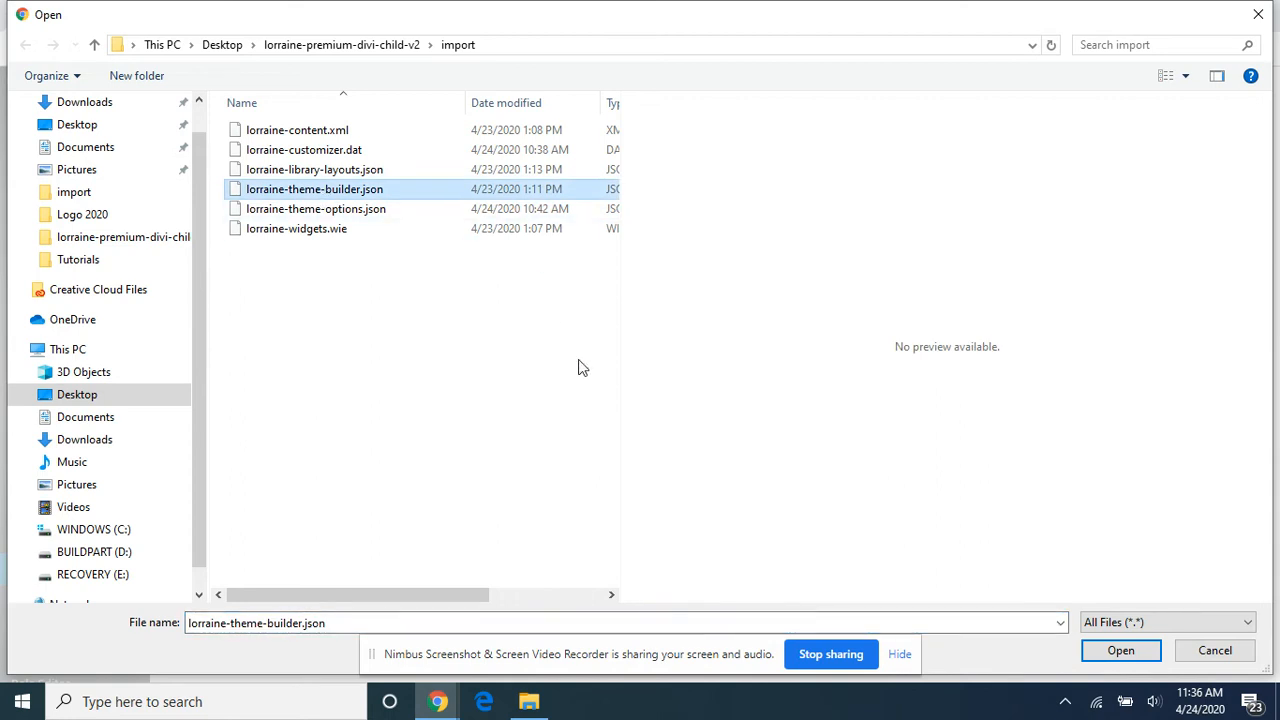
{"action": "left_click", "coordinate": [1117, 653]}
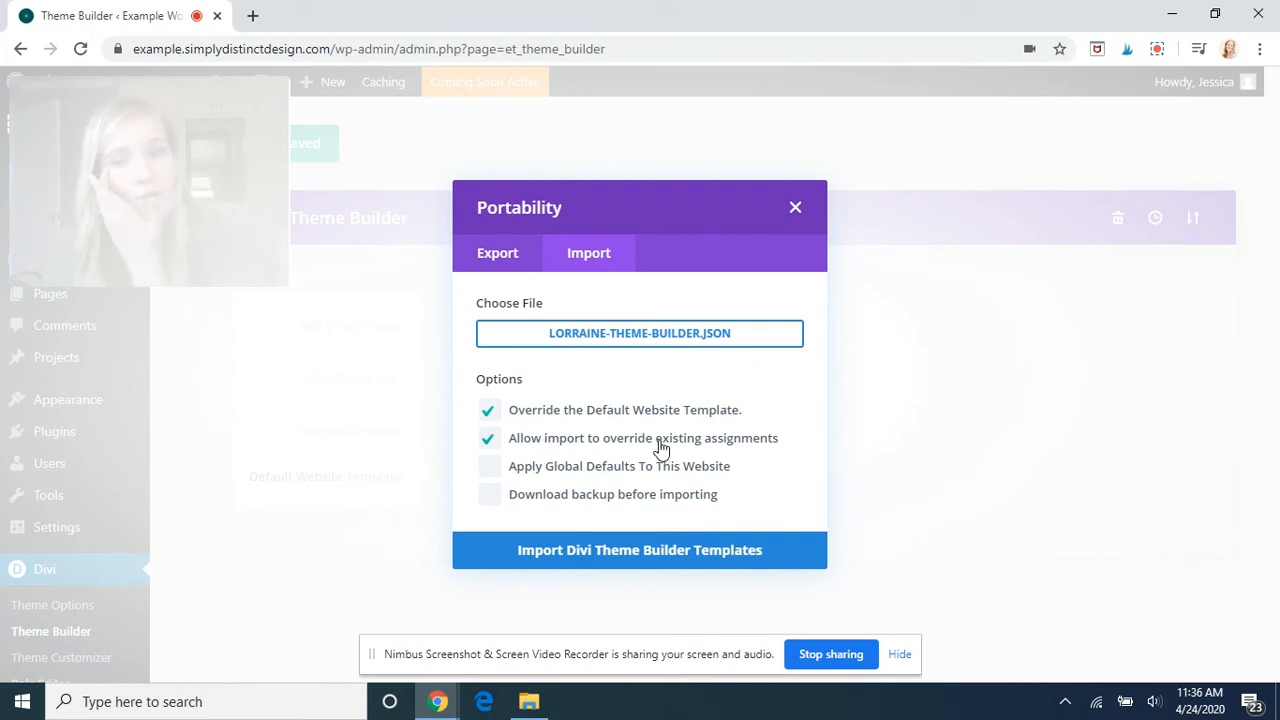
{"action": "left_click", "coordinate": [487, 467]}
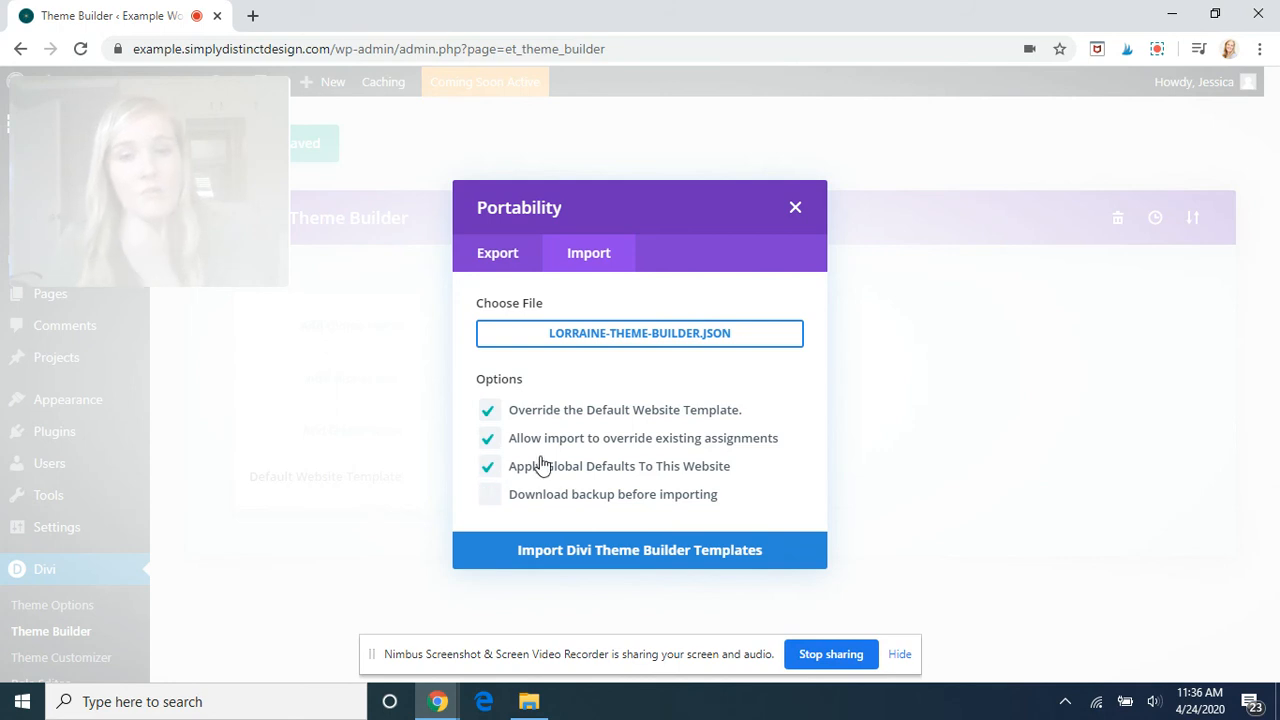
{"action": "left_click", "coordinate": [638, 557]}
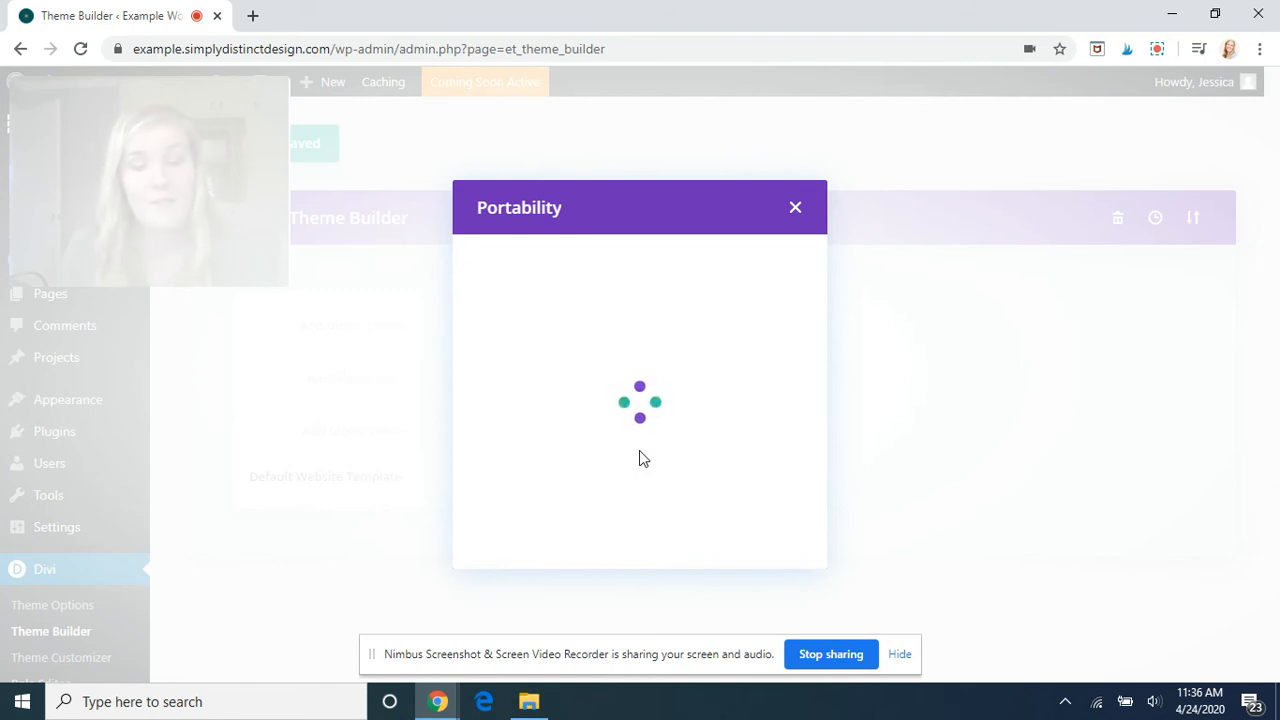
Review the imported Theme Builder templates: Default Website Template, 404 Page, Search Results and All Posts
{"action": "left_click", "coordinate": [1157, 50]}
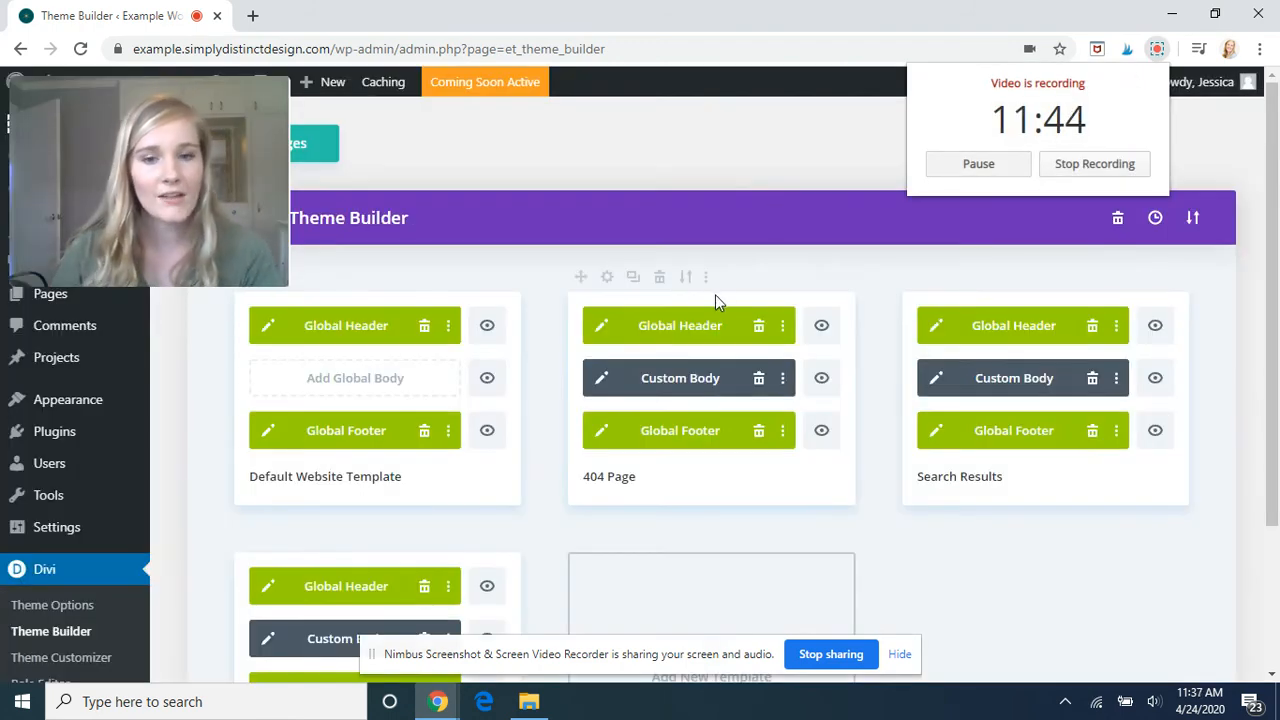
{"action": "scroll", "coordinate": [430, 310], "scroll_direction": "down", "scroll_amount": 1}
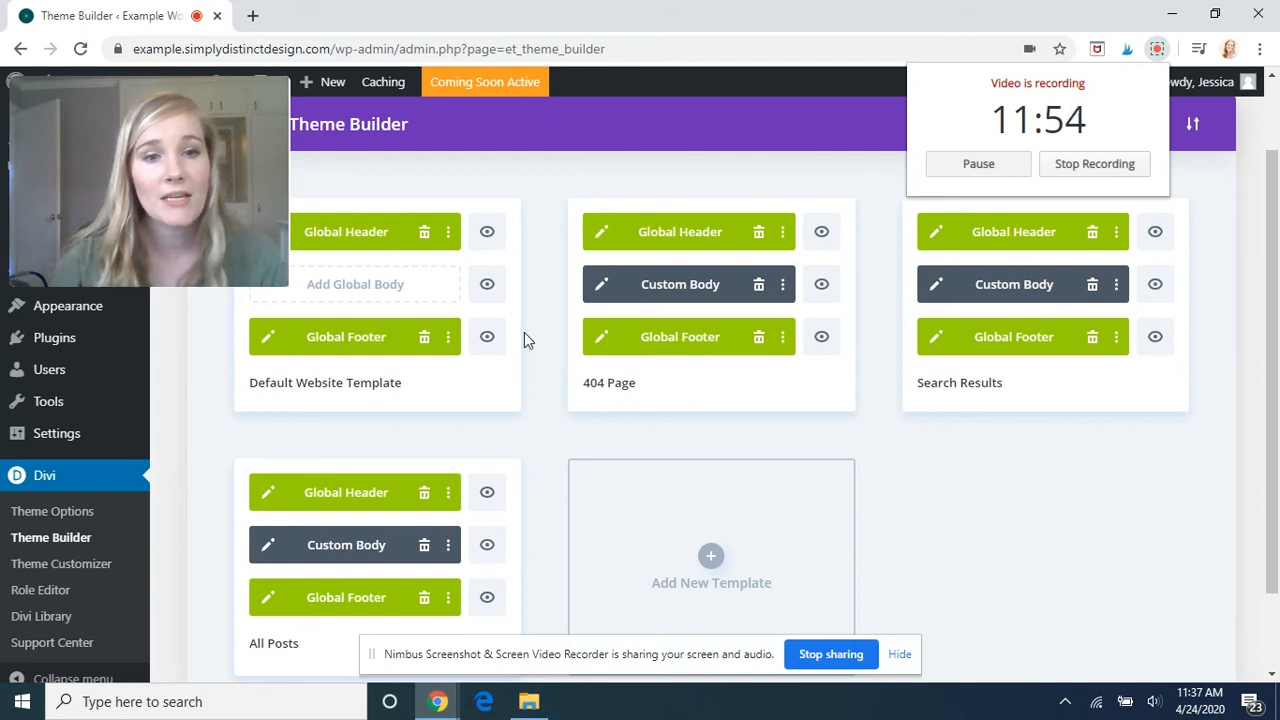
{"action": "scroll", "coordinate": [460, 318], "scroll_direction": "up", "scroll_amount": 1}
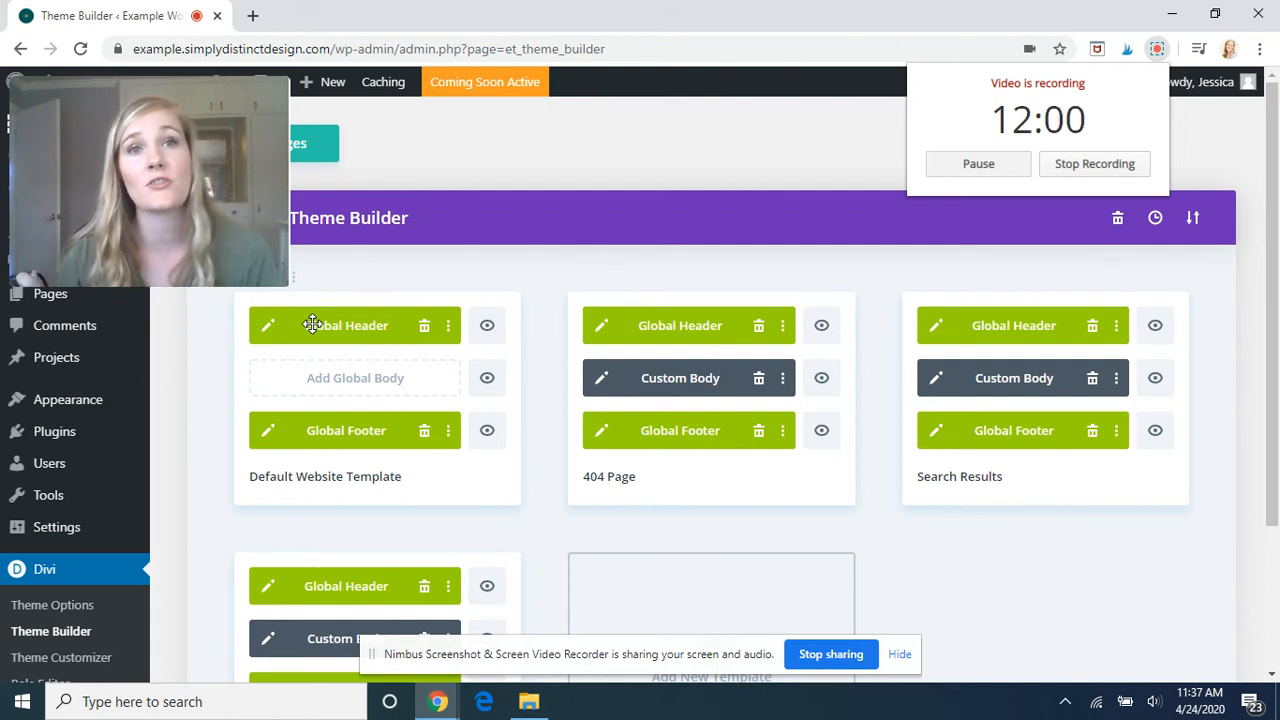
{"action": "scroll", "coordinate": [420, 360], "scroll_direction": "down", "scroll_amount": 1}
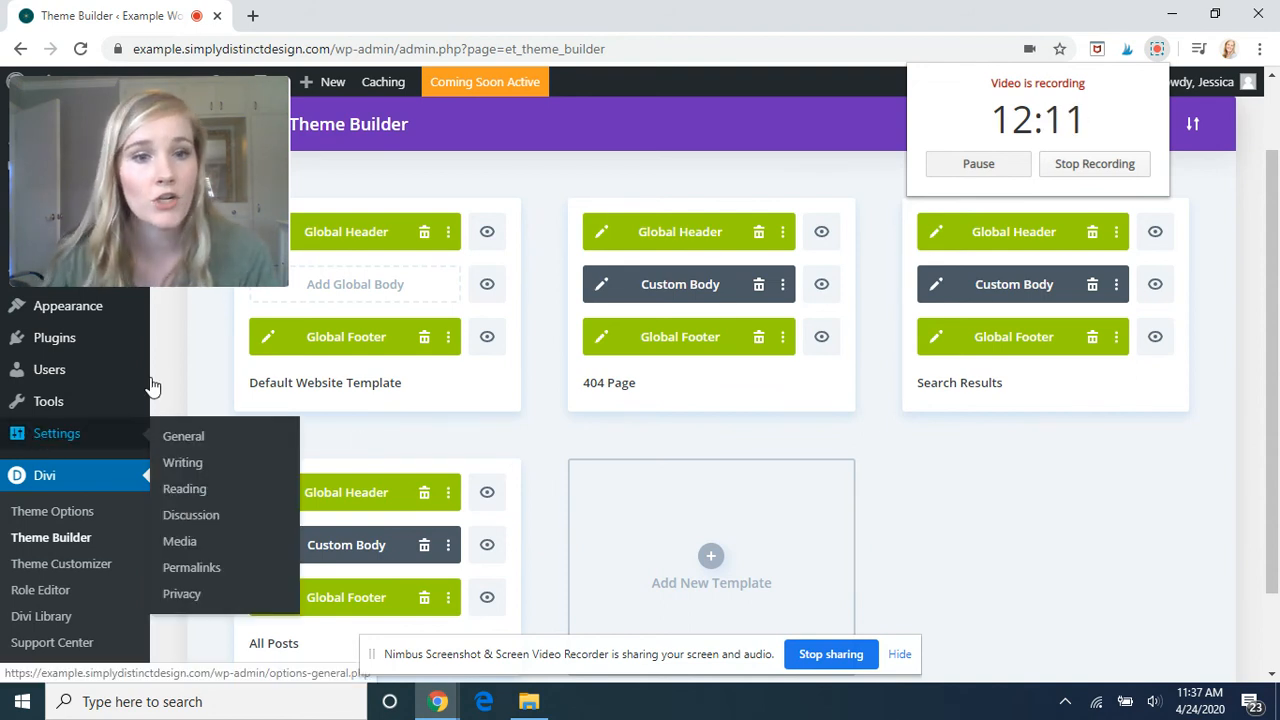
{"action": "scroll", "coordinate": [638, 394], "scroll_direction": "up", "scroll_amount": 2}
{"action": "left_click_drag", "start_coordinate": [149, 115], "coordinate": [1009, 186]}
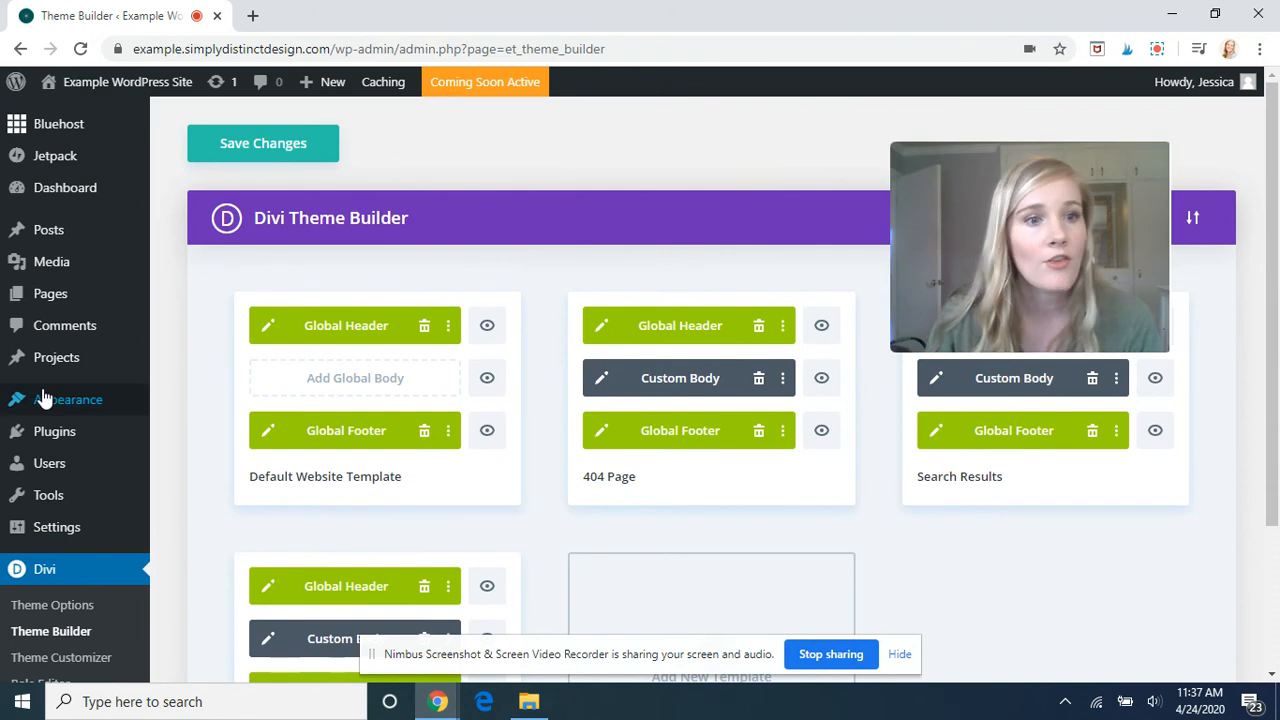
Stay in the Theme Builder instead of leaving for the pages list, and save the imported template changes
{"action": "mouse_move", "coordinate": [68, 245]}
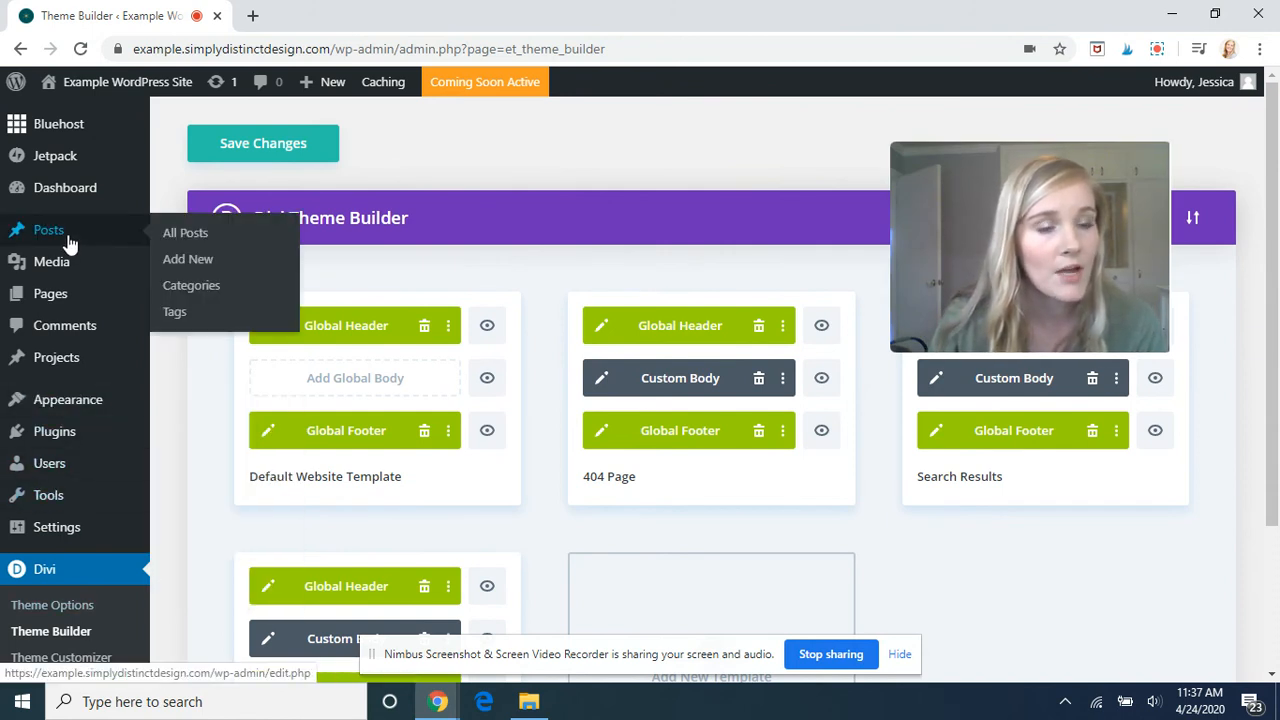
{"action": "left_click", "coordinate": [151, 293]}
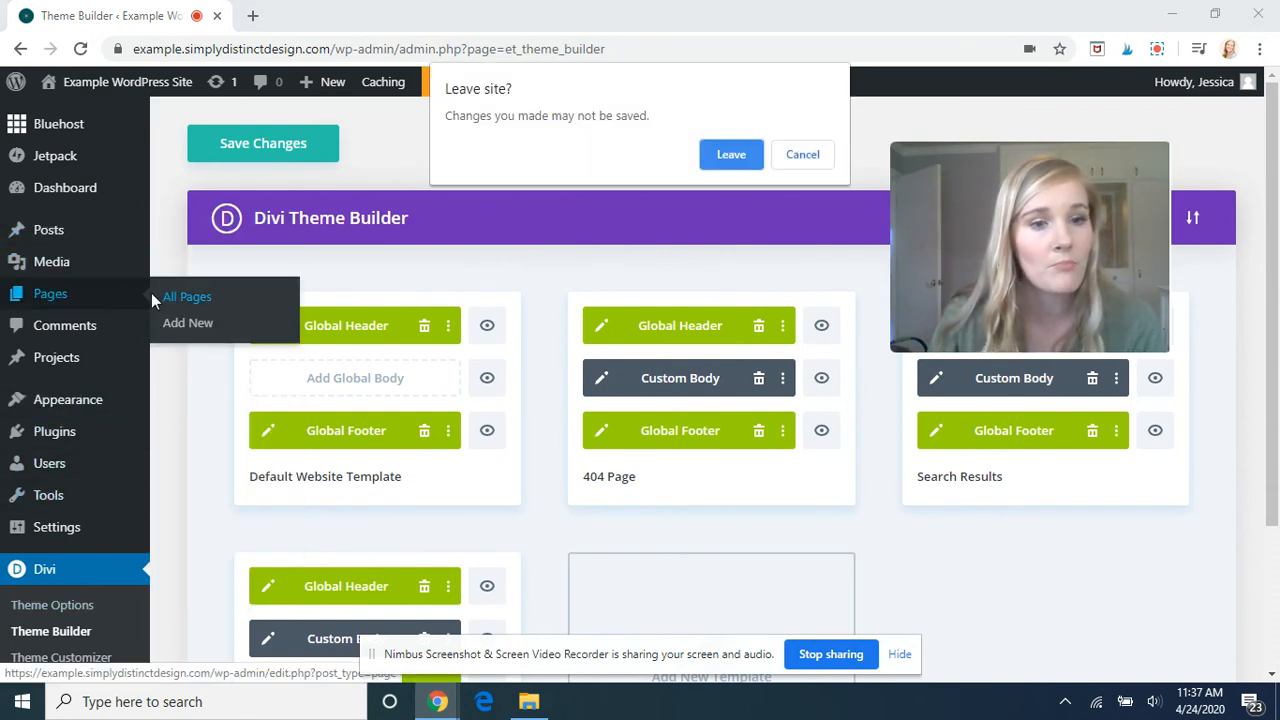
{"action": "left_click", "coordinate": [797, 157]}
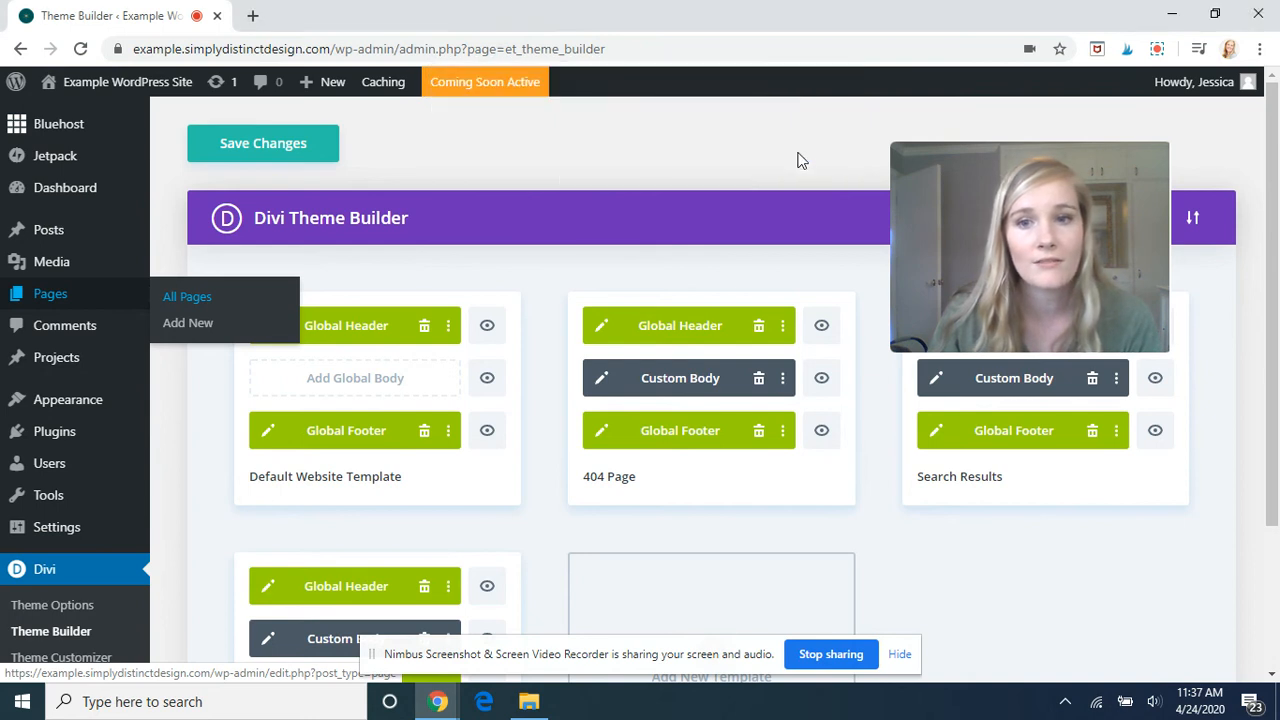
{"action": "left_click", "coordinate": [285, 152]}
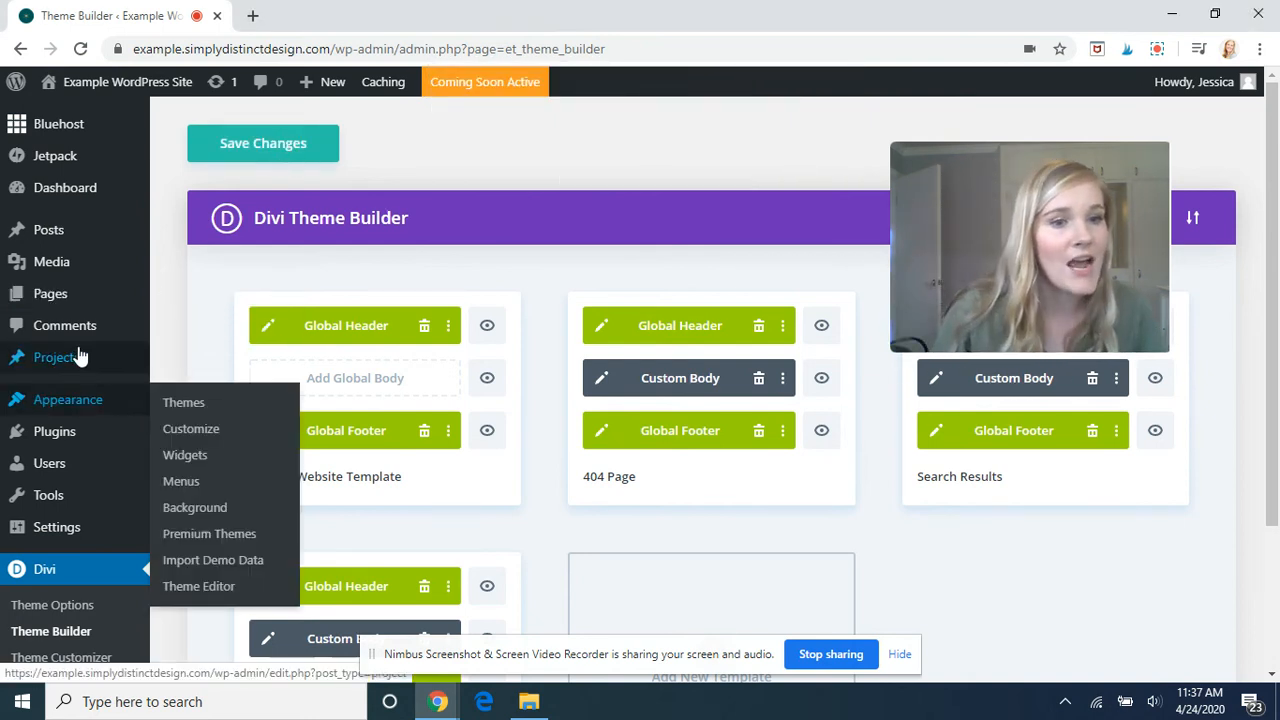
Leave the Theme Builder for the list of all pages and look through the imported pages
{"action": "left_click", "coordinate": [180, 300]}
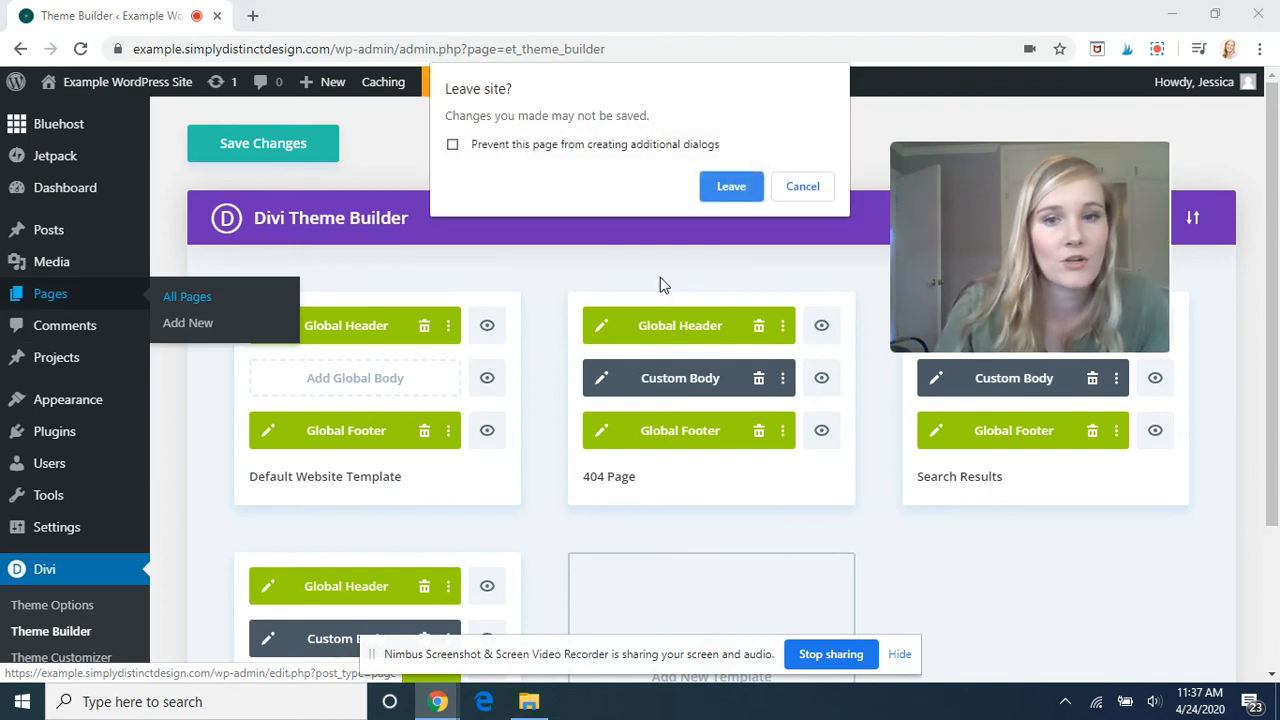
{"action": "left_click", "coordinate": [731, 187]}
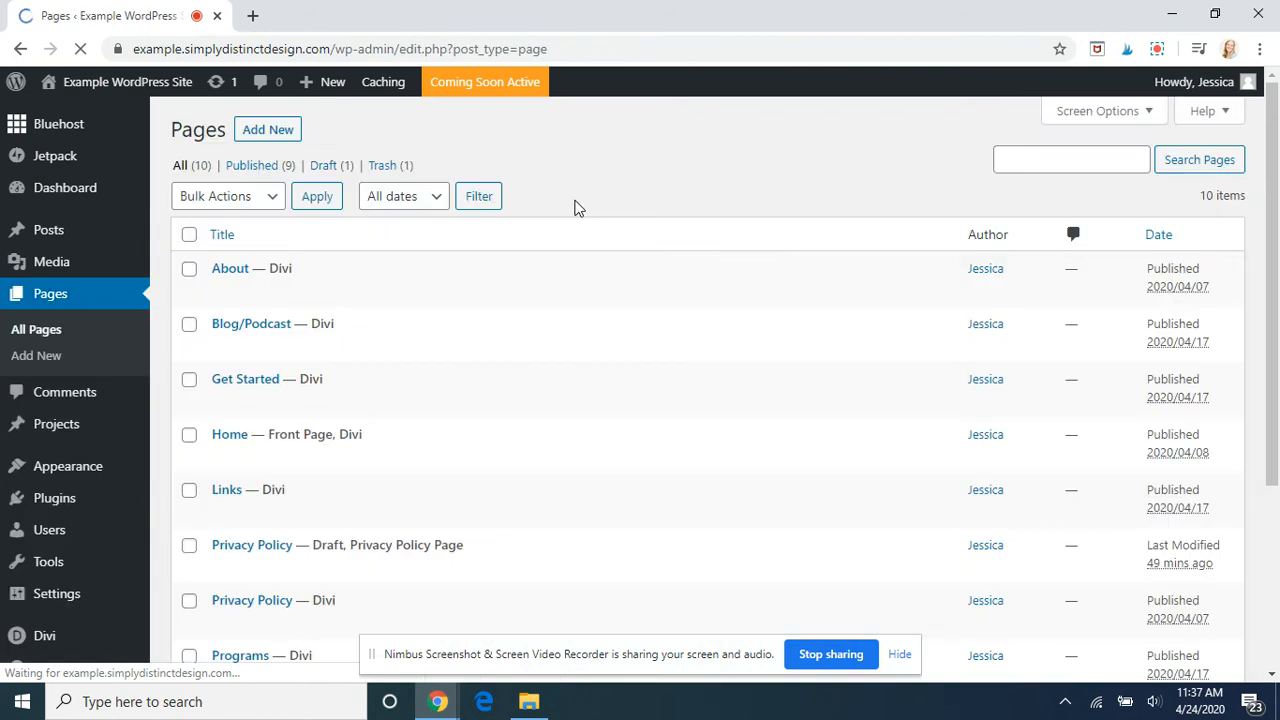
{"action": "scroll", "coordinate": [435, 362], "scroll_direction": "down", "scroll_amount": 2}
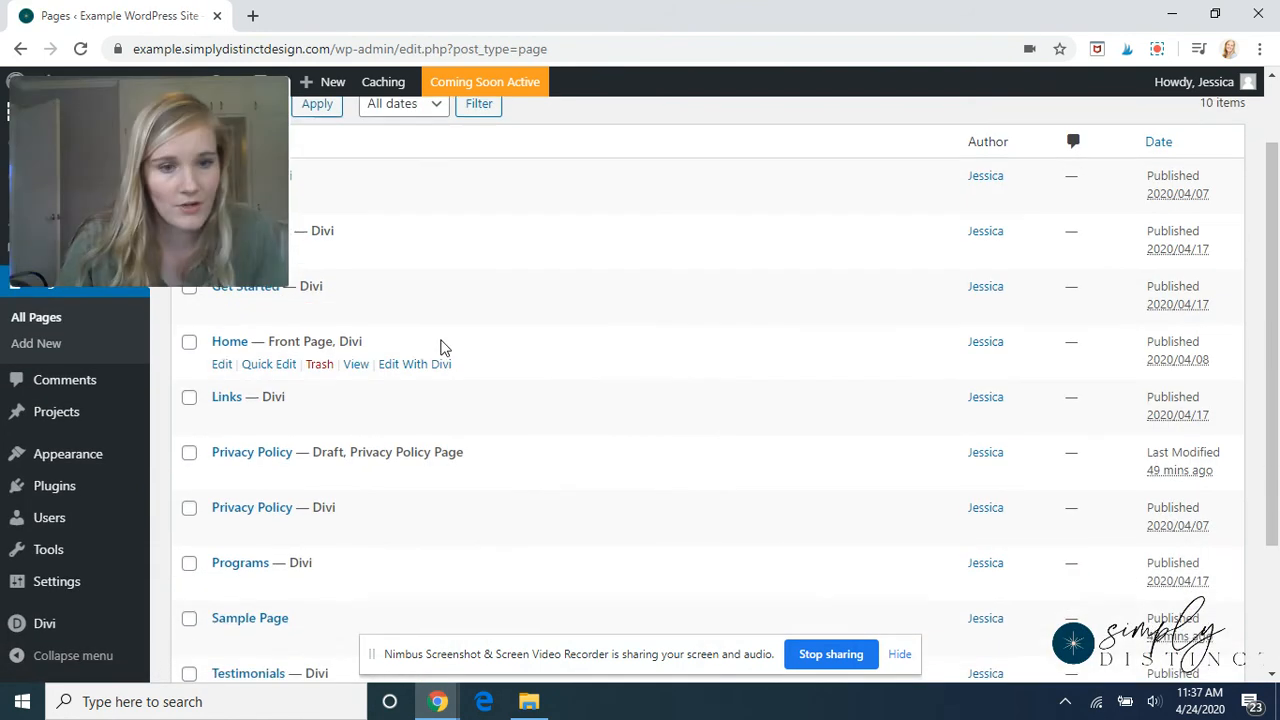
{"action": "scroll", "coordinate": [446, 343], "scroll_direction": "up", "scroll_amount": 2}
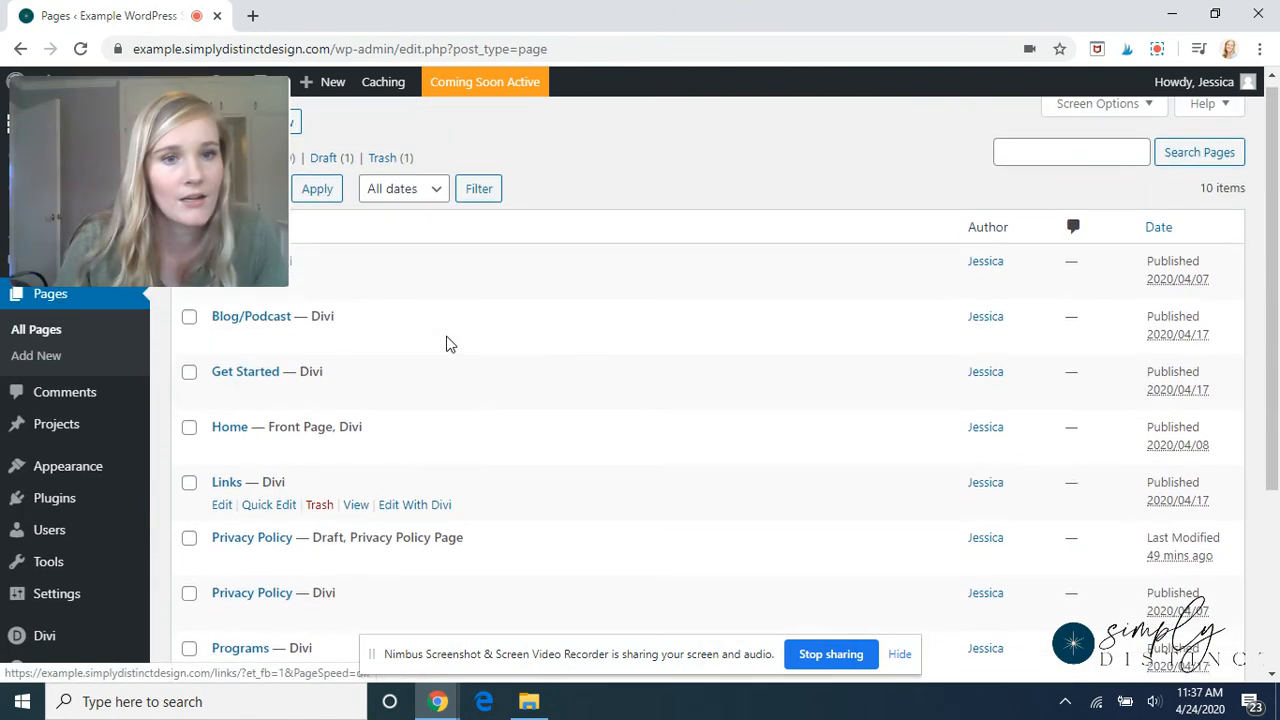
{"action": "left_click_drag", "start_coordinate": [246, 134], "coordinate": [706, 181]}
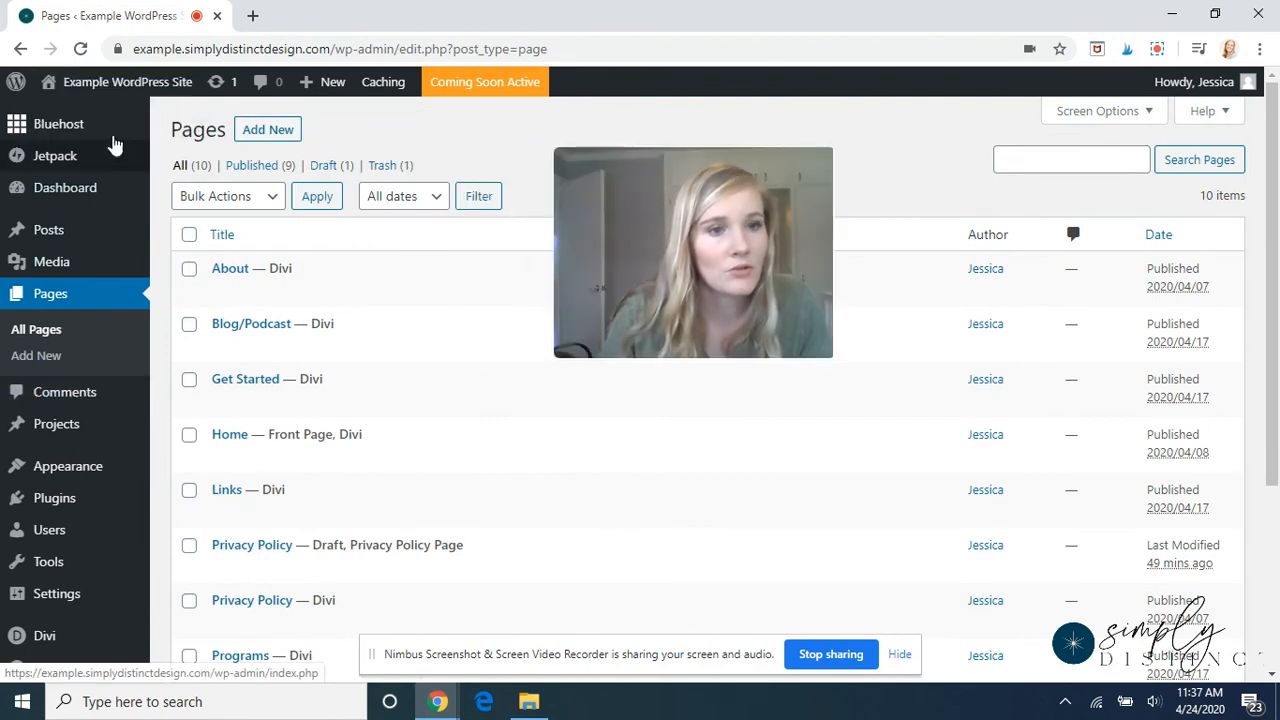
Visit the live site and examine the home page from the header and menu down to the footer
{"action": "mouse_move", "coordinate": [110, 100]}
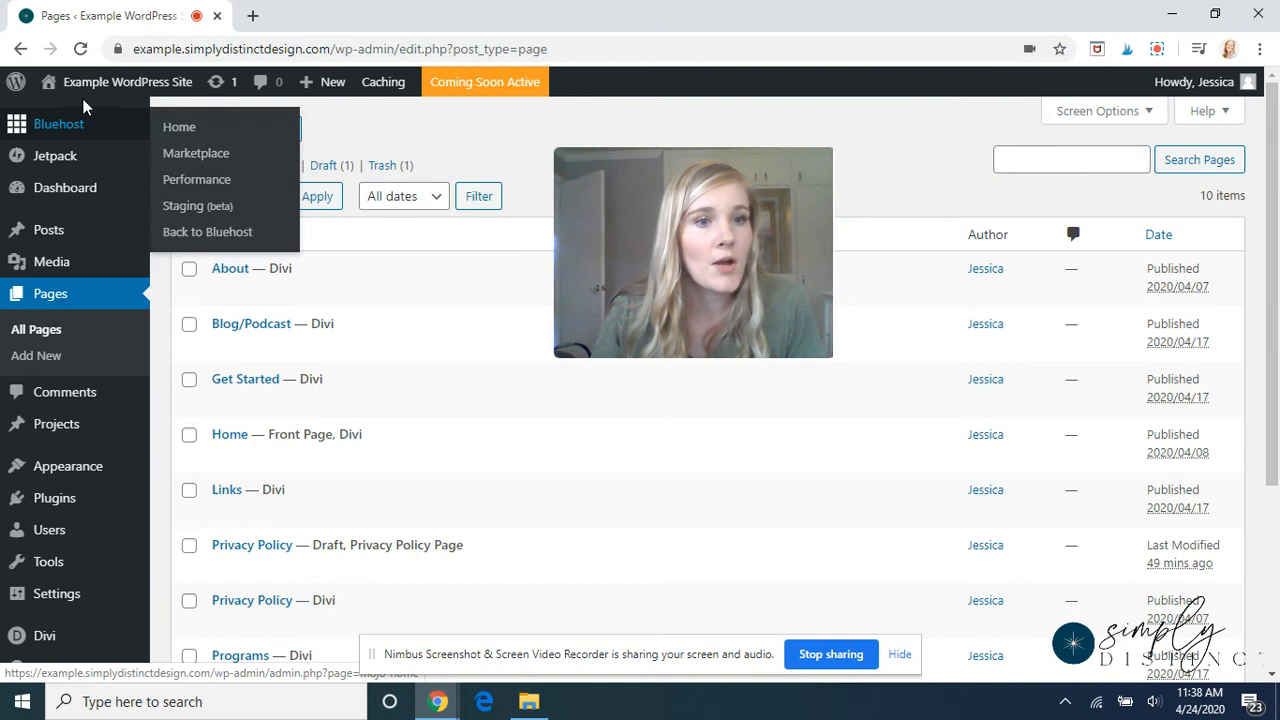
{"action": "mouse_move", "coordinate": [48, 90]}
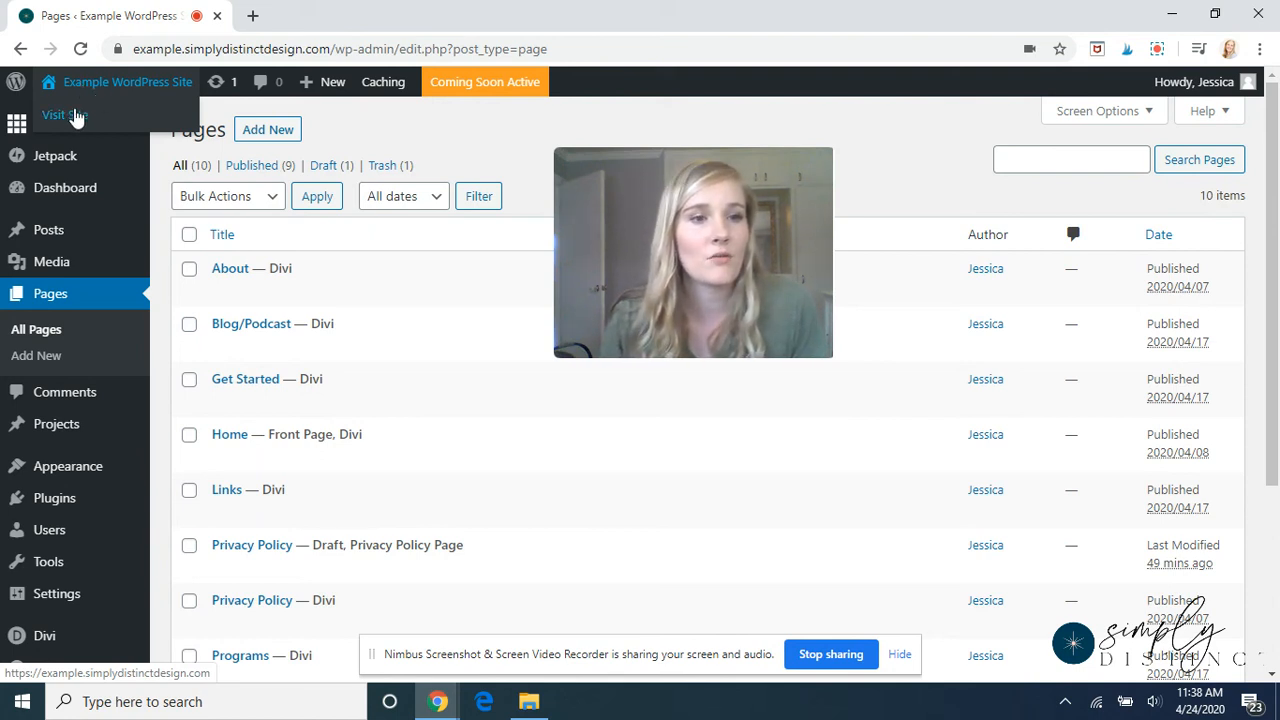
{"action": "left_click", "coordinate": [73, 118]}
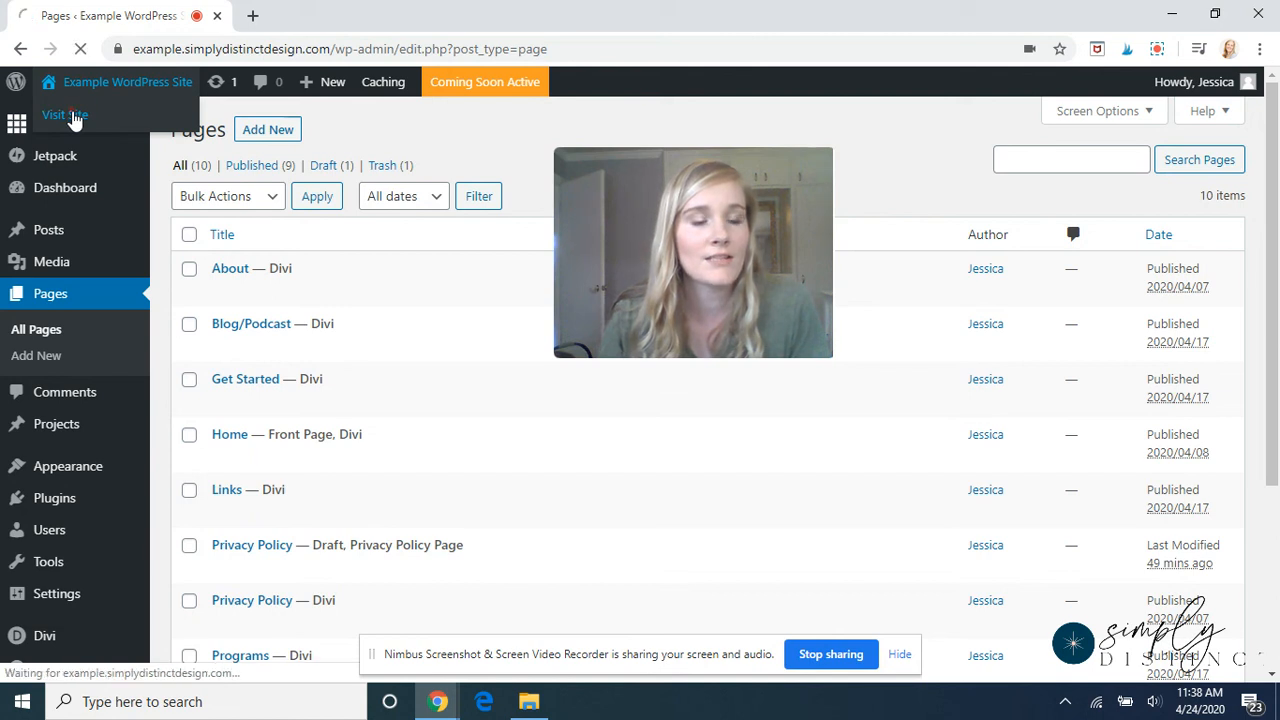
{"action": "mouse_move", "coordinate": [85, 200]}
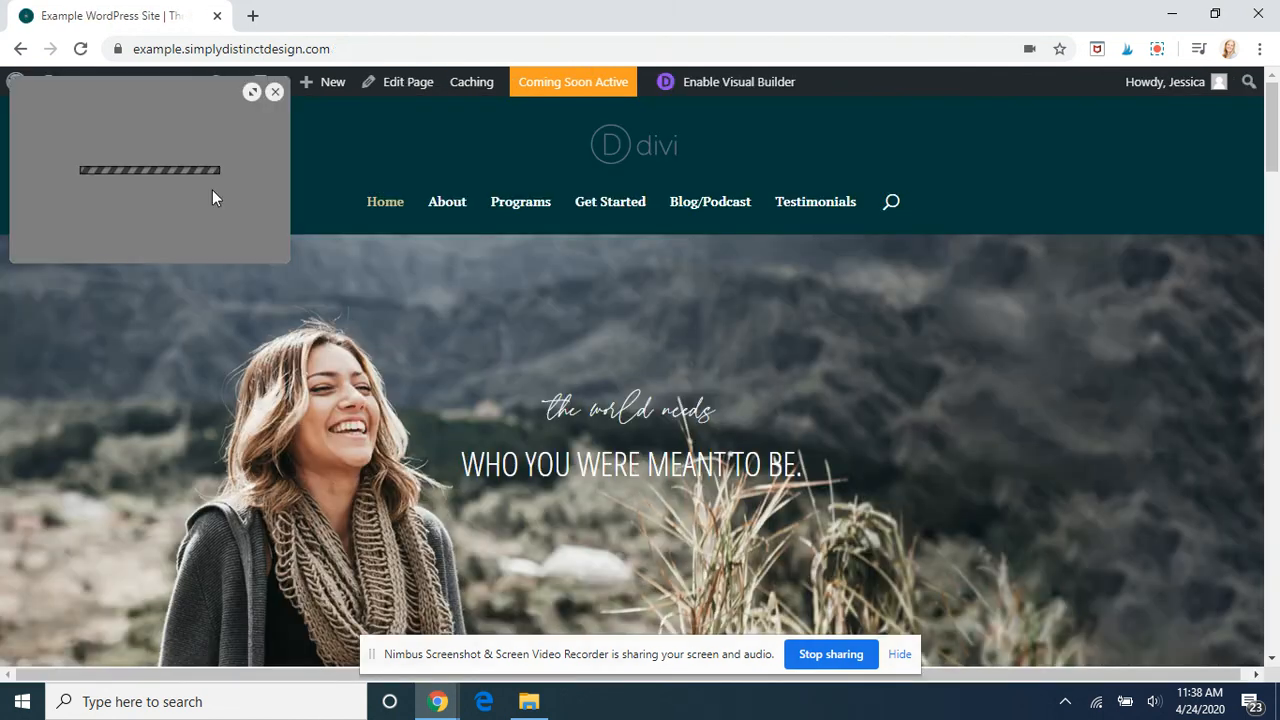
{"action": "scroll", "coordinate": [695, 240], "scroll_direction": "down", "scroll_amount": 1}
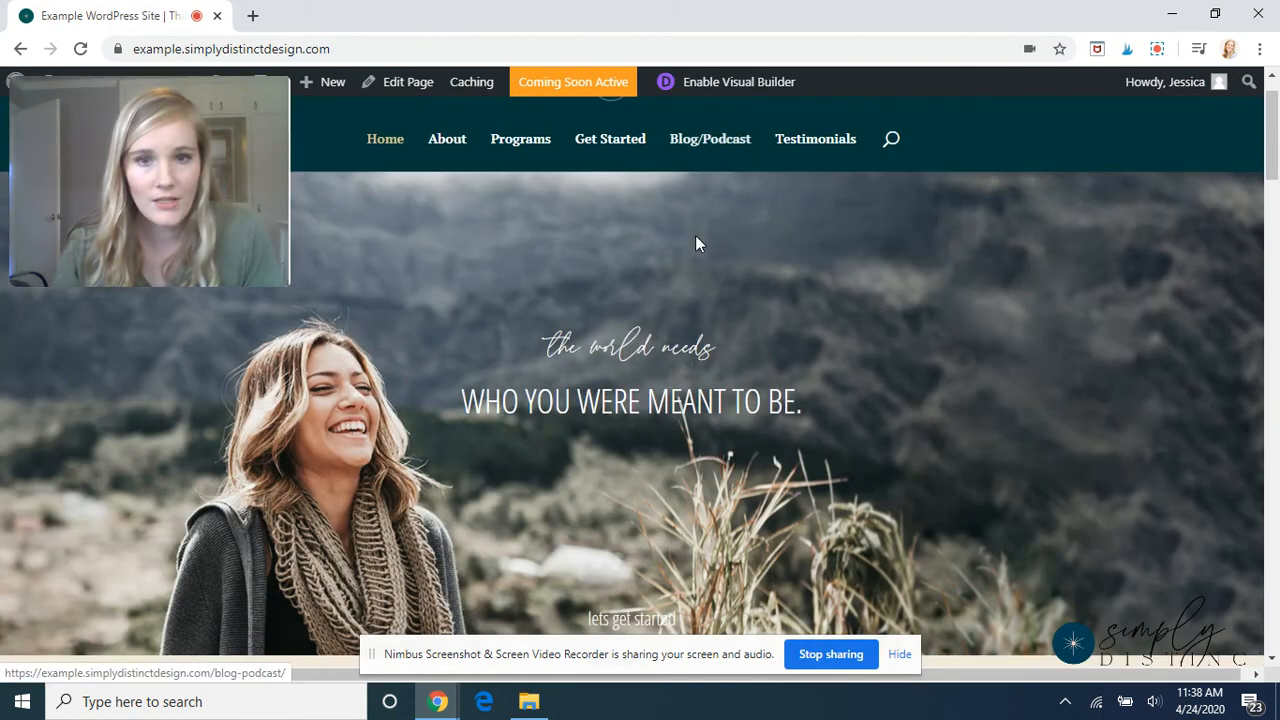
{"action": "scroll", "coordinate": [696, 238], "scroll_direction": "up", "scroll_amount": 1}
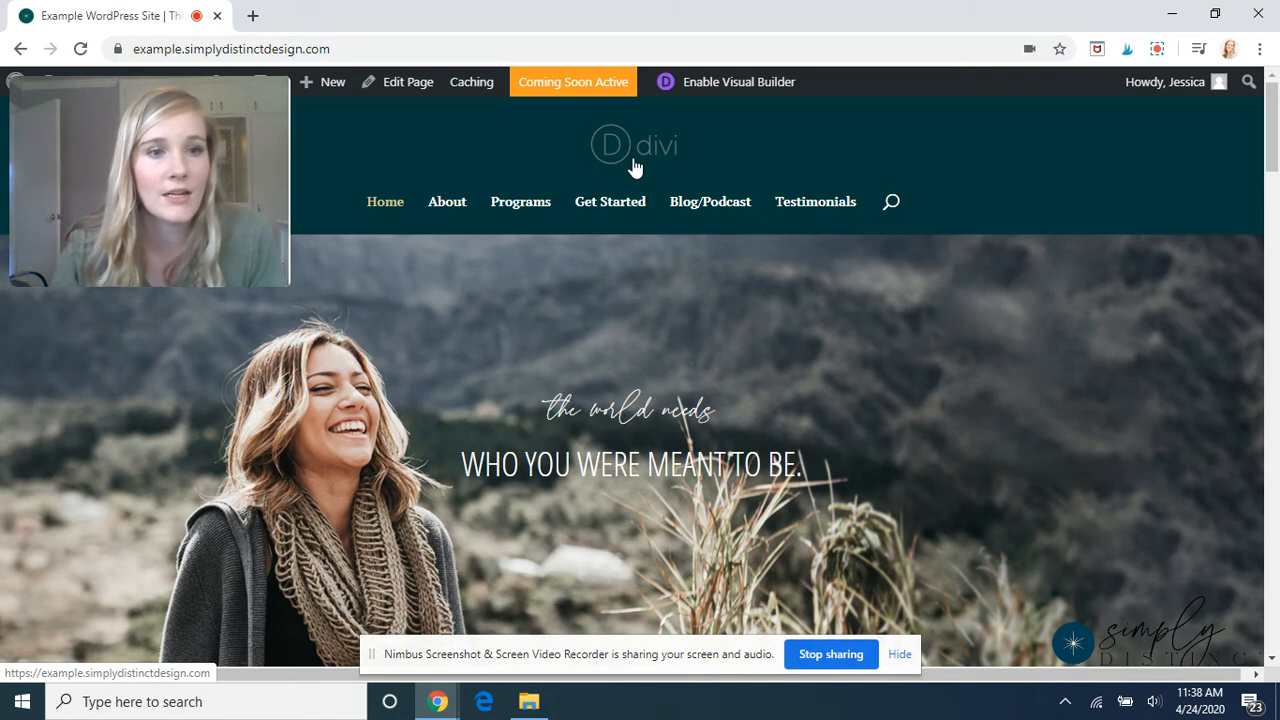
{"action": "scroll", "coordinate": [654, 240], "scroll_direction": "down", "scroll_amount": 2}
{"action": "scroll", "coordinate": [705, 333], "scroll_direction": "down", "scroll_amount": 7}
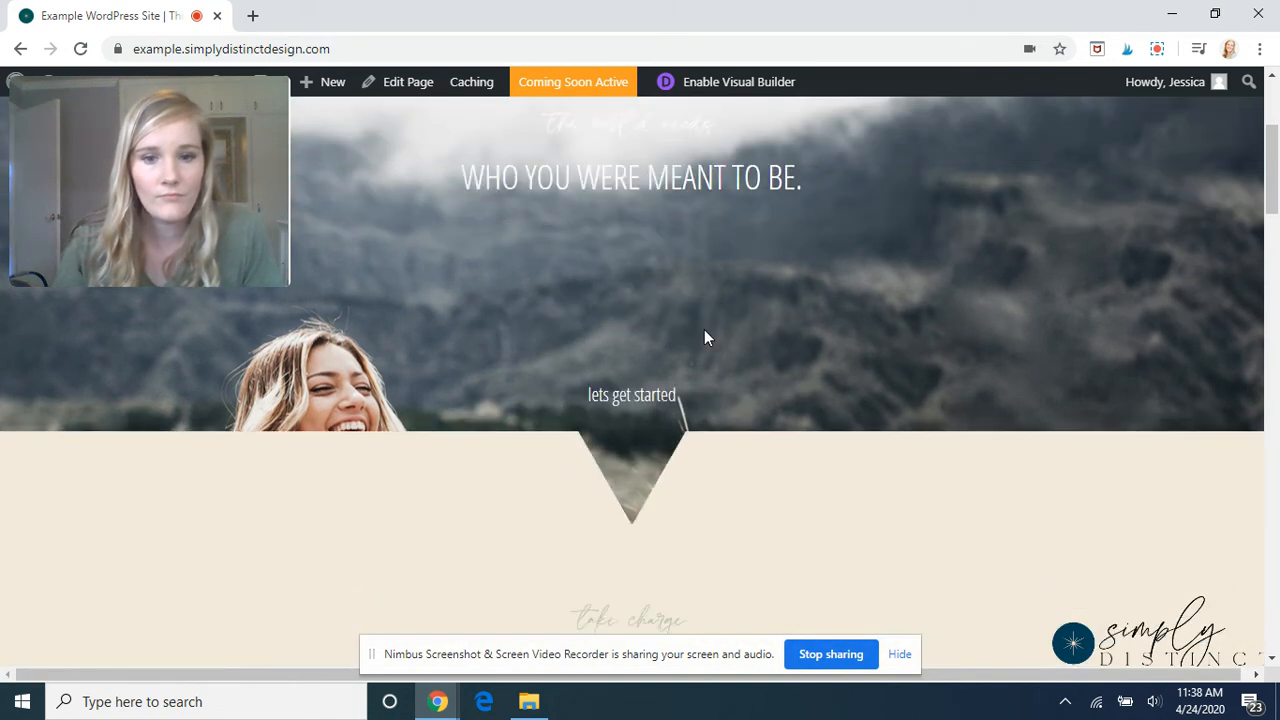
{"action": "scroll", "coordinate": [705, 338], "scroll_direction": "down", "scroll_amount": 2}
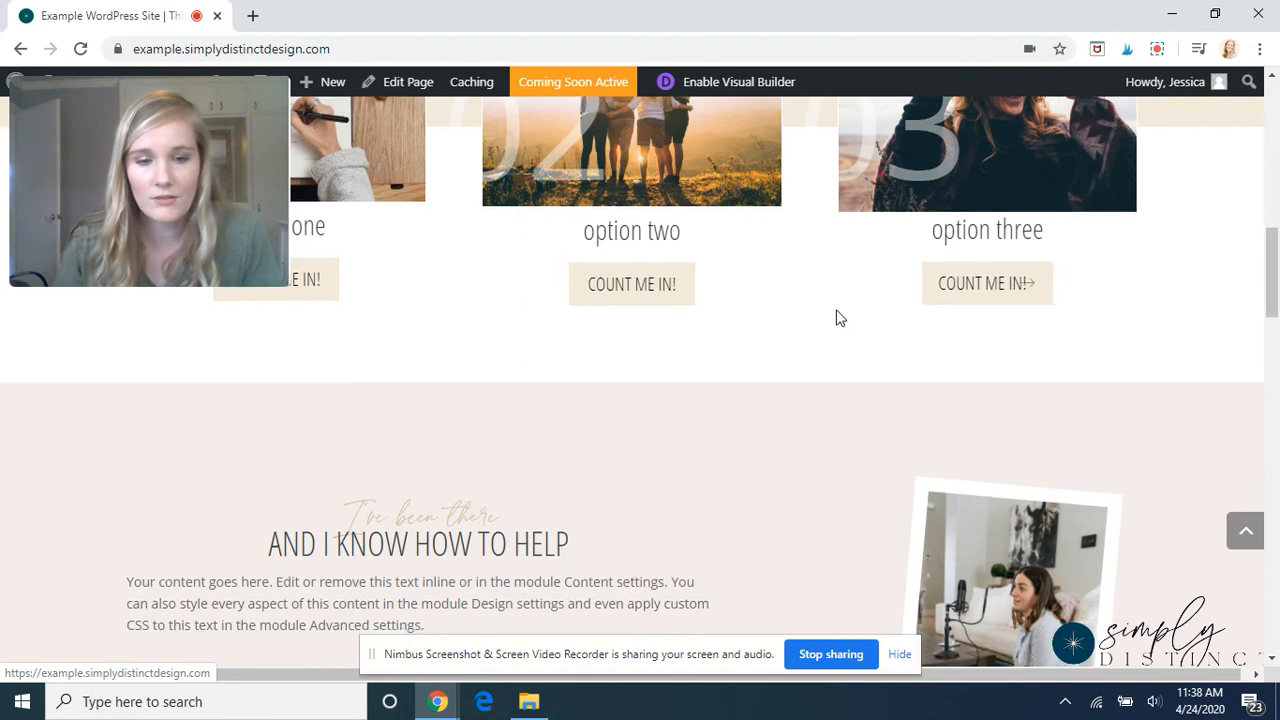
{"action": "scroll", "coordinate": [760, 326], "scroll_direction": "down", "scroll_amount": 10}
{"action": "scroll", "coordinate": [712, 338], "scroll_direction": "down", "scroll_amount": 10}
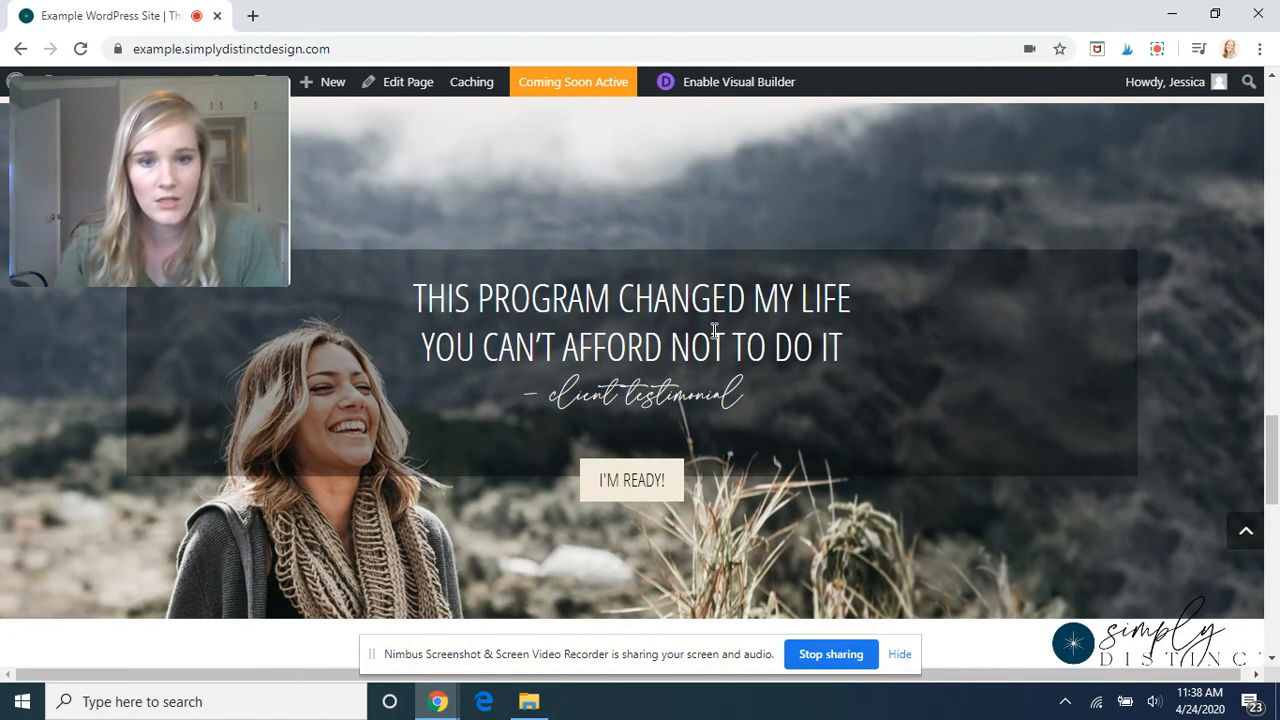
{"action": "scroll", "coordinate": [714, 339], "scroll_direction": "down", "scroll_amount": 4}
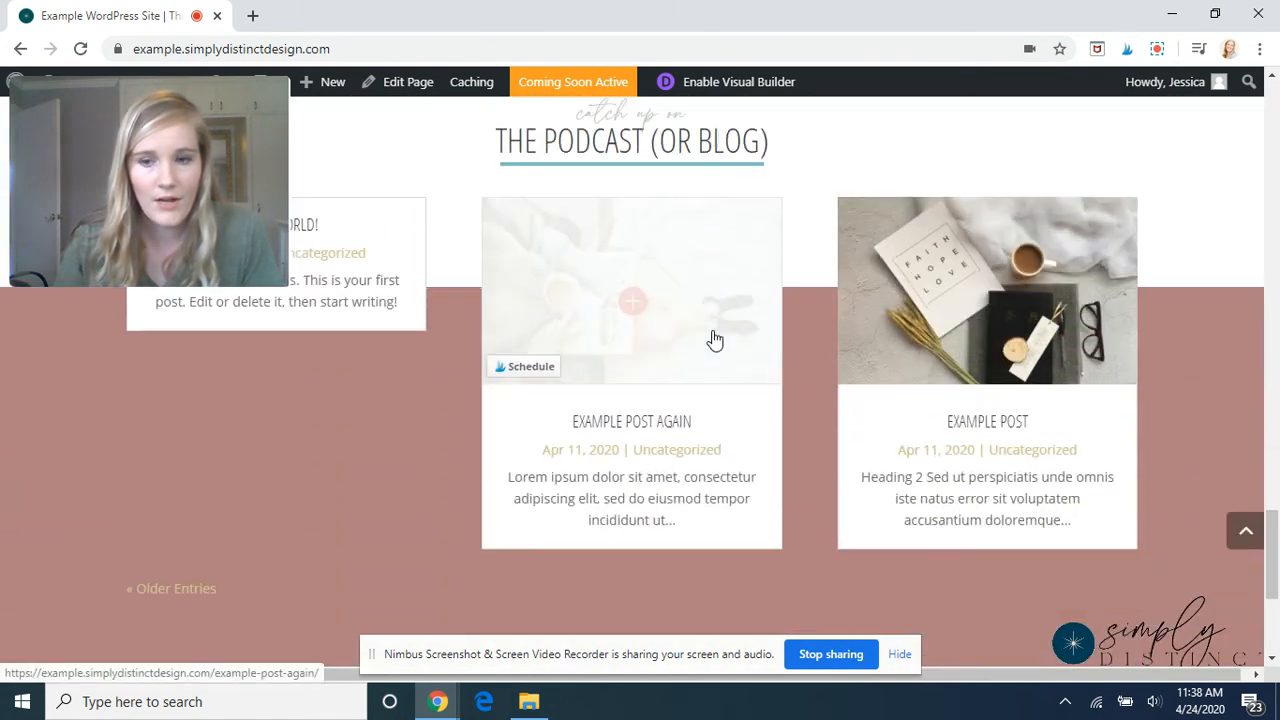
{"action": "scroll", "coordinate": [712, 338], "scroll_direction": "down", "scroll_amount": 1}
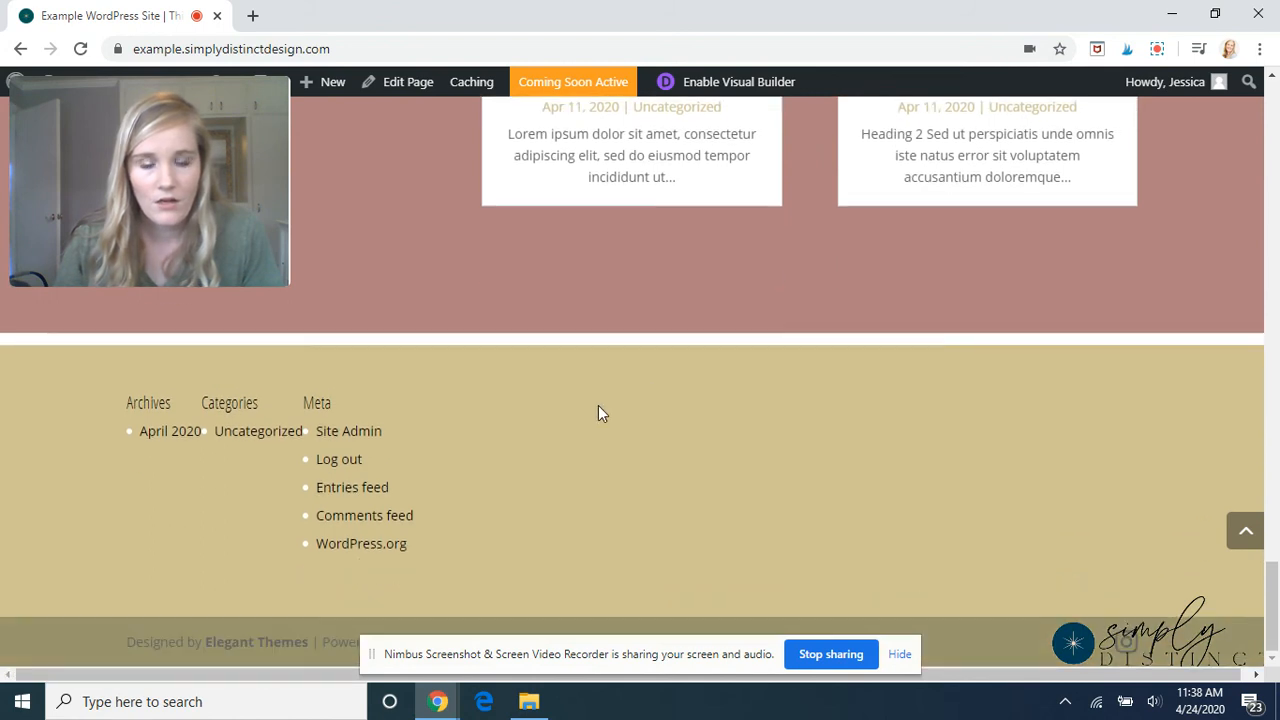
View the site's About page from the main menu, and return to the WordPress dashboard
{"action": "left_click", "coordinate": [1249, 539]}
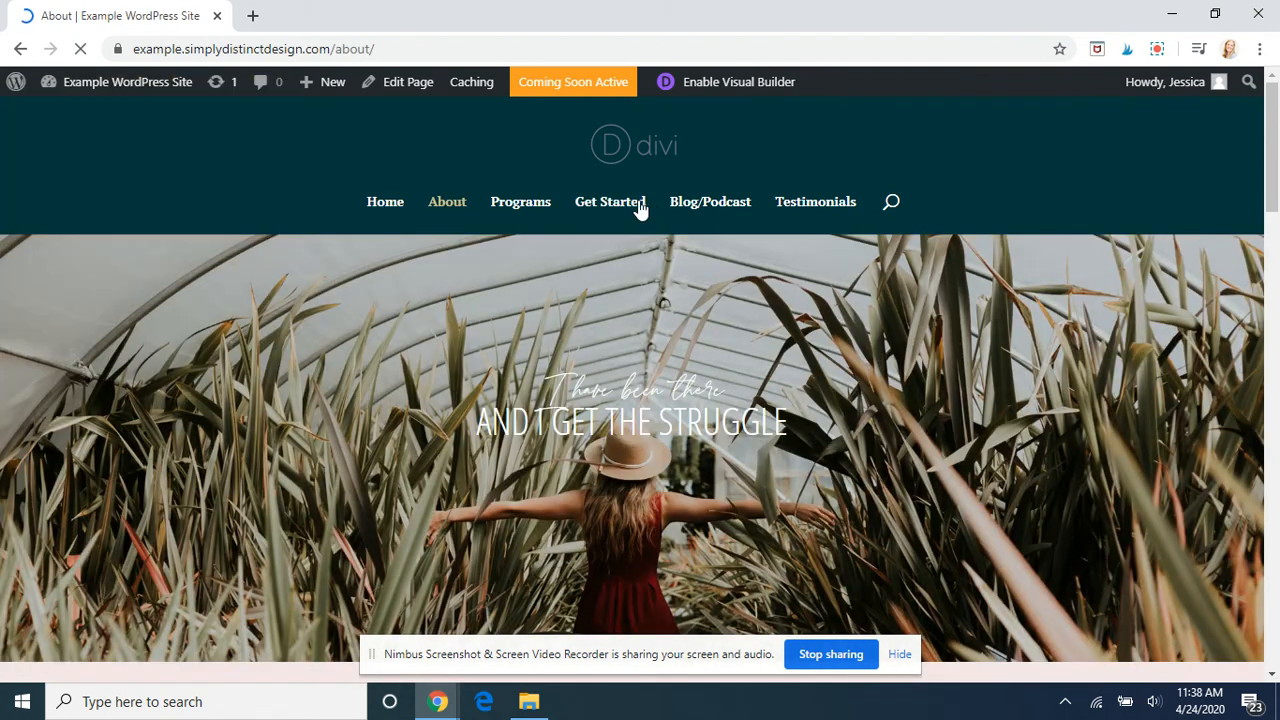
{"action": "scroll", "coordinate": [471, 235], "scroll_direction": "down", "scroll_amount": 1}
{"action": "left_click_drag", "start_coordinate": [147, 105], "coordinate": [923, 175]}
{"action": "mouse_move", "coordinate": [86, 92]}
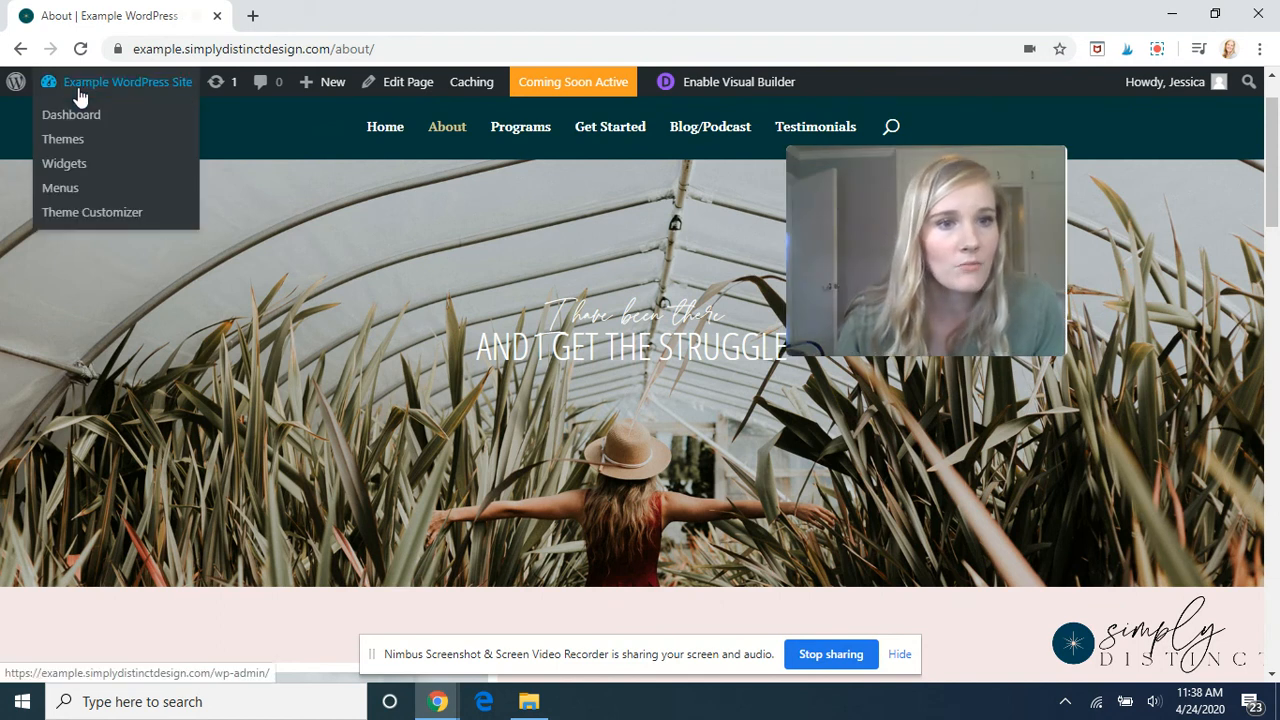
{"action": "left_click", "coordinate": [70, 116]}
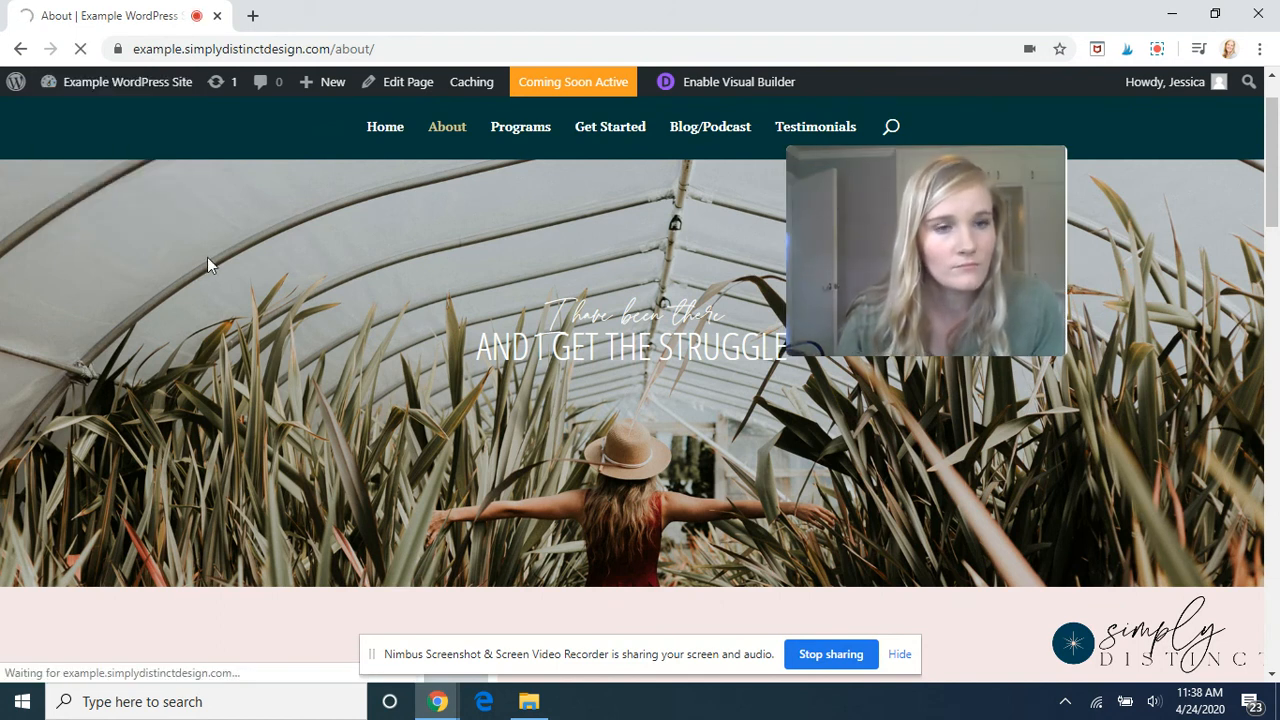
{"action": "scroll", "coordinate": [133, 553], "scroll_direction": "down", "scroll_amount": 1}
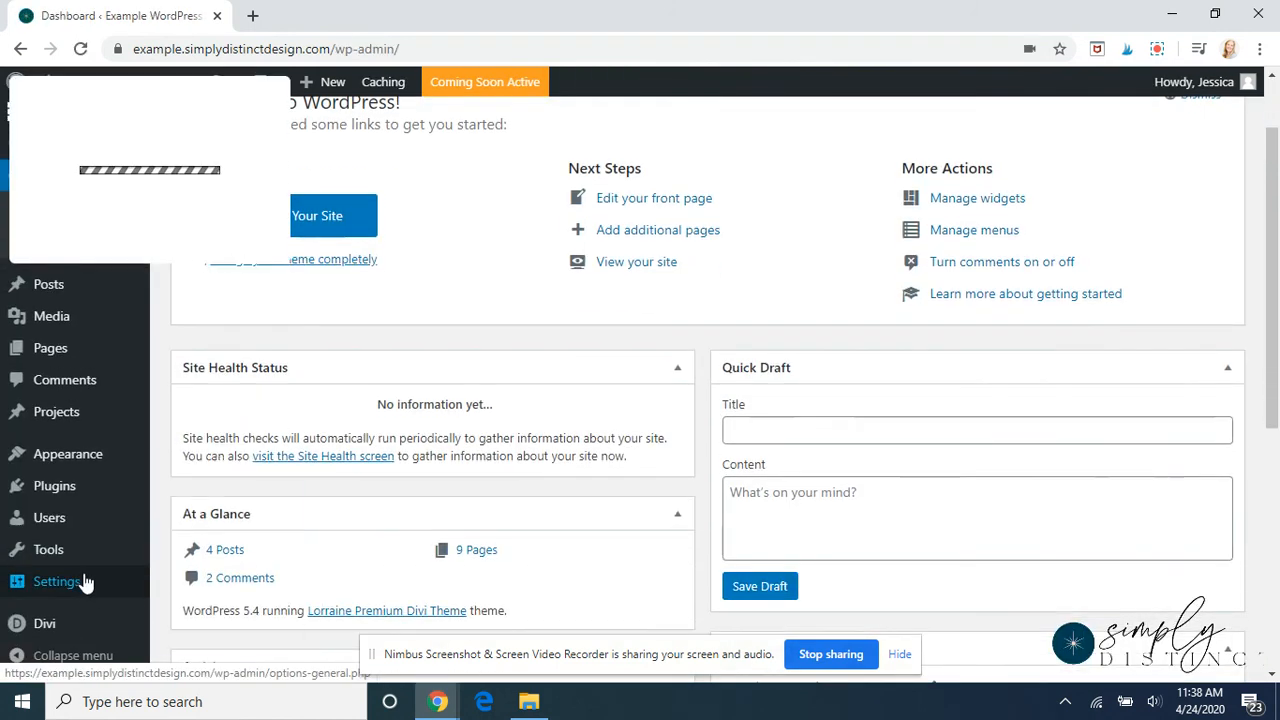
Open the Divi Theme Builder from the WordPress dashboard
{"action": "mouse_move", "coordinate": [60, 633]}
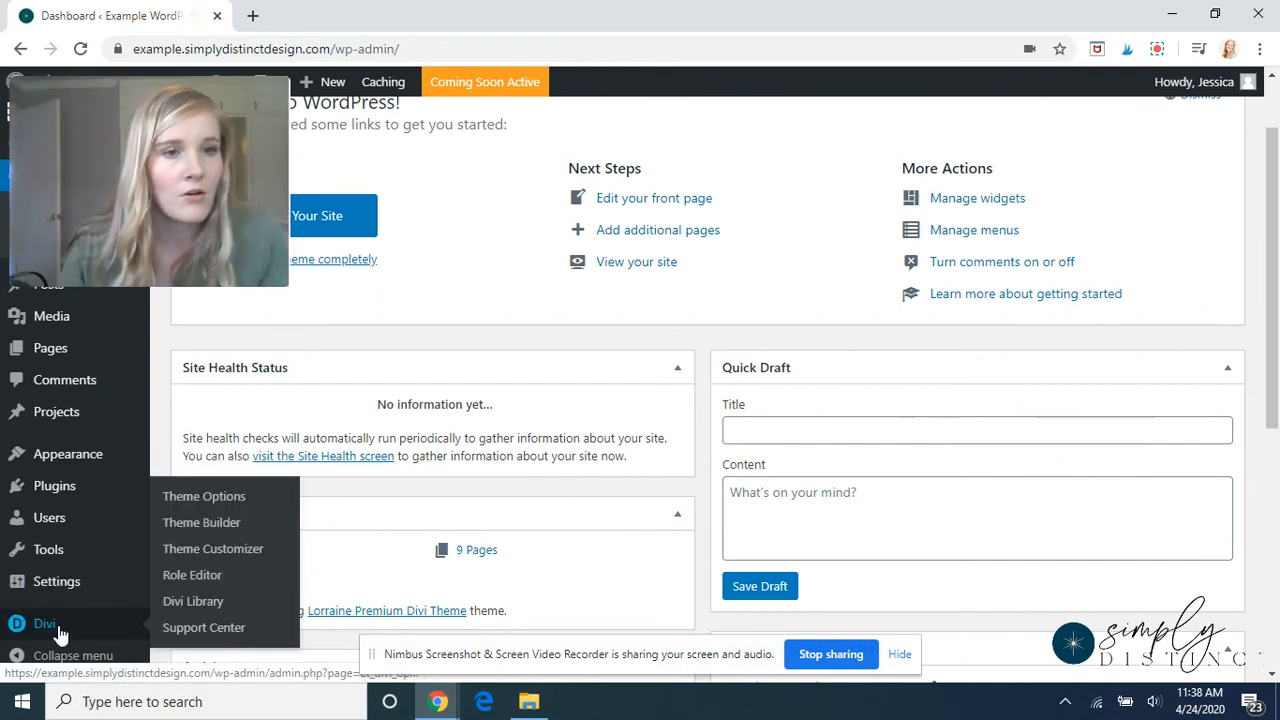
{"action": "left_click_drag", "start_coordinate": [70, 82], "coordinate": [569, 157]}
{"action": "mouse_move", "coordinate": [106, 86]}
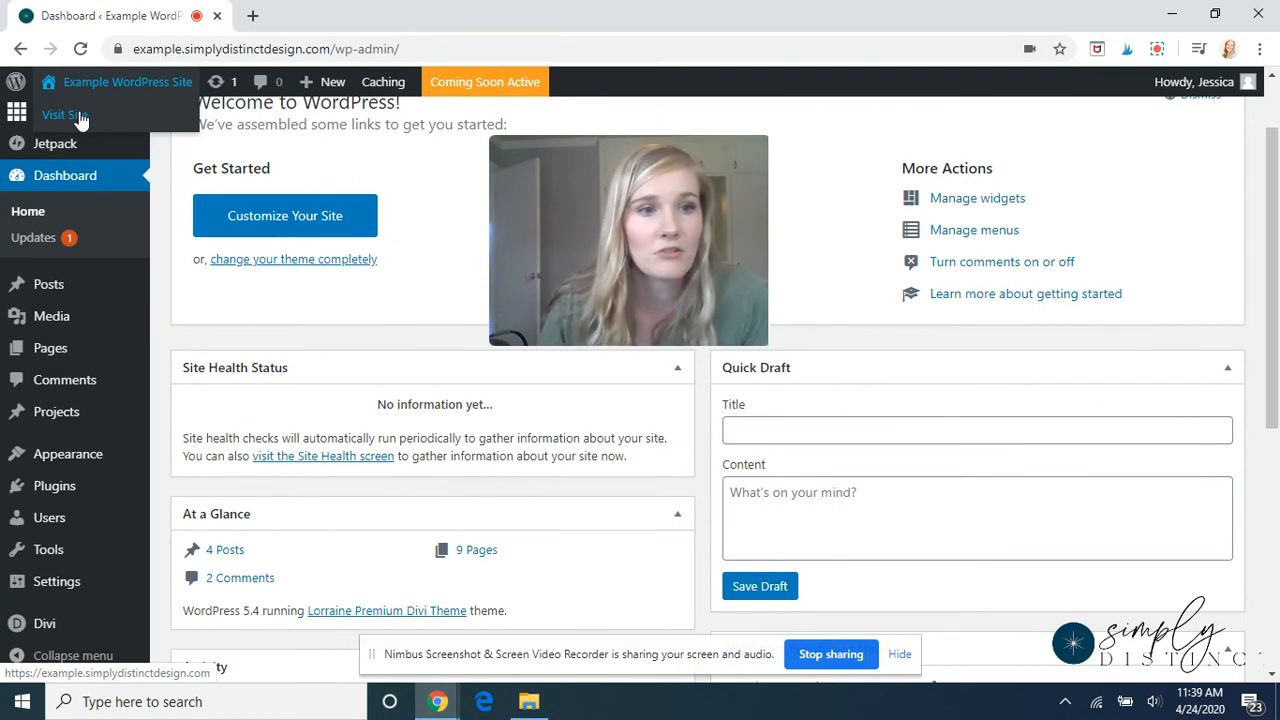
{"action": "mouse_move", "coordinate": [82, 597]}
{"action": "mouse_move", "coordinate": [63, 623]}
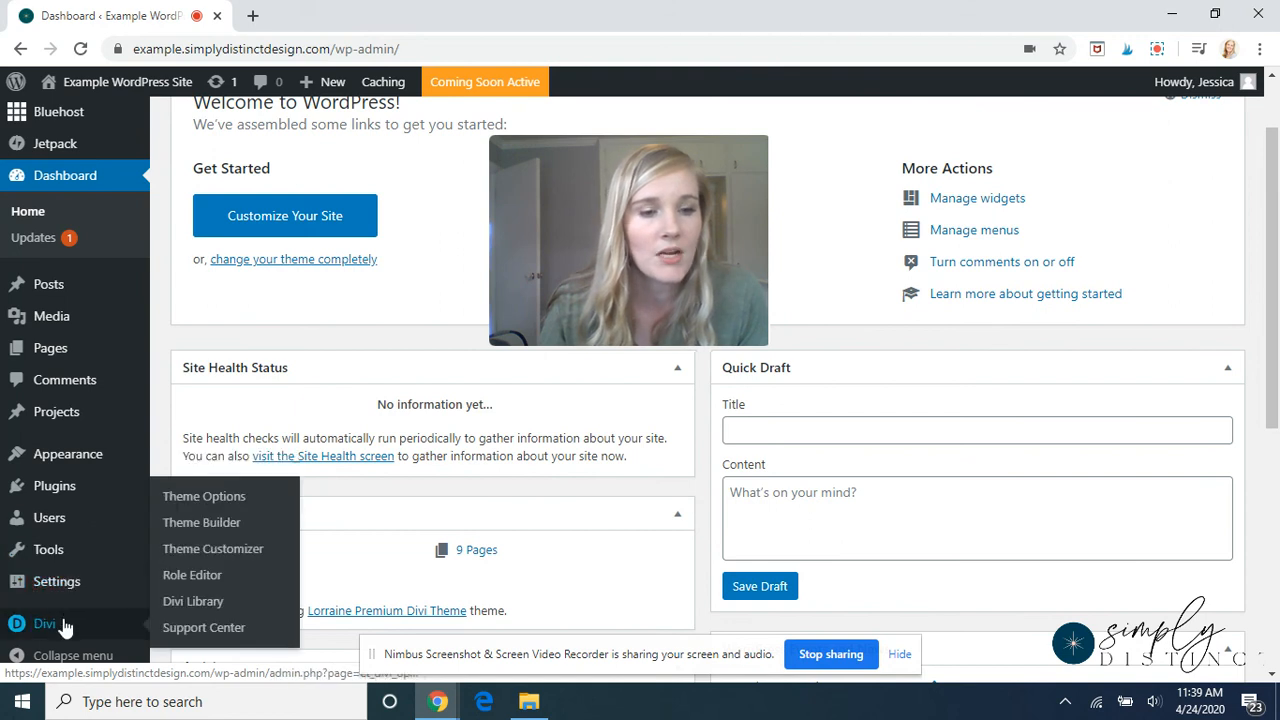
{"action": "left_click", "coordinate": [217, 524]}
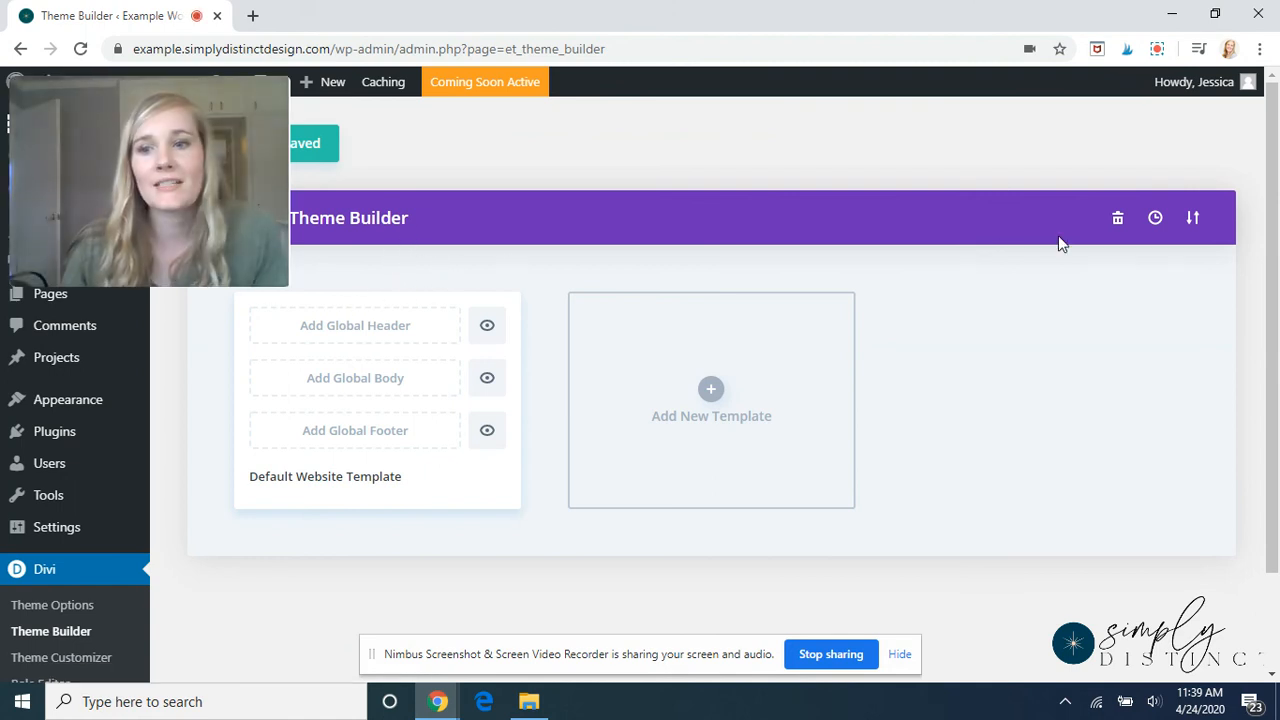
{"action": "left_click_drag", "start_coordinate": [116, 97], "coordinate": [642, 139]}
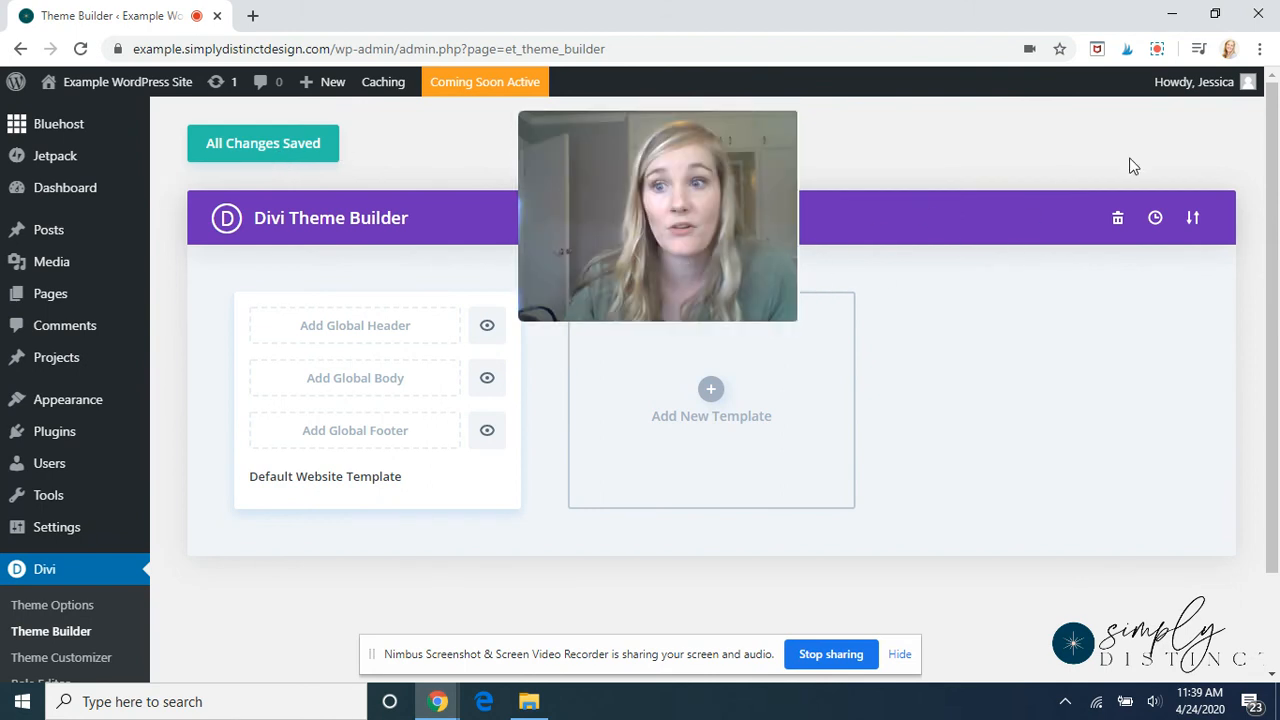
{"action": "left_click", "coordinate": [1157, 50]}
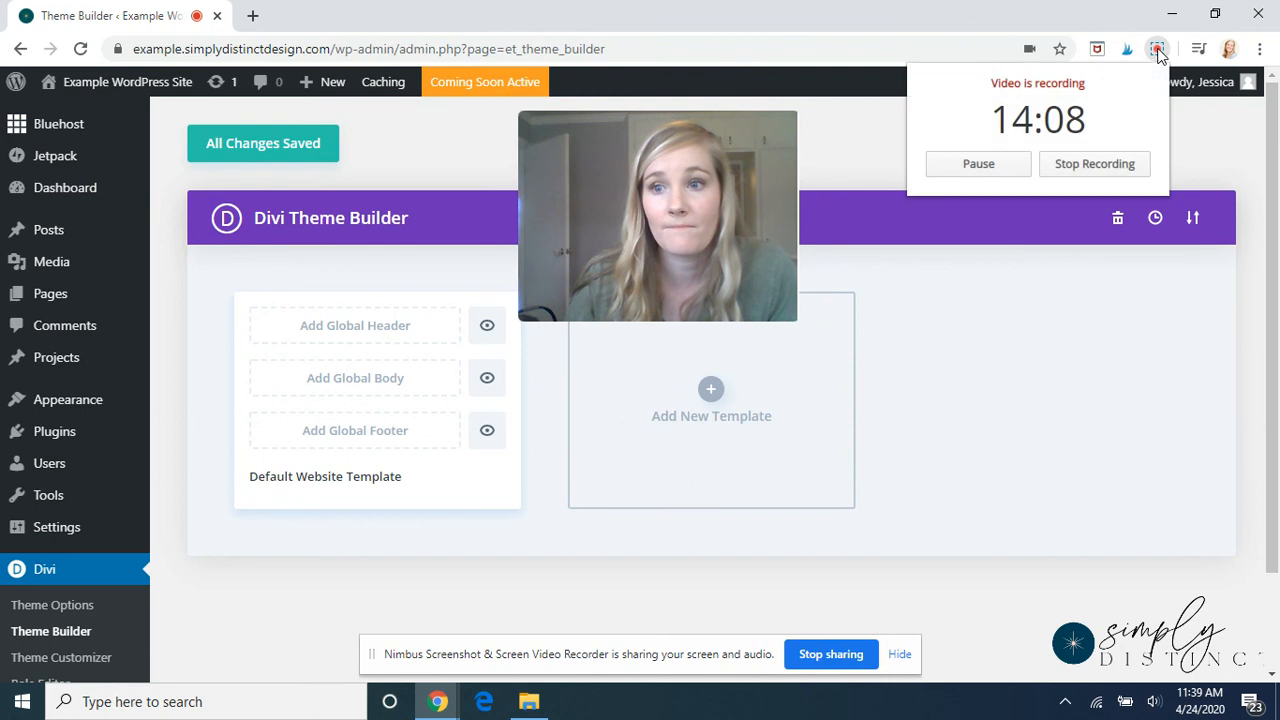
{"action": "left_click", "coordinate": [1006, 166]}
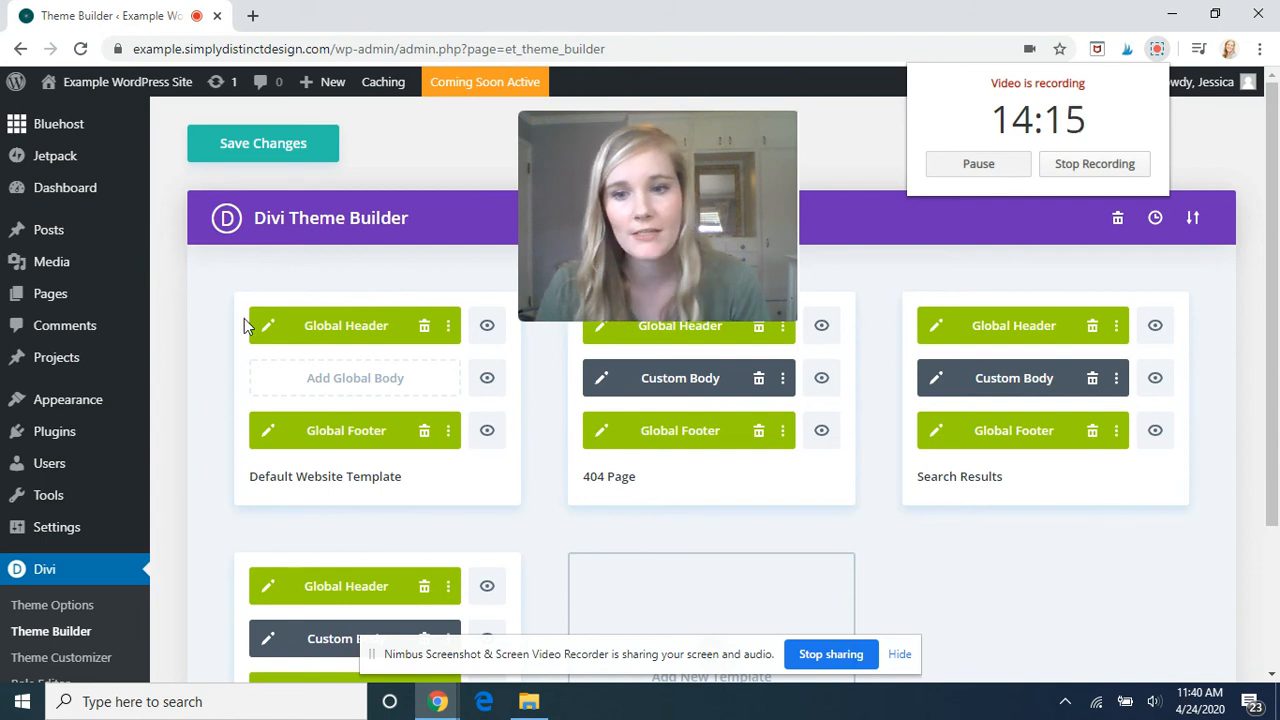
Review the imported default, 404 Page, Search Results and All Posts templates, and save the Theme Builder changes
{"action": "scroll", "coordinate": [370, 408], "scroll_direction": "down", "scroll_amount": 1}
{"action": "scroll", "coordinate": [370, 408], "scroll_direction": "up", "scroll_amount": 1}
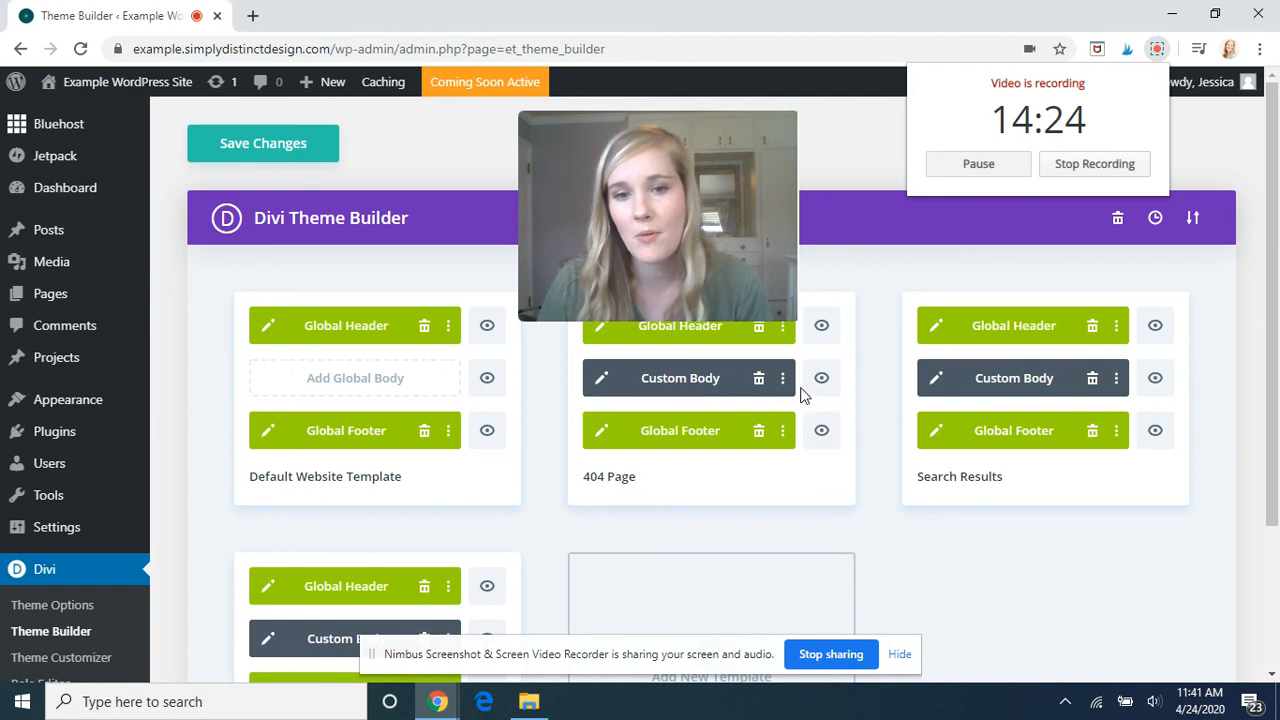
{"action": "scroll", "coordinate": [623, 379], "scroll_direction": "down", "scroll_amount": 1}
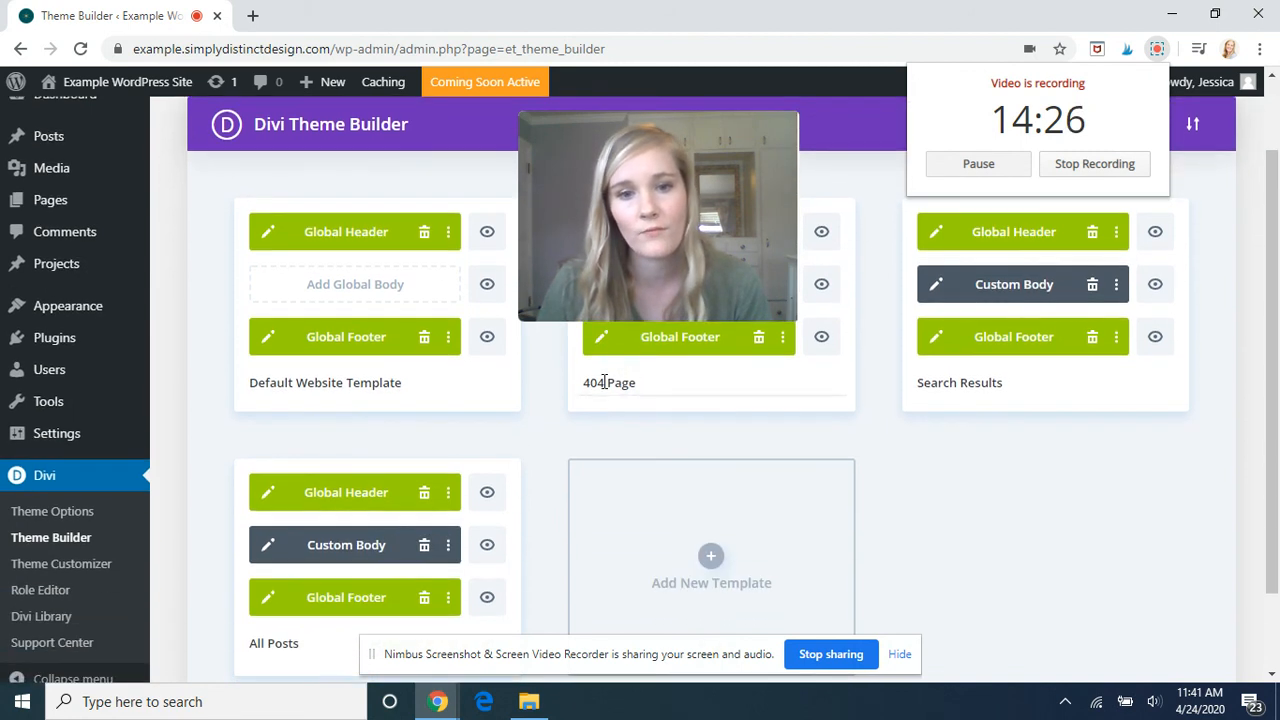
{"action": "left_click_drag", "start_coordinate": [582, 384], "coordinate": [647, 391]}
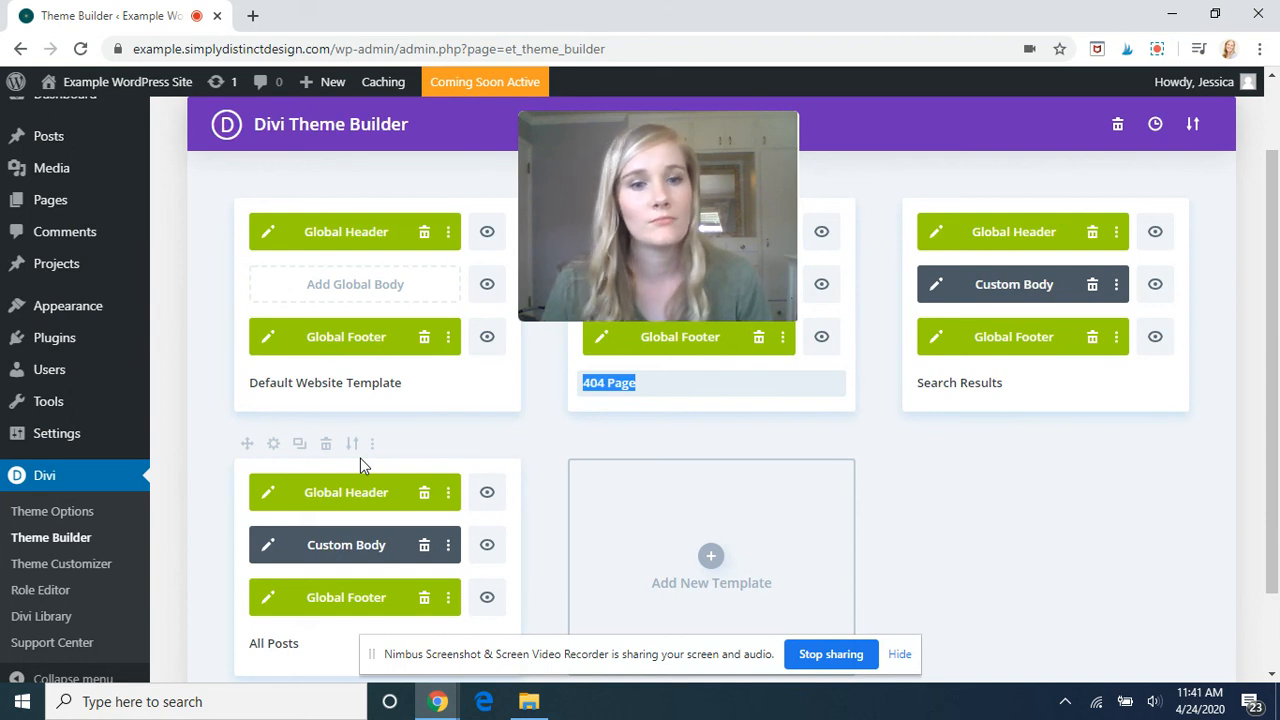
{"action": "left_click", "coordinate": [193, 375]}
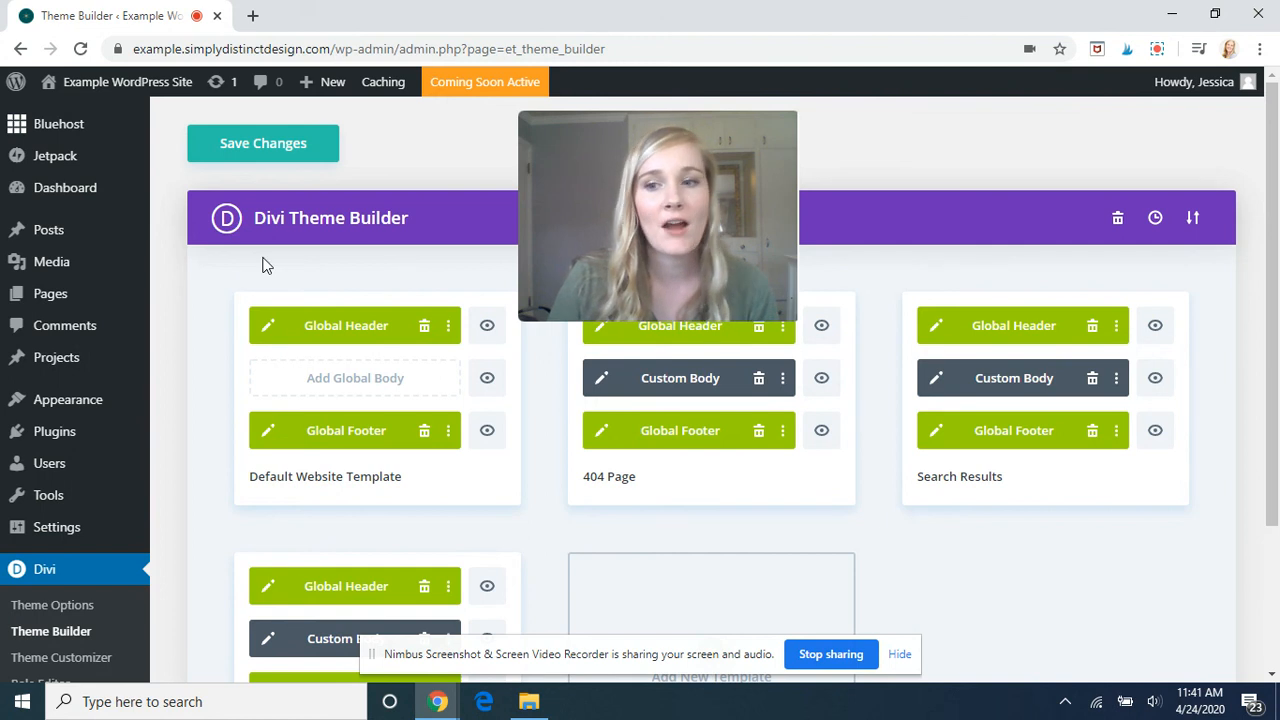
{"action": "left_click", "coordinate": [253, 150]}
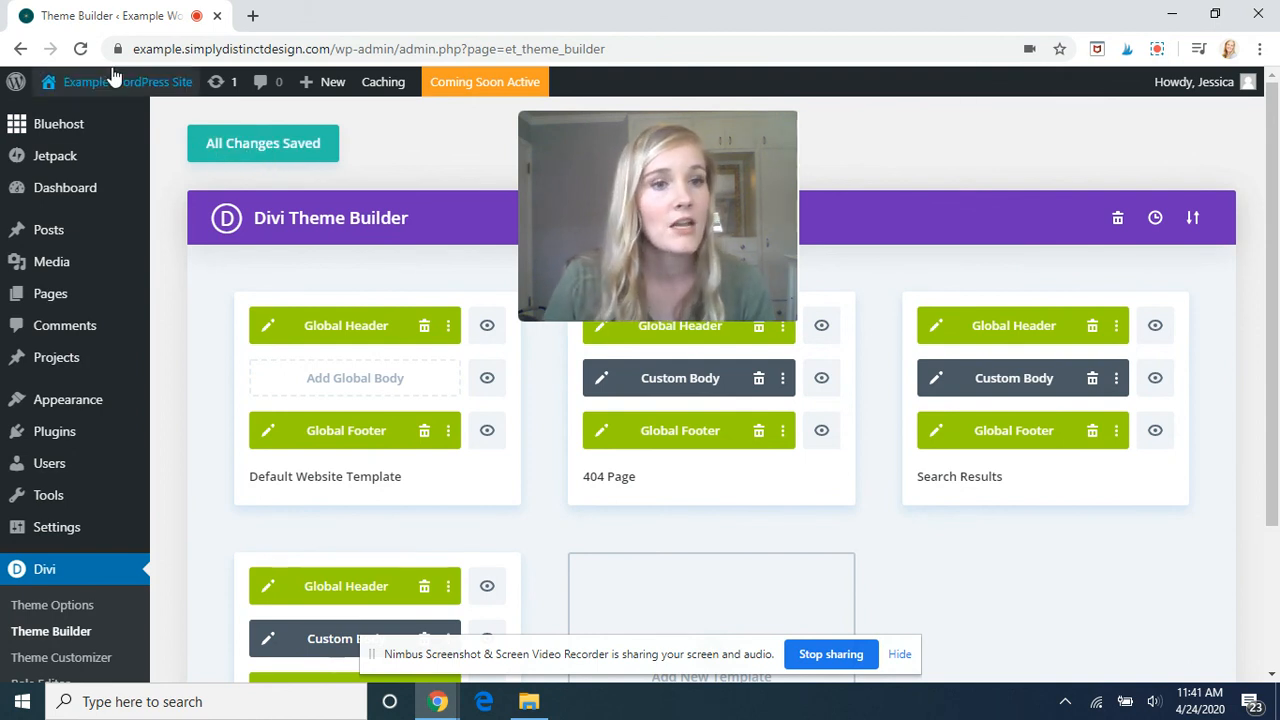
Visit the live site and examine the home page from the header to the footer, including the Instagram feed shortcode
{"action": "mouse_move", "coordinate": [120, 90]}
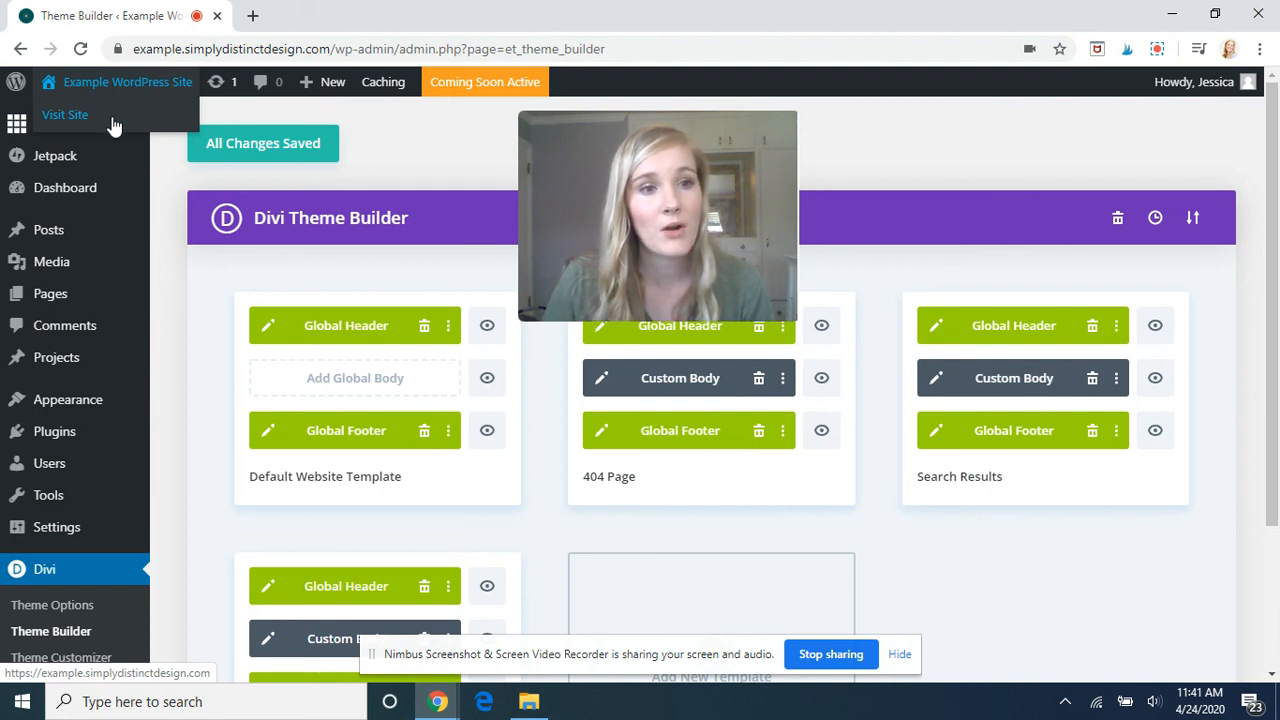
{"action": "left_click", "coordinate": [113, 125]}
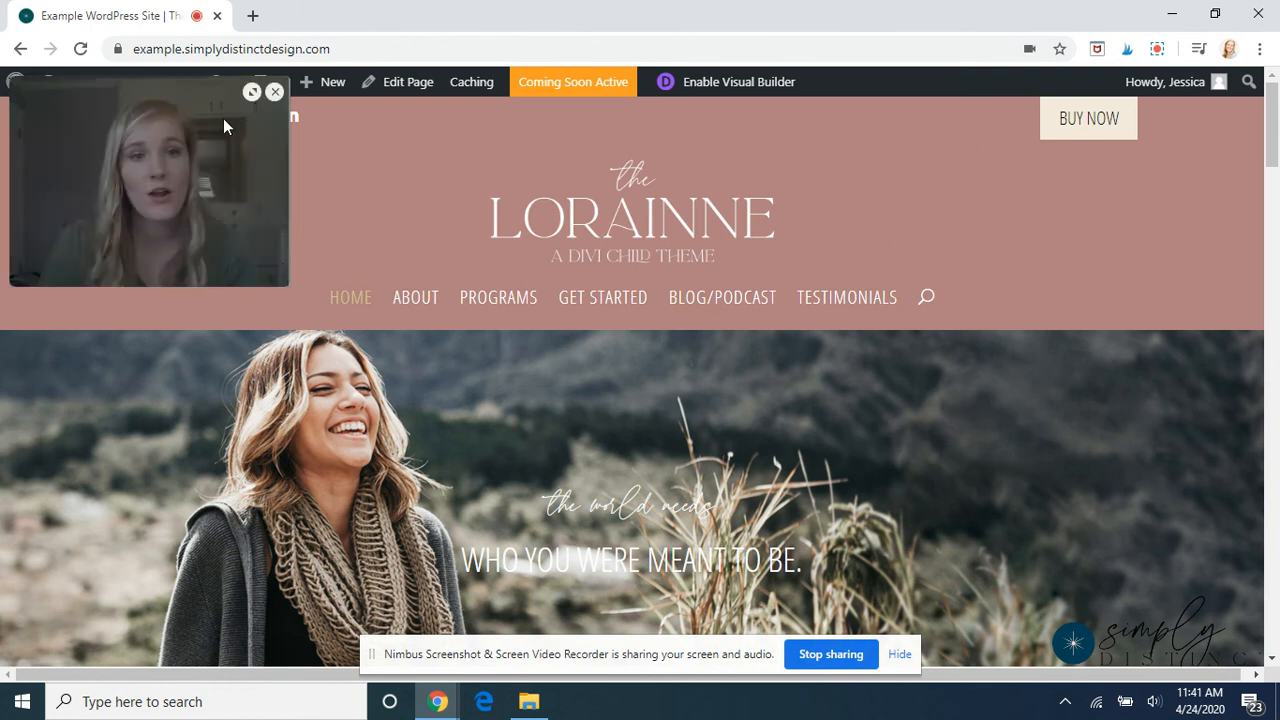
{"action": "scroll", "coordinate": [740, 238], "scroll_direction": "down", "scroll_amount": 5}
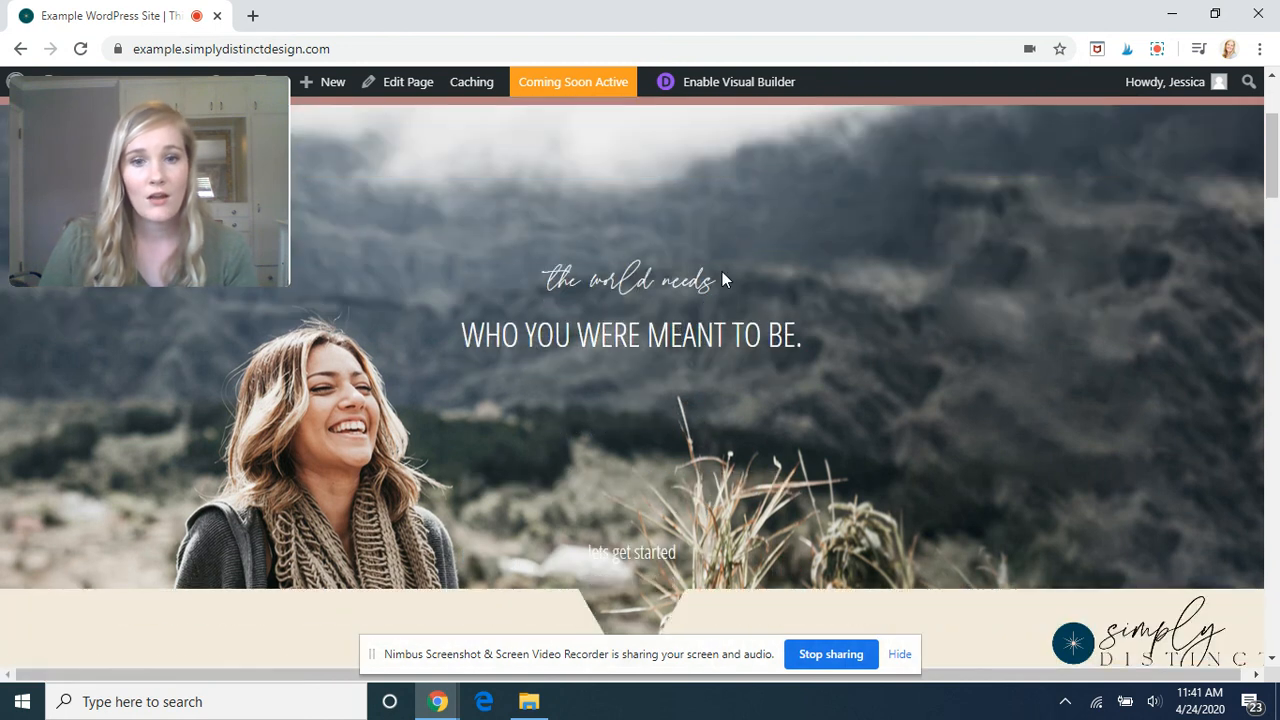
{"action": "scroll", "coordinate": [703, 330], "scroll_direction": "down", "scroll_amount": 8}
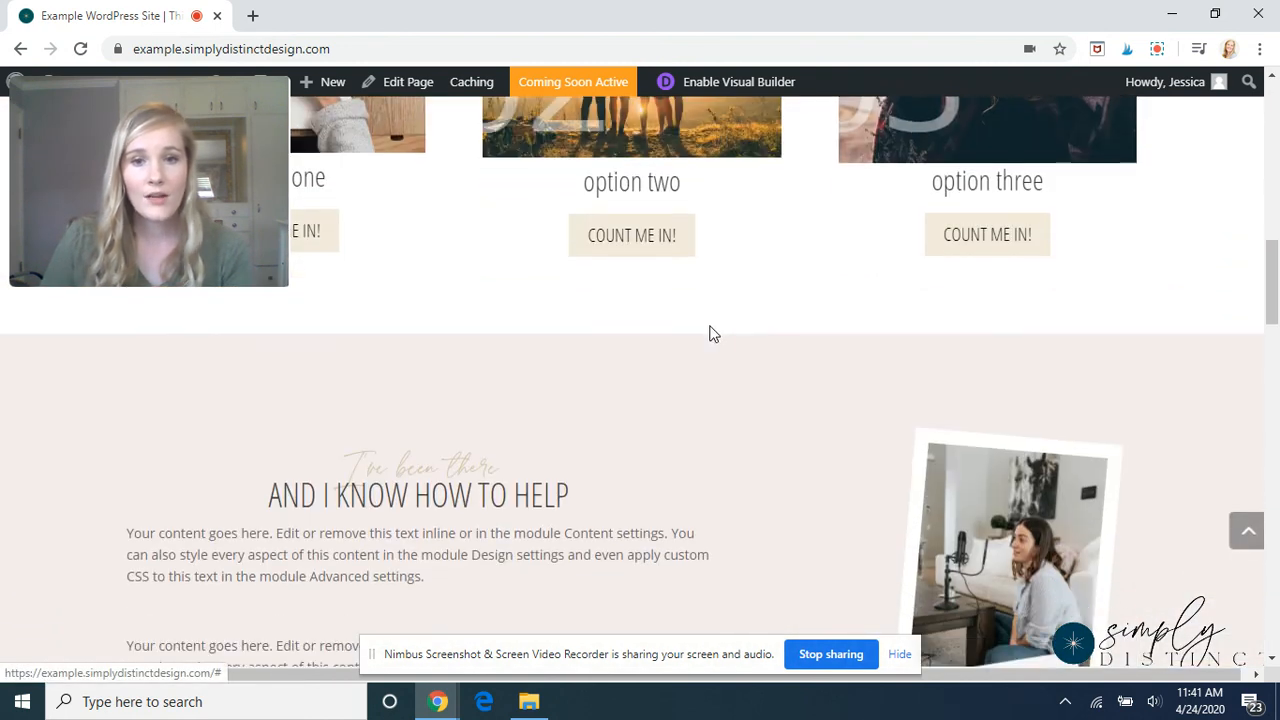
{"action": "scroll", "coordinate": [716, 337], "scroll_direction": "down", "scroll_amount": 8}
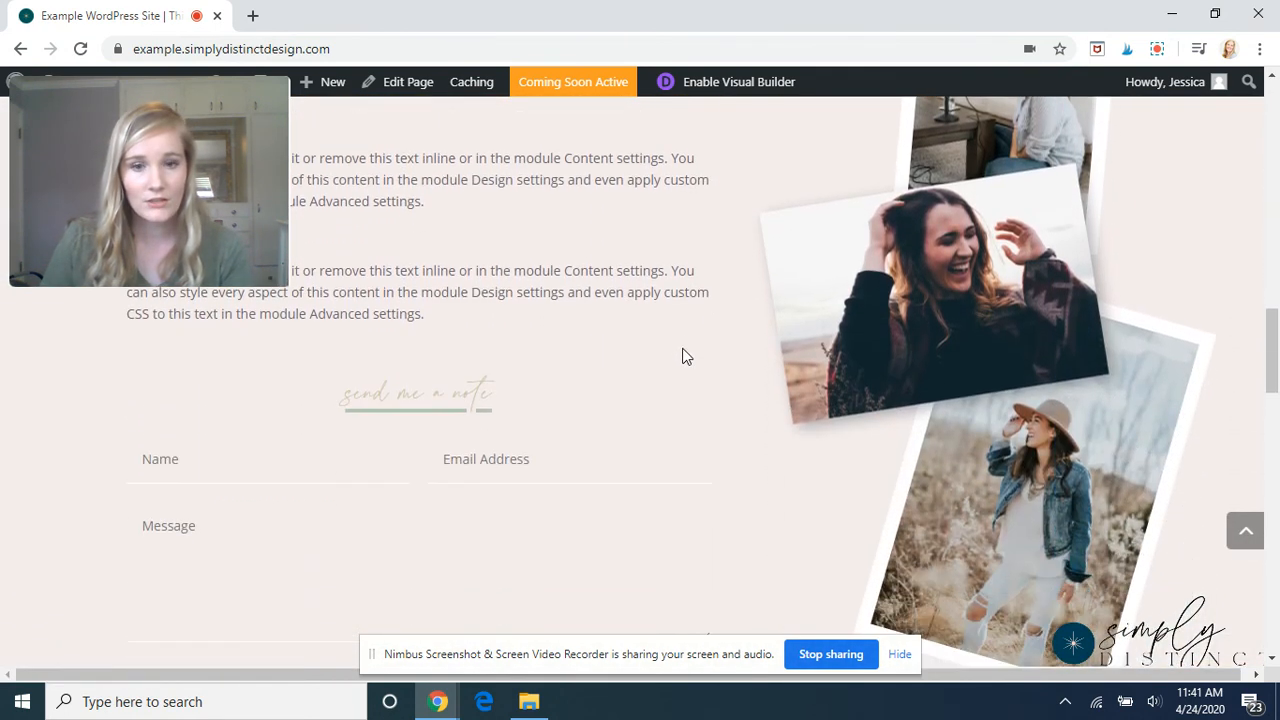
{"action": "scroll", "coordinate": [678, 372], "scroll_direction": "down", "scroll_amount": 10}
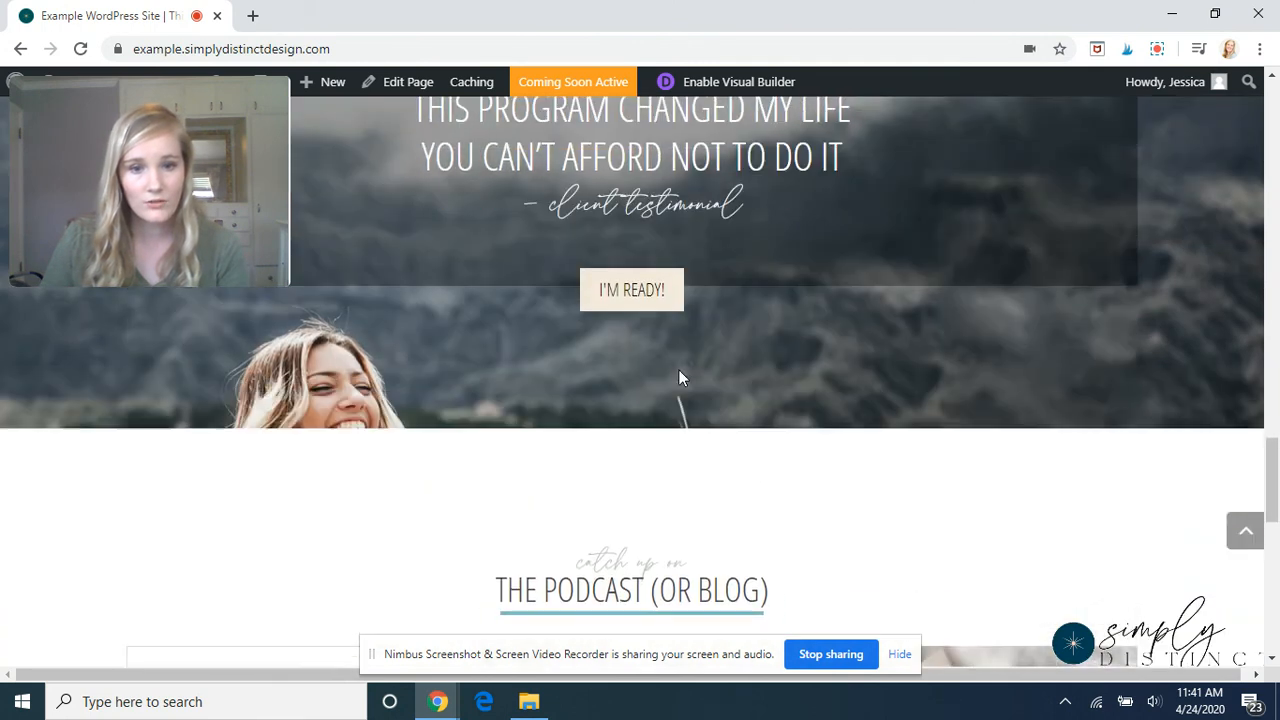
{"action": "scroll", "coordinate": [680, 378], "scroll_direction": "down", "scroll_amount": 3}
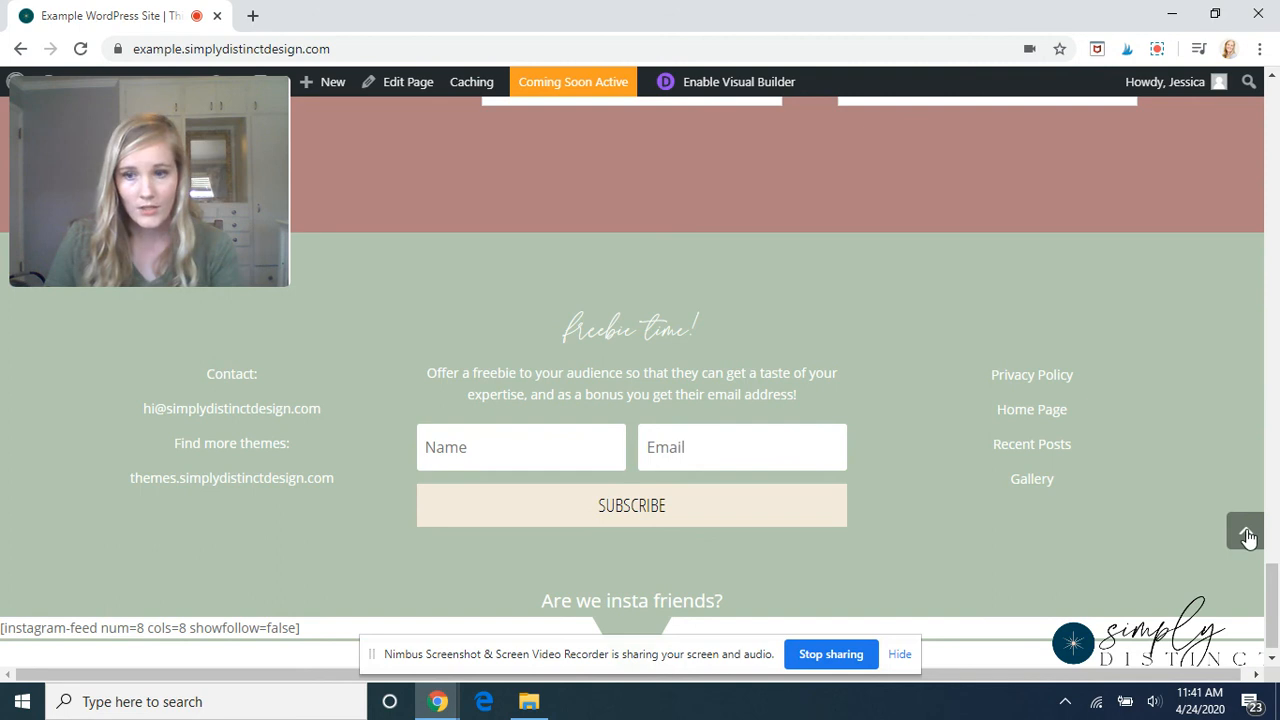
{"action": "scroll", "coordinate": [1247, 537], "scroll_direction": "down", "scroll_amount": 1}
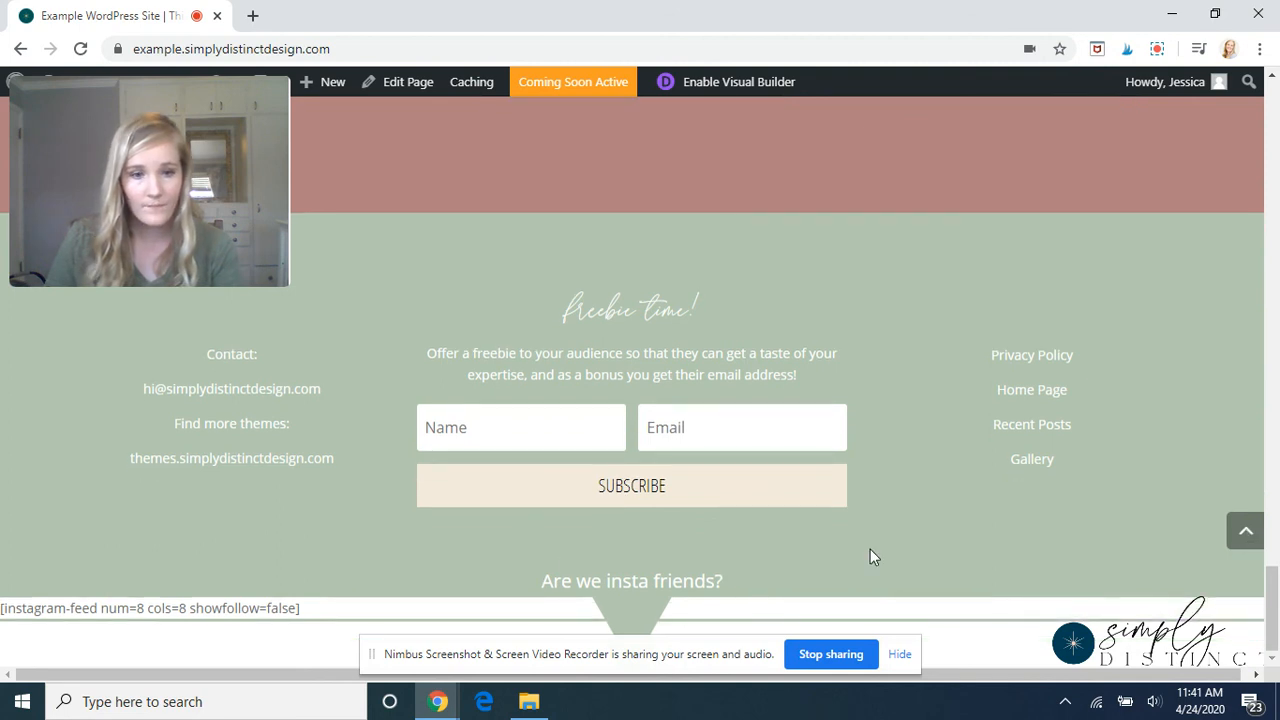
{"action": "left_click_drag", "start_coordinate": [297, 612], "coordinate": [3, 612]}
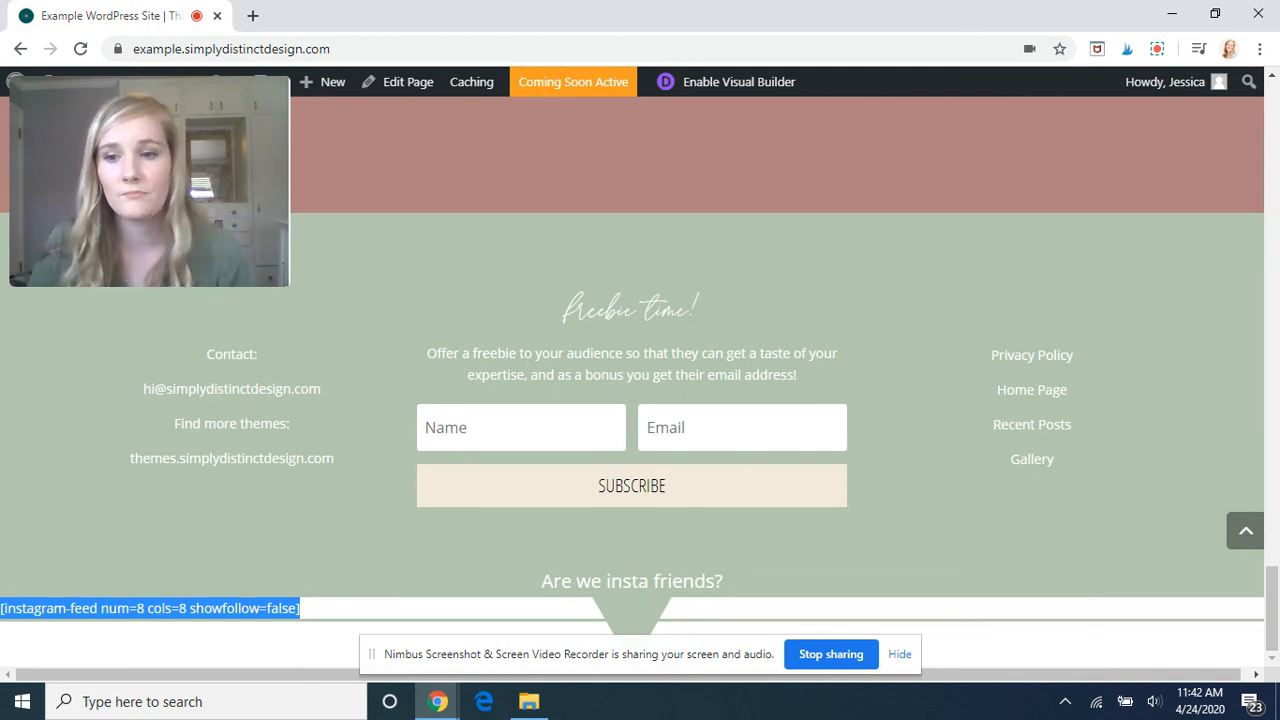
Return to the site's main menu, open the Get Started page and look through its form and What to Expect section
{"action": "left_click", "coordinate": [1250, 532]}
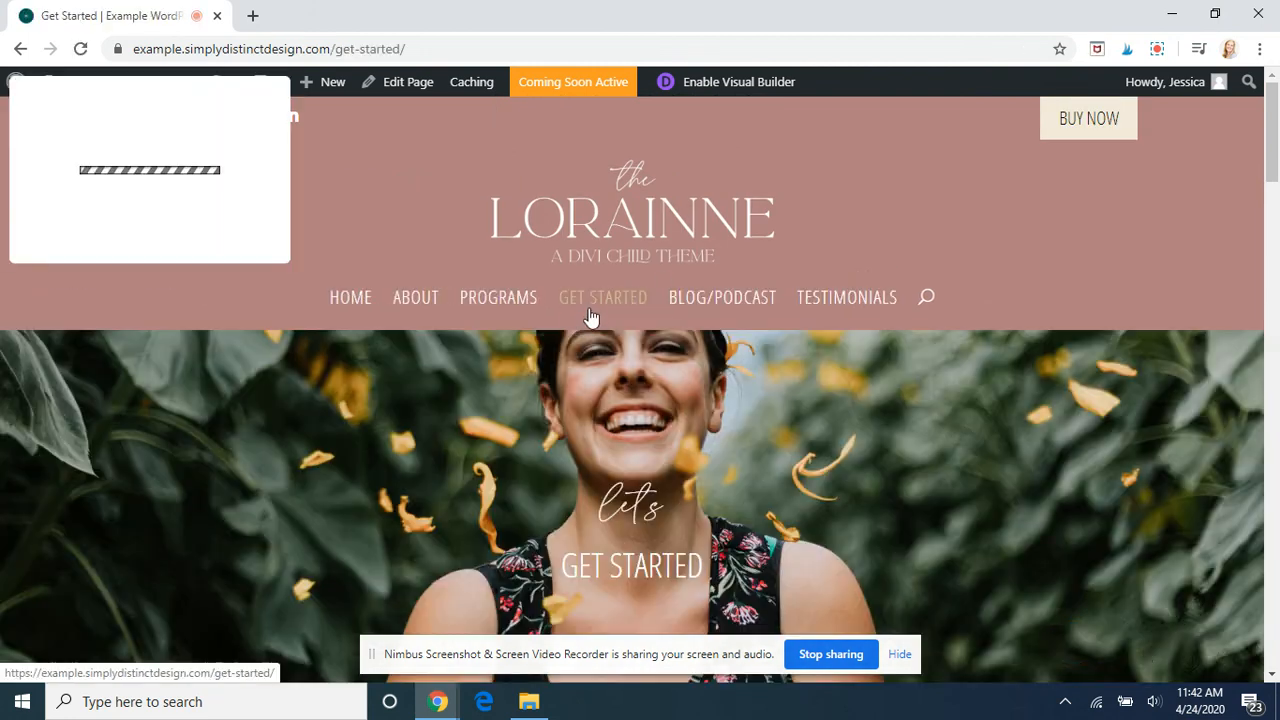
{"action": "scroll", "coordinate": [526, 356], "scroll_direction": "down", "scroll_amount": 4}
{"action": "scroll", "coordinate": [526, 349], "scroll_direction": "down", "scroll_amount": 12}
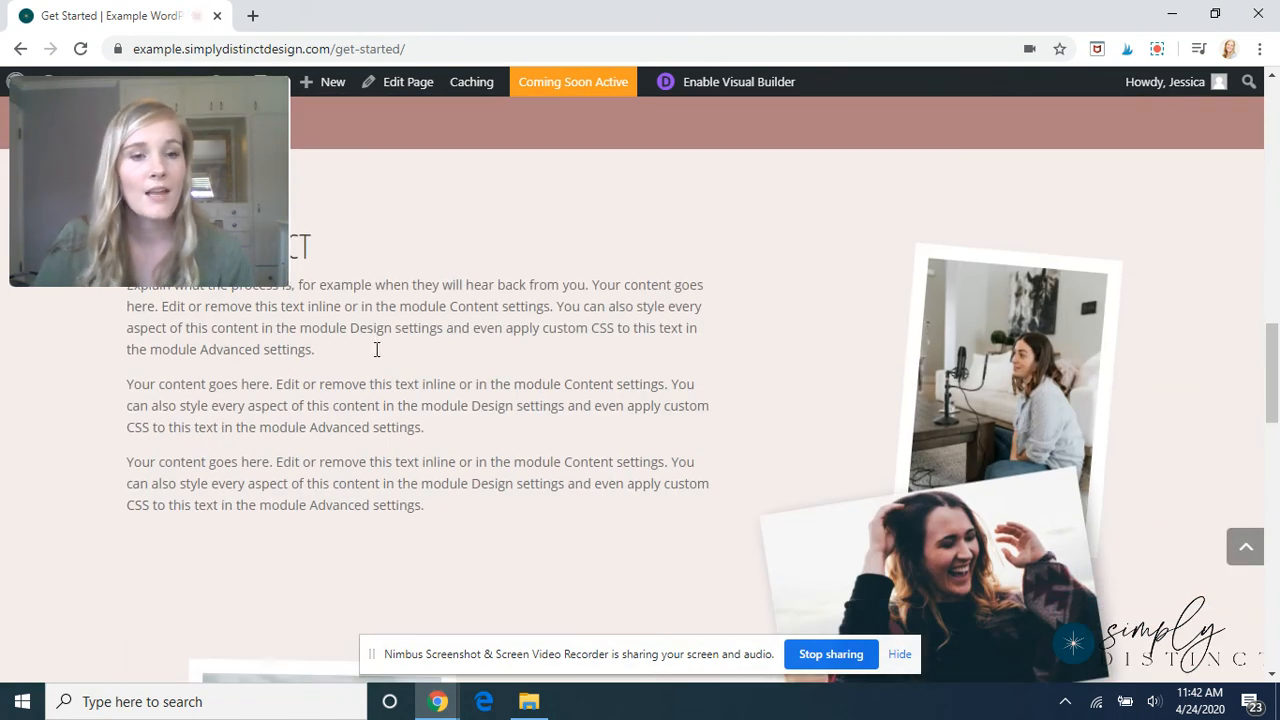
{"action": "scroll", "coordinate": [778, 394], "scroll_direction": "up", "scroll_amount": 3}
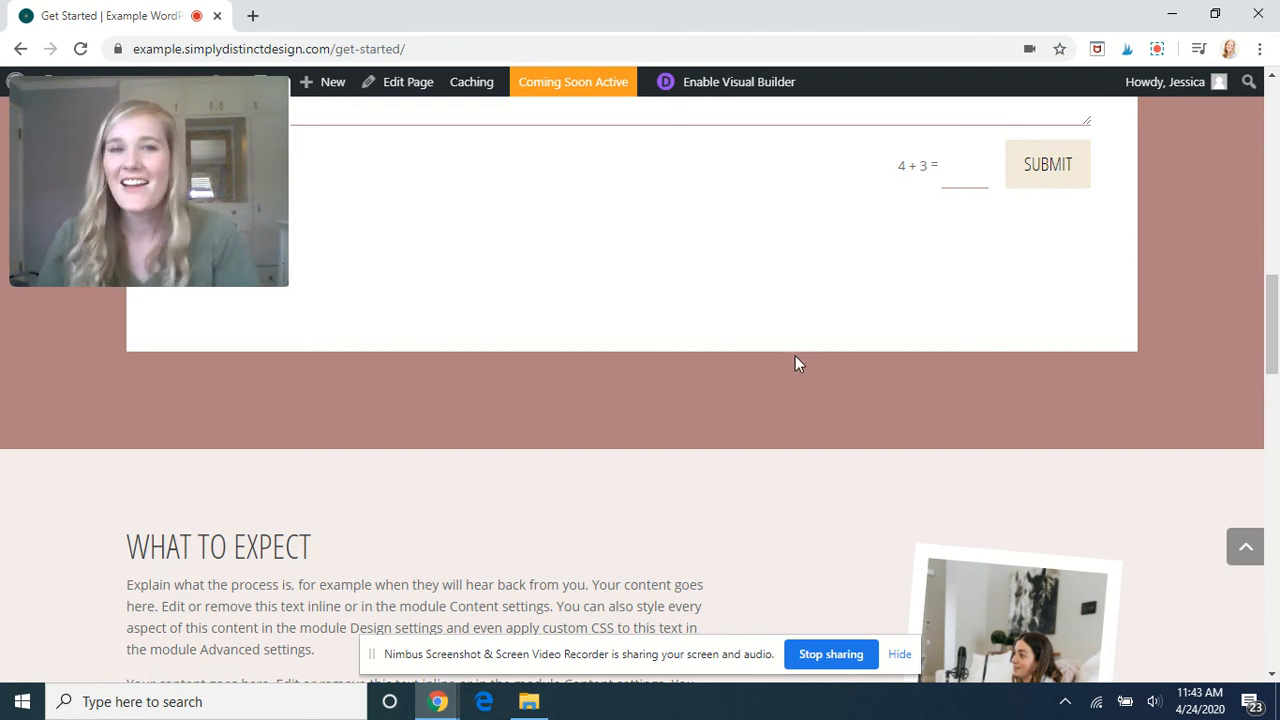
{"action": "left_click", "coordinate": [1160, 52]}
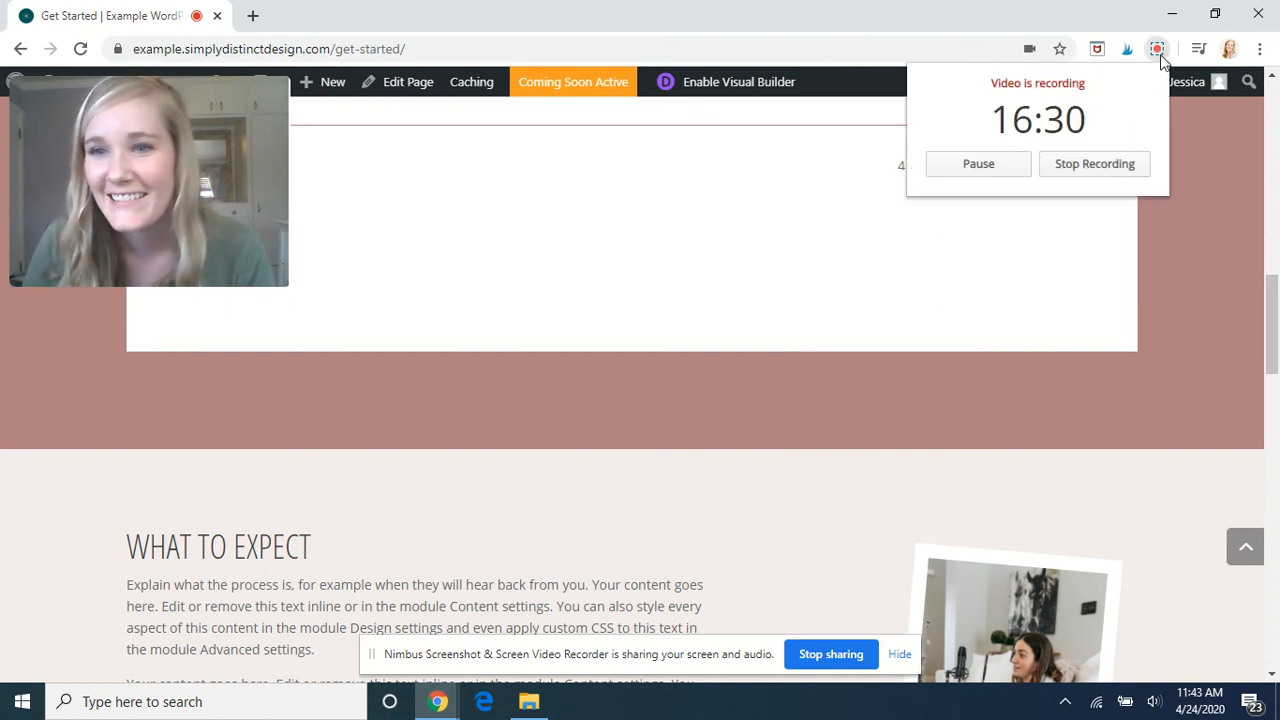